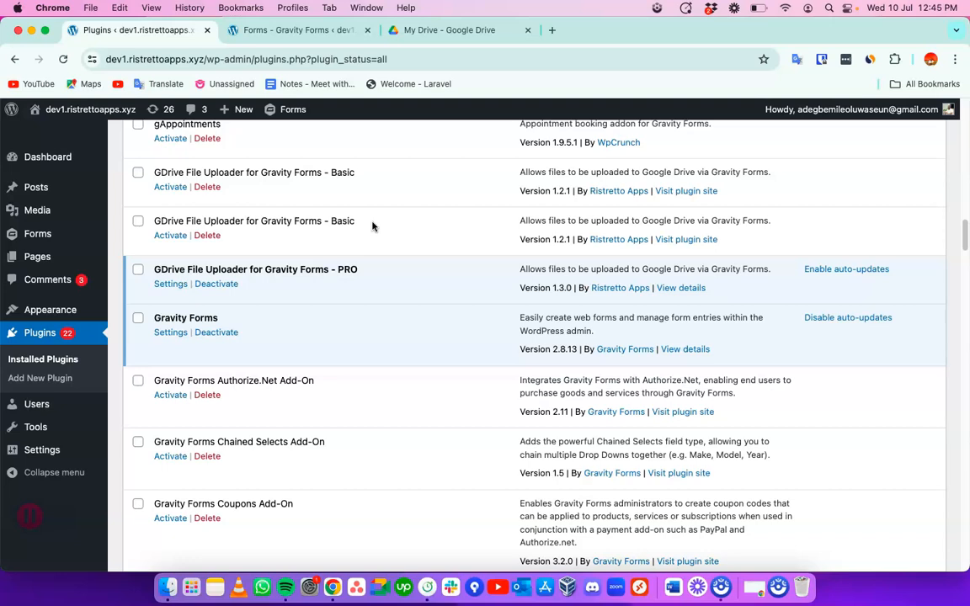
Examine the fields of the Gravity Forms Google Drive Uploader form, including the settings of its File upload field
{"action": "left_click", "coordinate": [372, 275]}
{"action": "left_click", "coordinate": [290, 31]}
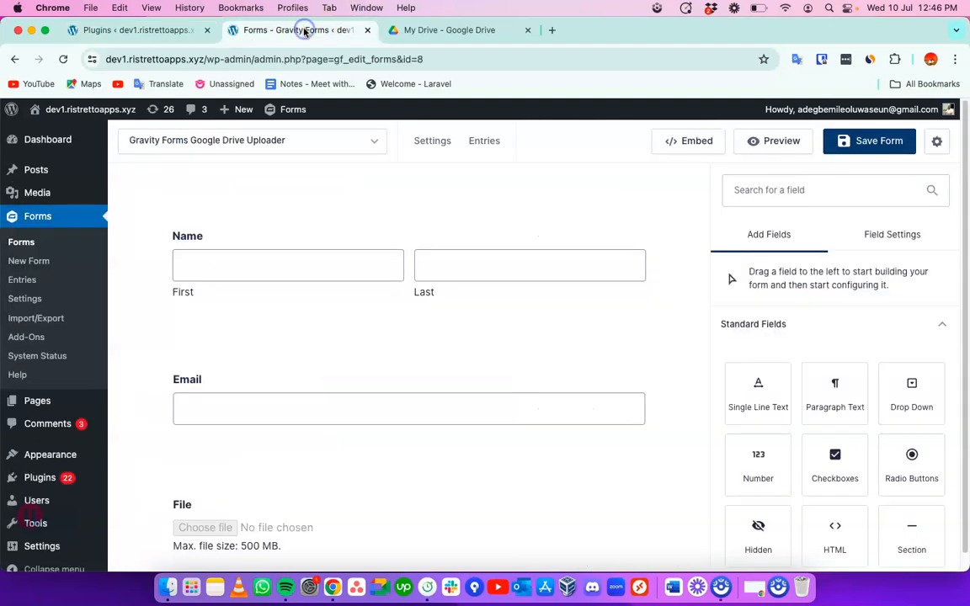
{"action": "left_click", "coordinate": [278, 137]}
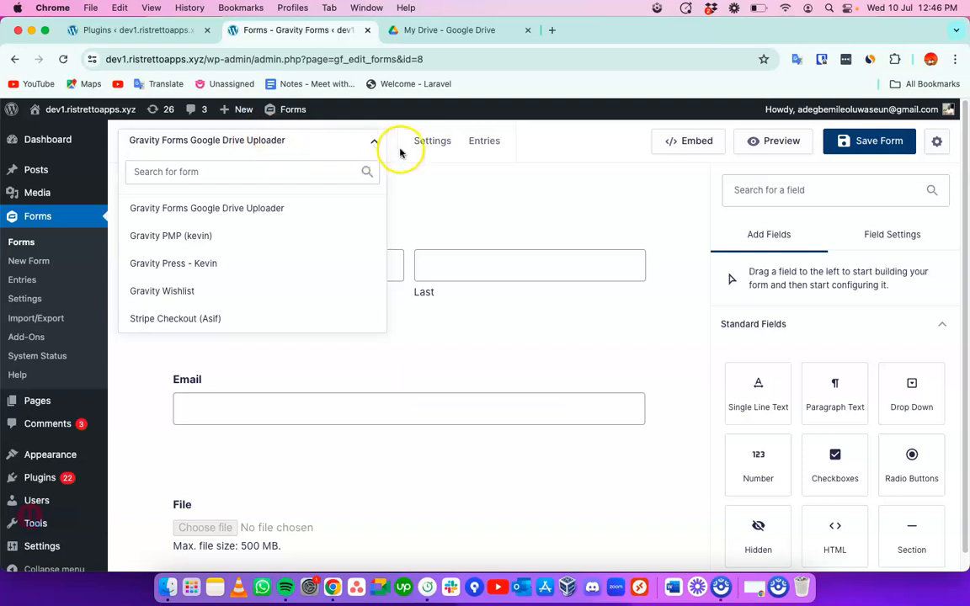
{"action": "mouse_move", "coordinate": [441, 156]}
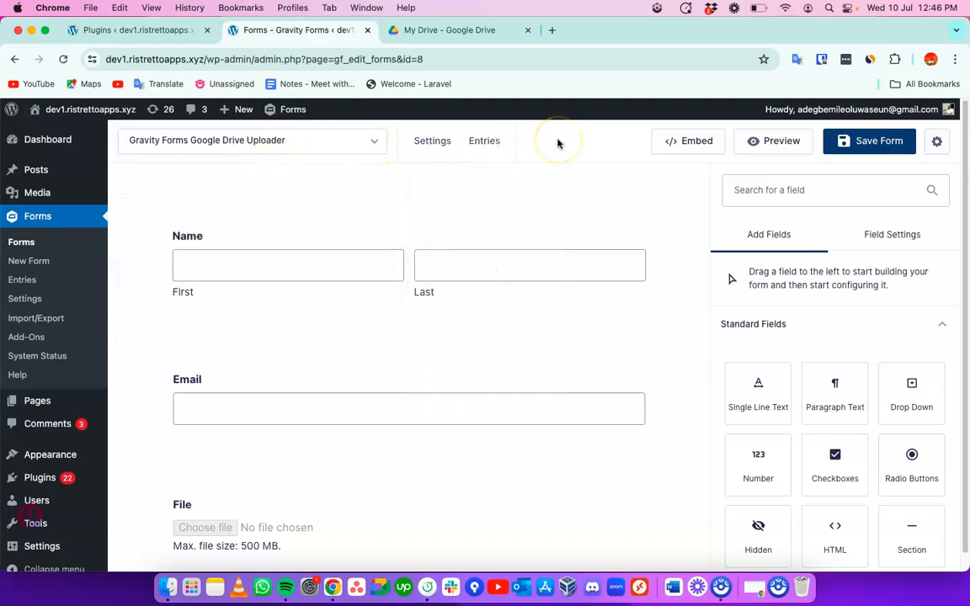
{"action": "scroll", "coordinate": [434, 328], "scroll_direction": "down", "scroll_amount": 3}
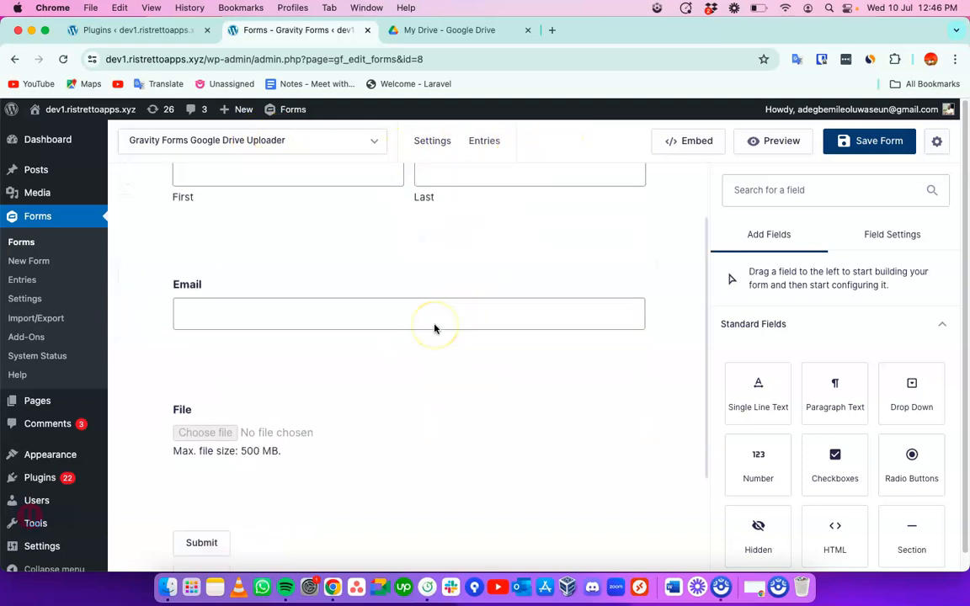
{"action": "scroll", "coordinate": [413, 294], "scroll_direction": "up", "scroll_amount": 2}
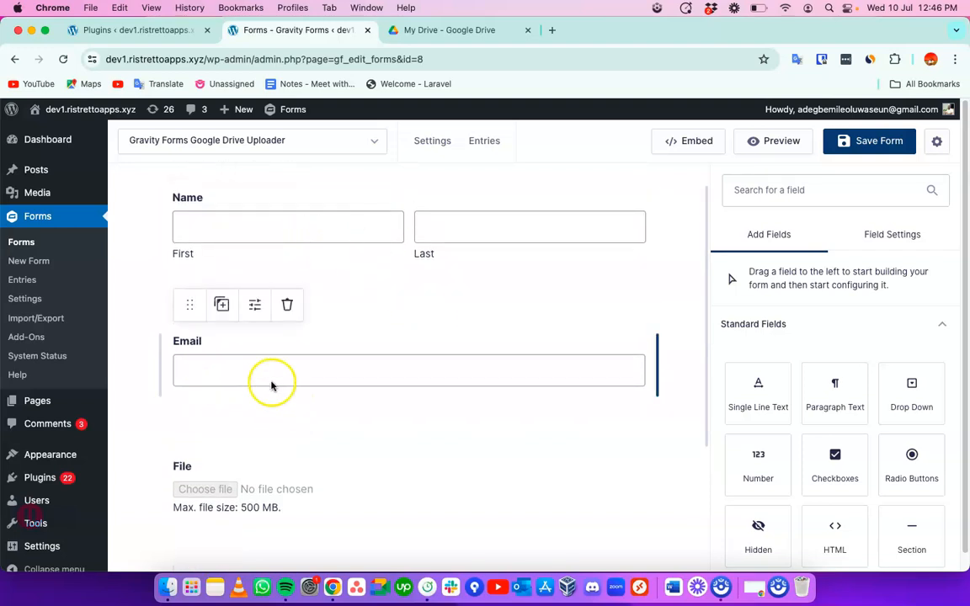
{"action": "scroll", "coordinate": [322, 396], "scroll_direction": "down", "scroll_amount": 3}
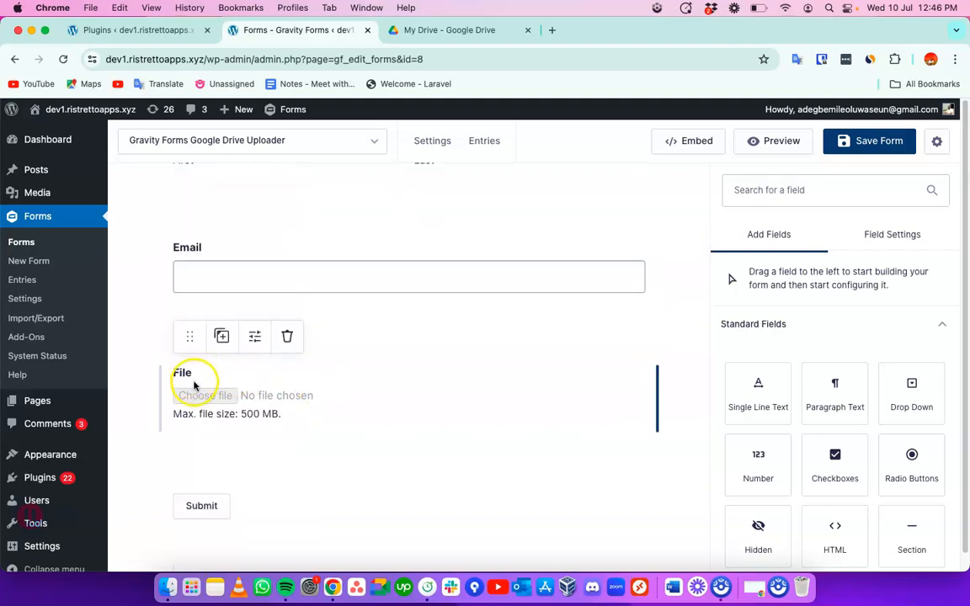
{"action": "left_click", "coordinate": [246, 399]}
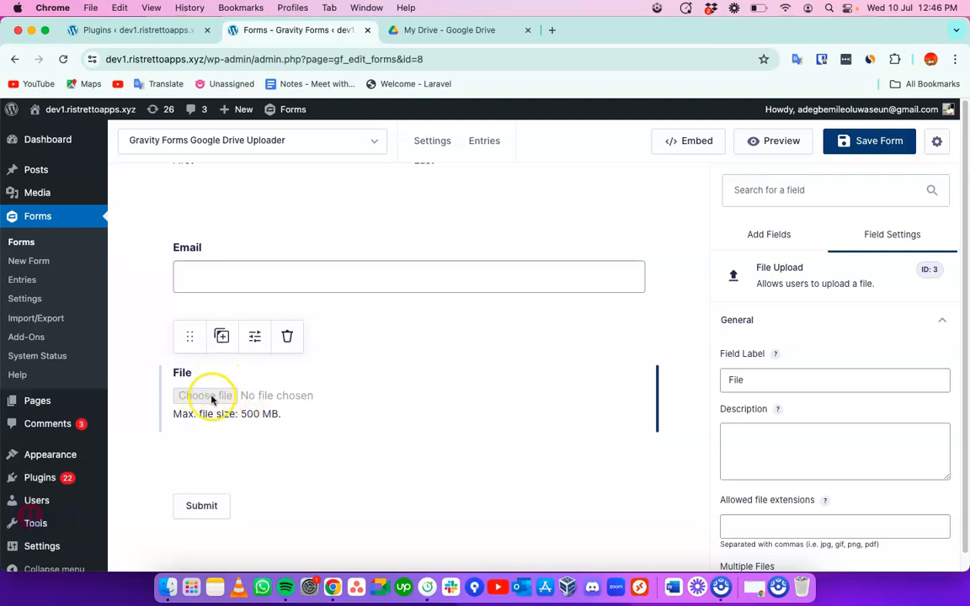
{"action": "mouse_move", "coordinate": [412, 143]}
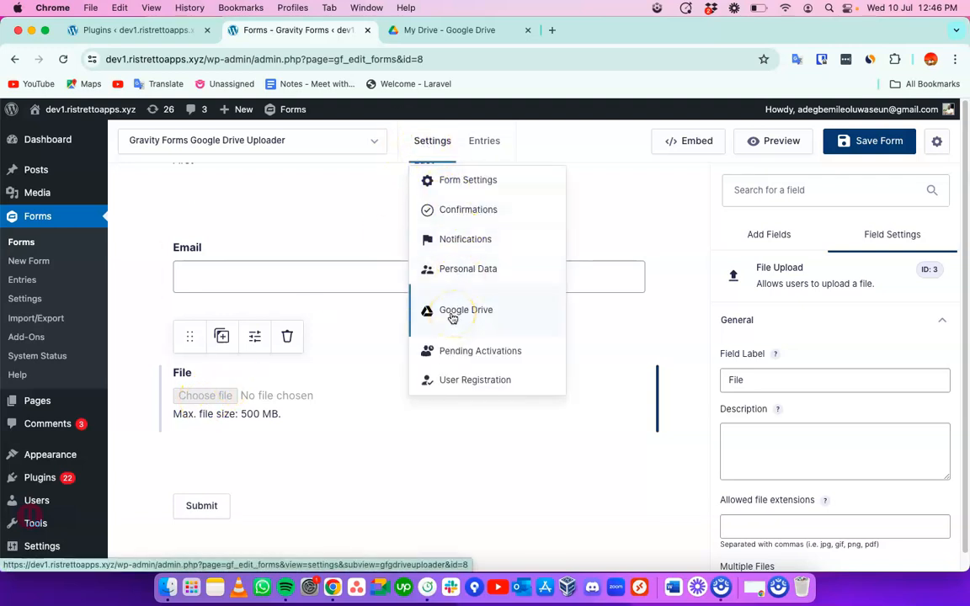
Open the global Gravity Forms settings for Google Drive and review the license, custom parent folder and Google sign-in sections
{"action": "left_click", "coordinate": [36, 298]}
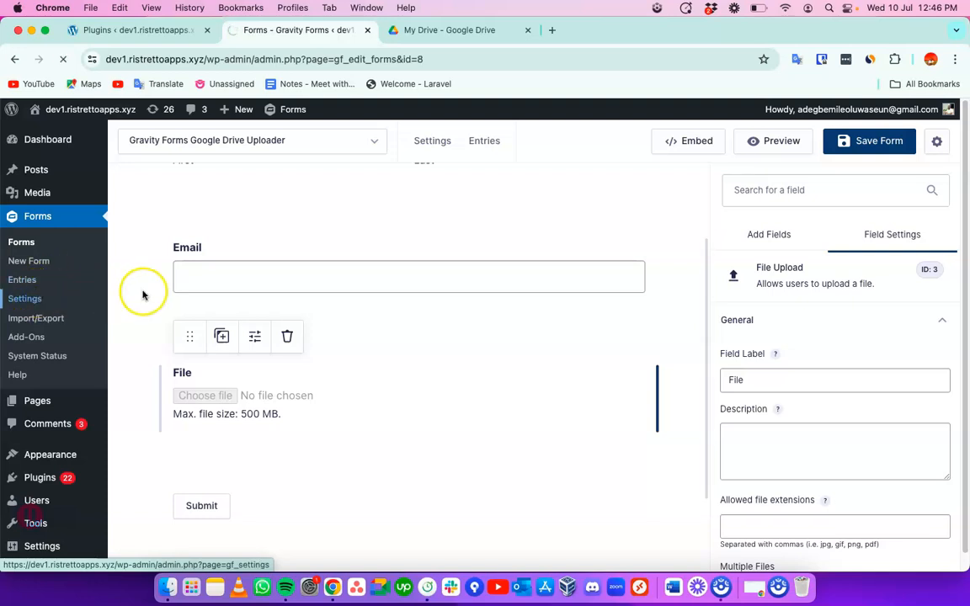
{"action": "left_click", "coordinate": [225, 291]}
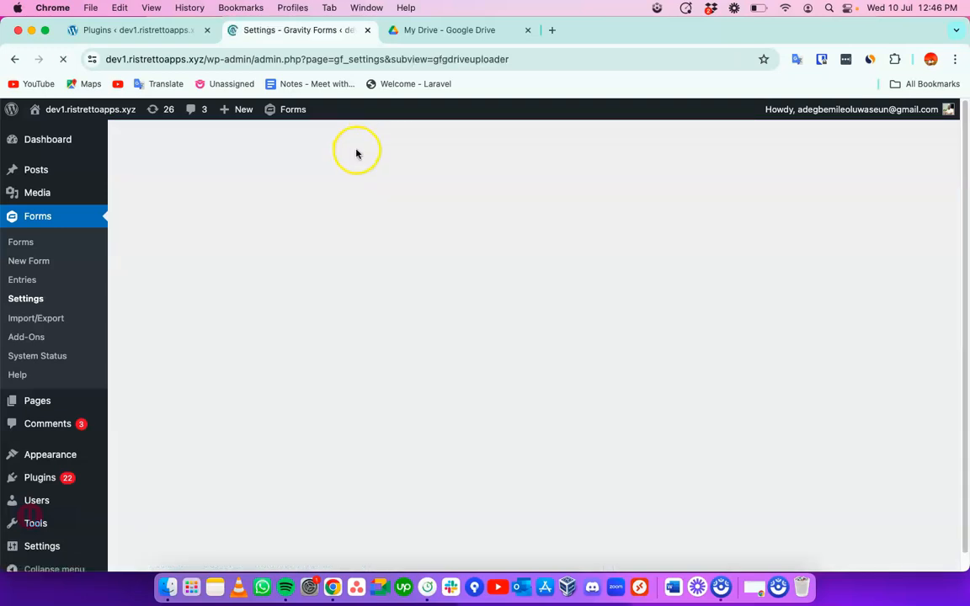
{"action": "scroll", "coordinate": [460, 344], "scroll_direction": "down", "scroll_amount": 2}
{"action": "scroll", "coordinate": [459, 343], "scroll_direction": "down", "scroll_amount": 4}
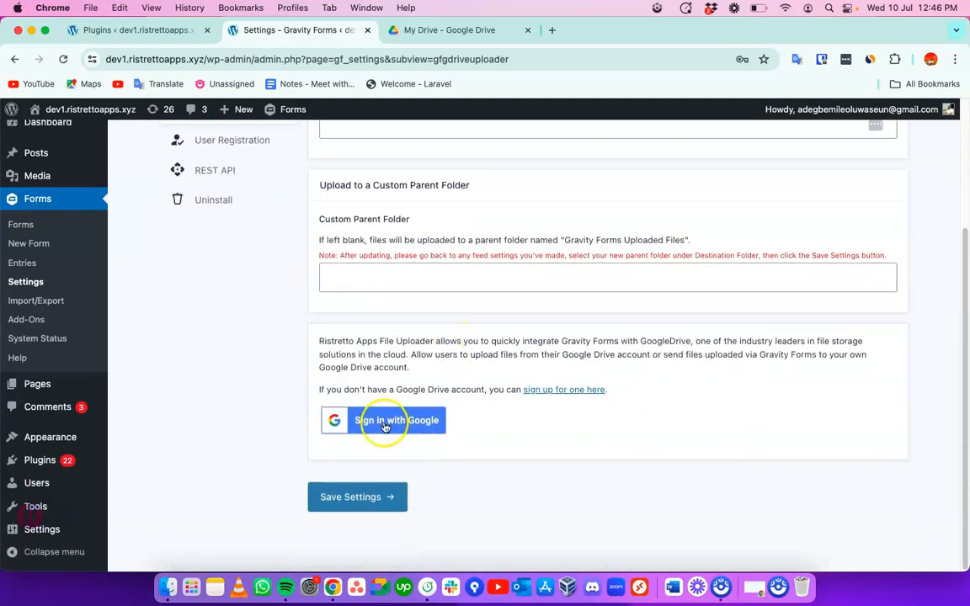
{"action": "scroll", "coordinate": [240, 290], "scroll_direction": "up", "scroll_amount": 2}
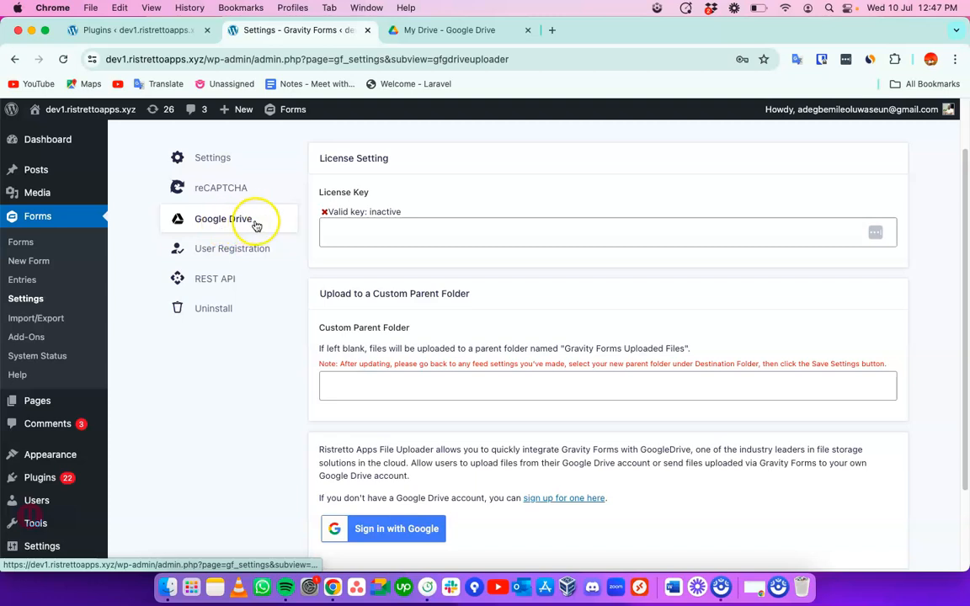
{"action": "scroll", "coordinate": [346, 217], "scroll_direction": "down", "scroll_amount": 2}
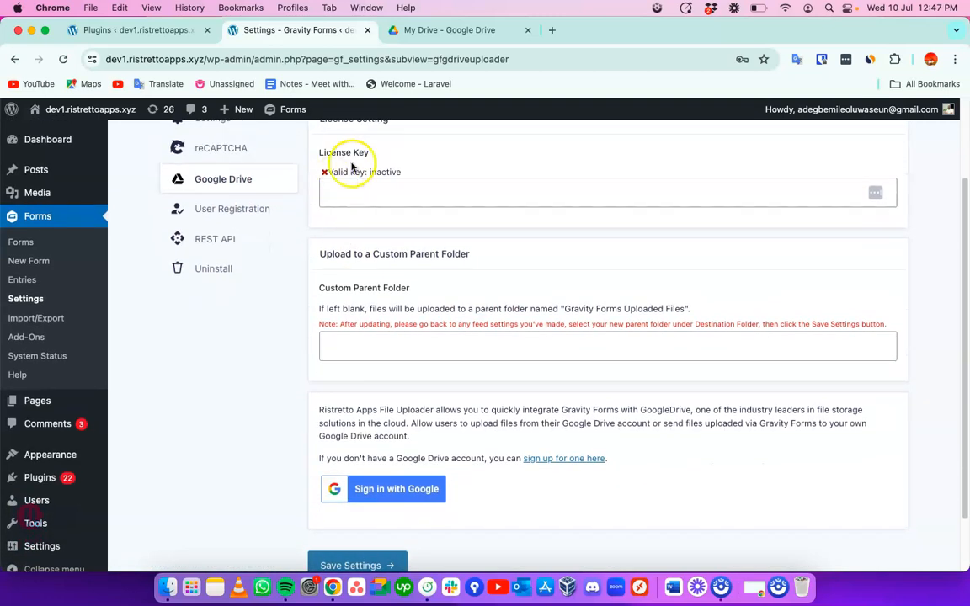
{"action": "scroll", "coordinate": [367, 227], "scroll_direction": "down", "scroll_amount": 3}
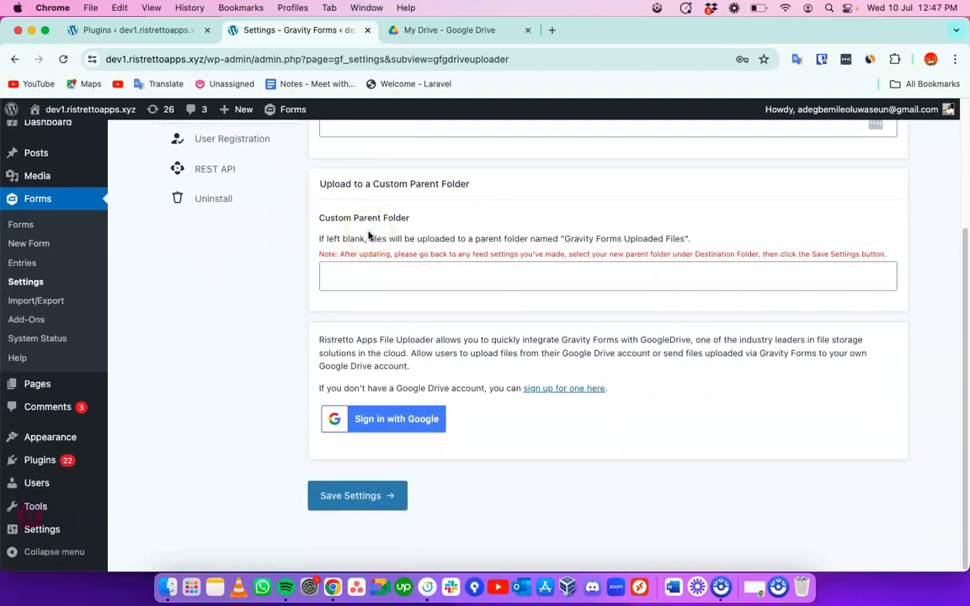
Connect the add-on to the Google account, allowing Ristretto Apps File Uploader to see, edit, create and delete all Google Drive files
{"action": "left_click", "coordinate": [394, 422]}
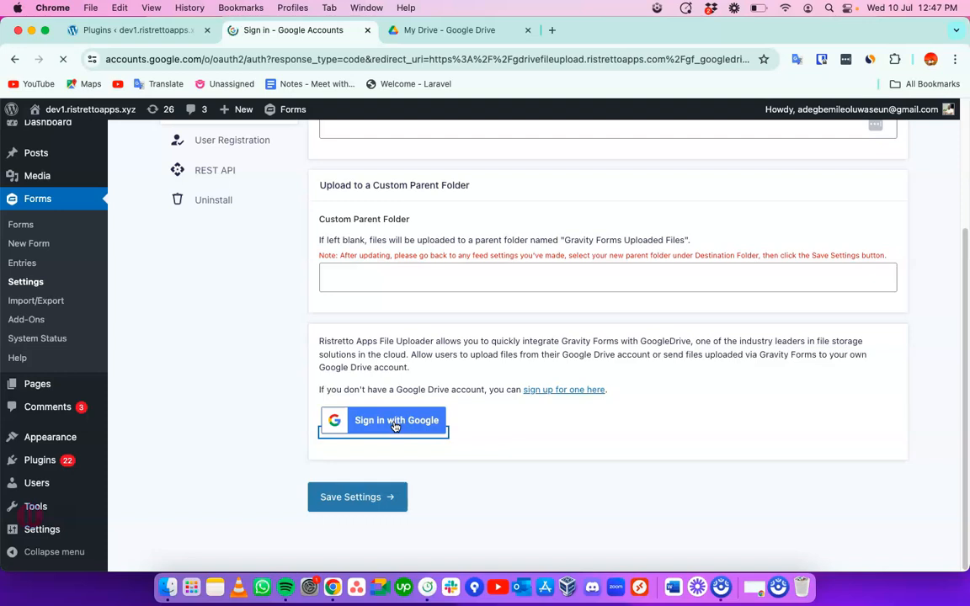
{"action": "left_click", "coordinate": [596, 219]}
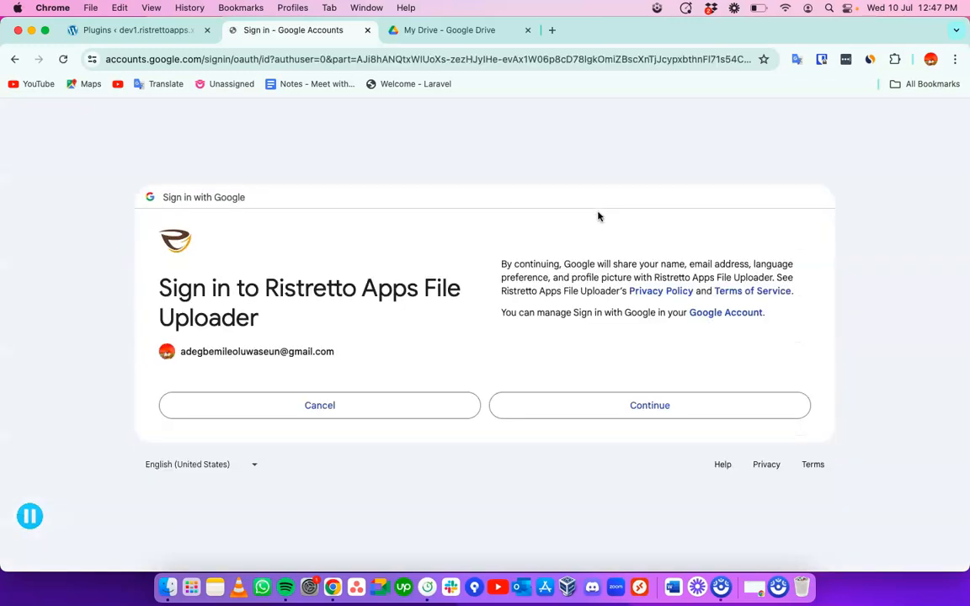
{"action": "left_click", "coordinate": [598, 405]}
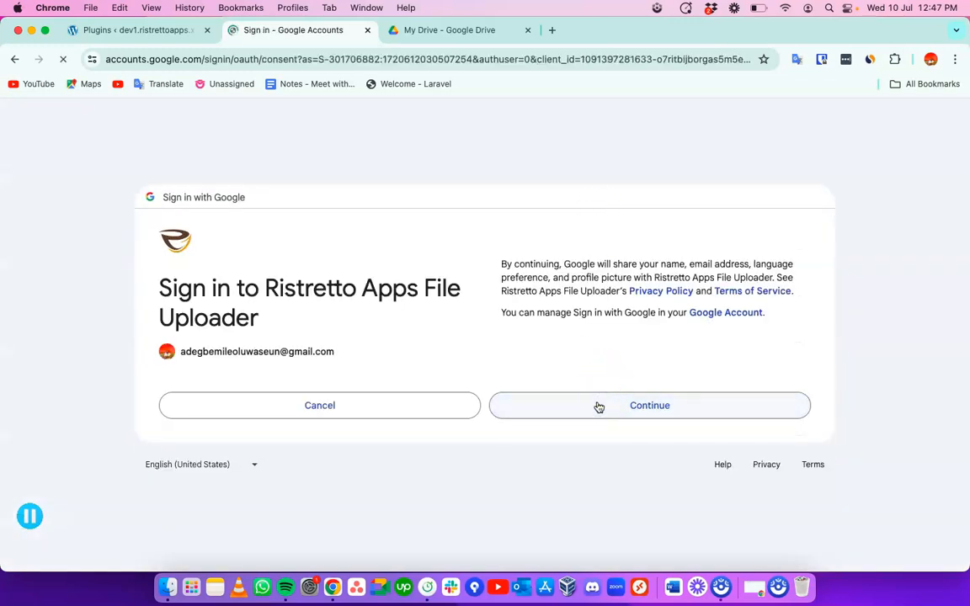
{"action": "left_click", "coordinate": [792, 260]}
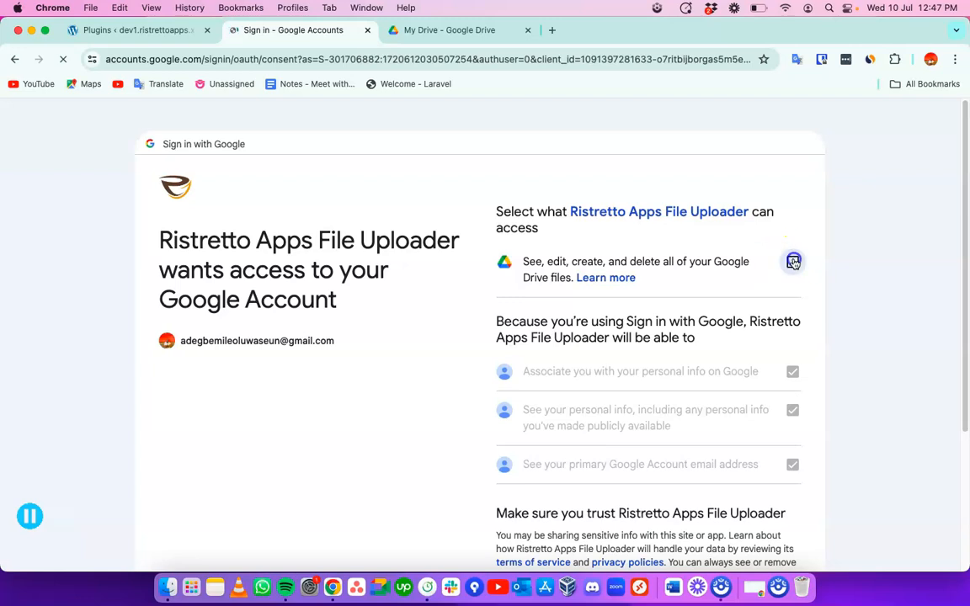
{"action": "scroll", "coordinate": [656, 343], "scroll_direction": "down", "scroll_amount": 5}
{"action": "left_click", "coordinate": [623, 460]}
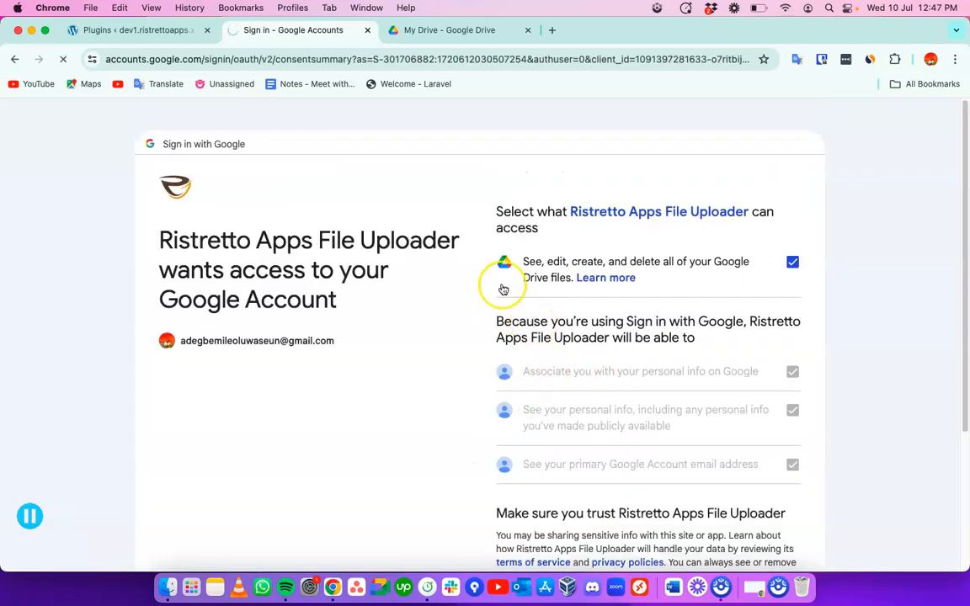
{"action": "scroll", "coordinate": [502, 286], "scroll_direction": "down", "scroll_amount": 5}
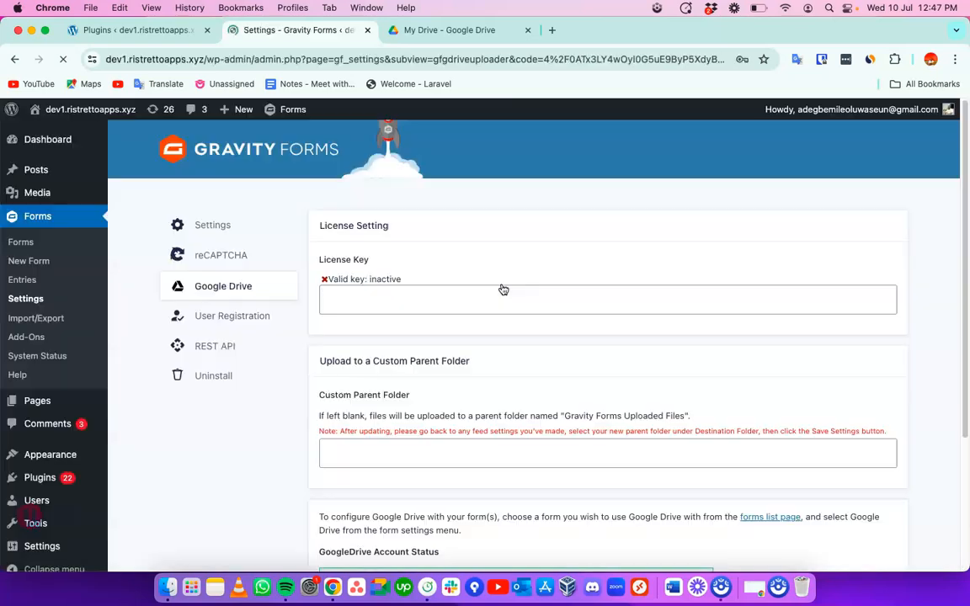
{"action": "scroll", "coordinate": [465, 314], "scroll_direction": "down", "scroll_amount": 5}
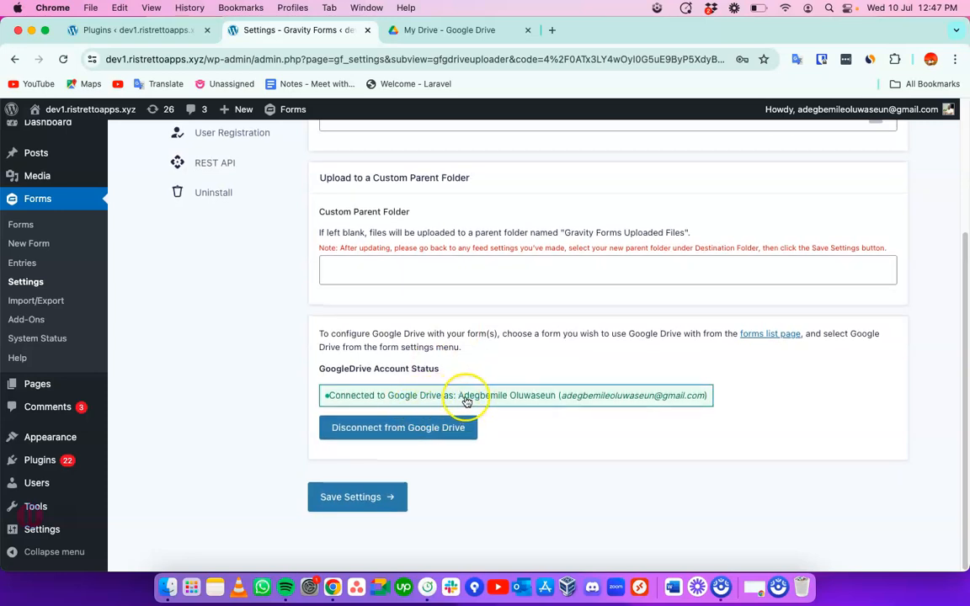
Open the Google Drive feeds of the Gravity Forms Google Drive Uploader form from the forms list
{"action": "scroll", "coordinate": [450, 350], "scroll_direction": "up", "scroll_amount": 3}
{"action": "scroll", "coordinate": [453, 348], "scroll_direction": "up", "scroll_amount": 1}
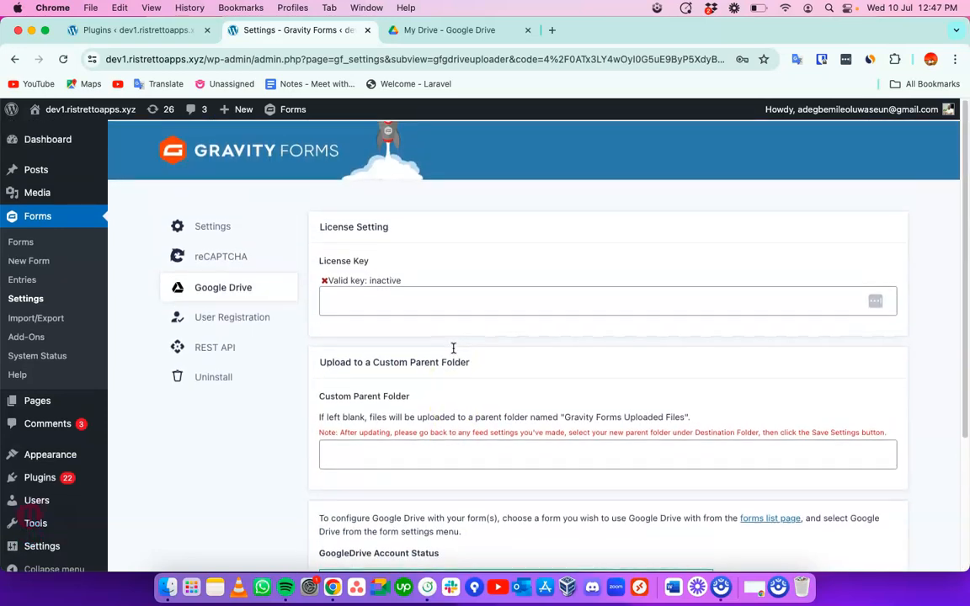
{"action": "mouse_move", "coordinate": [286, 112]}
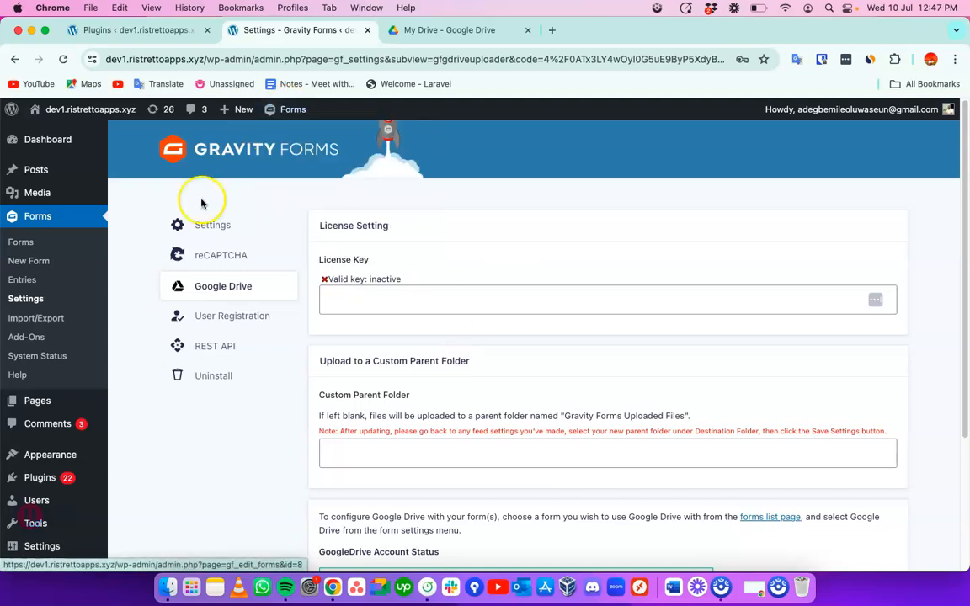
{"action": "left_click", "coordinate": [57, 244]}
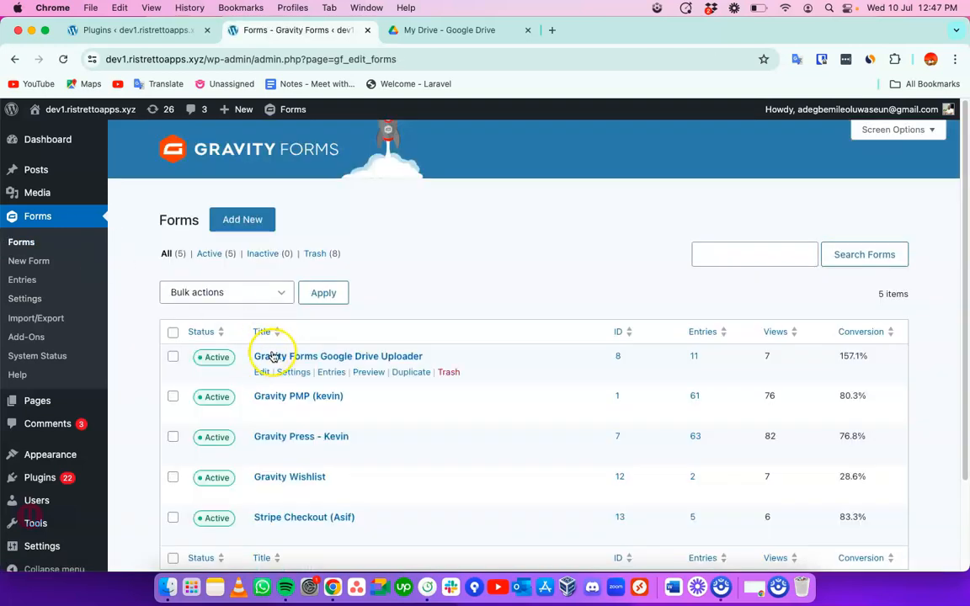
{"action": "left_click", "coordinate": [278, 356]}
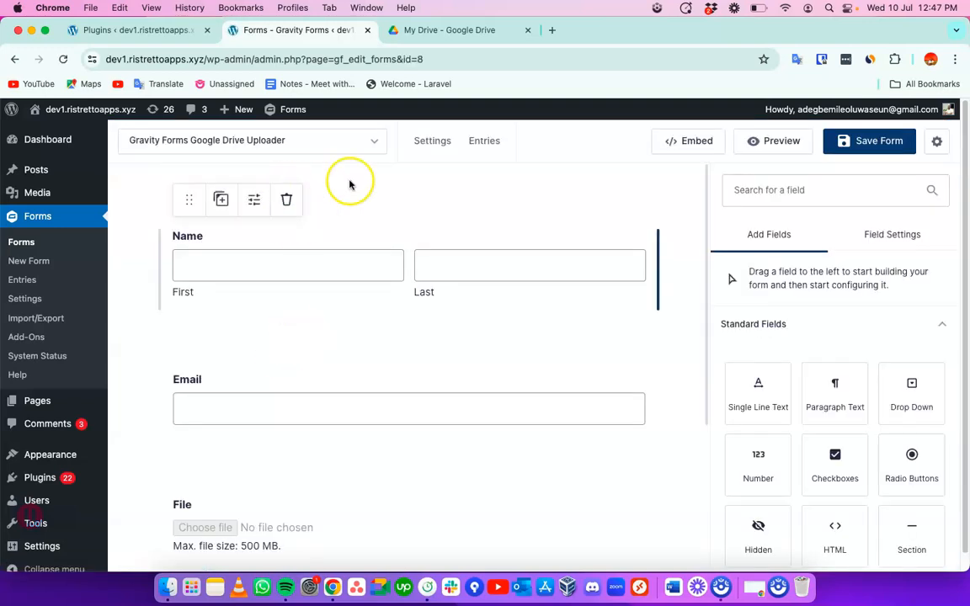
{"action": "mouse_move", "coordinate": [456, 141]}
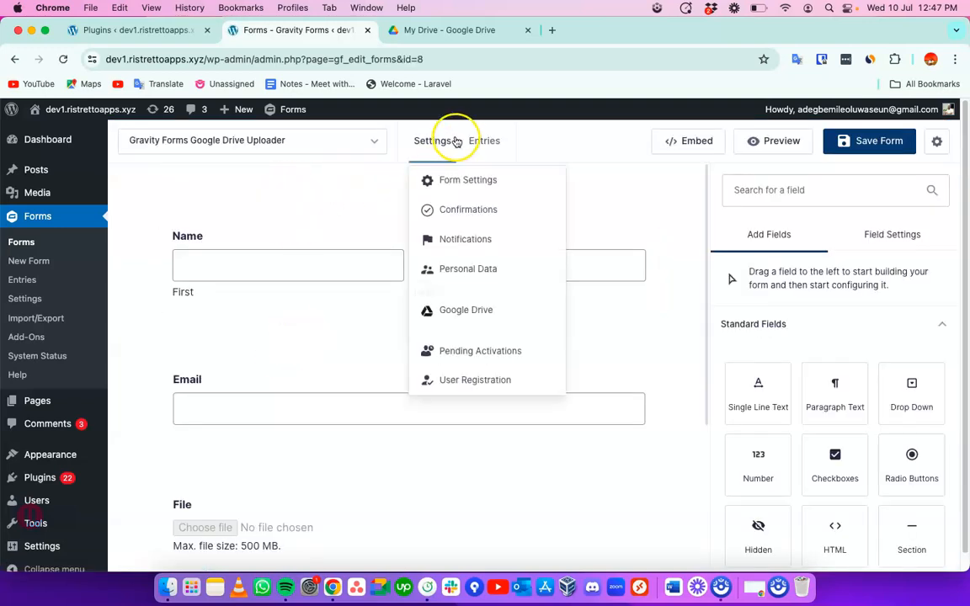
{"action": "left_click", "coordinate": [470, 311]}
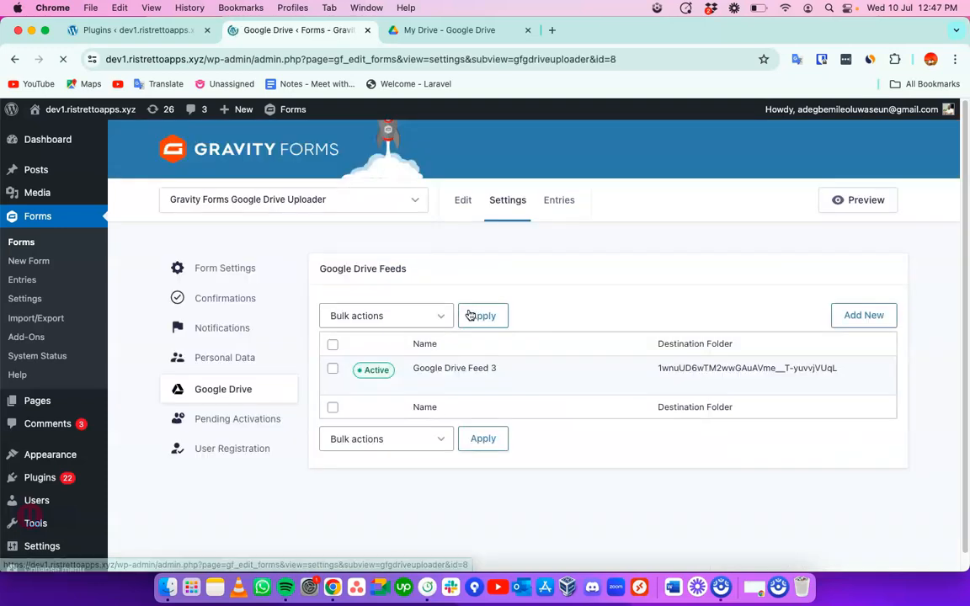
Delete the existing feed Google Drive Feed 3 and confirm the deletion
{"action": "mouse_move", "coordinate": [448, 366]}
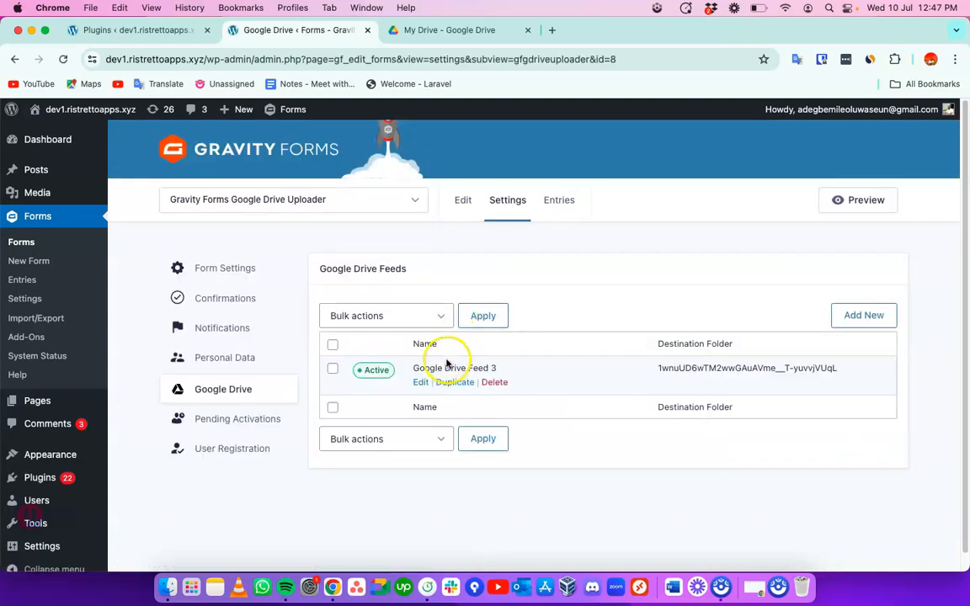
{"action": "left_click", "coordinate": [497, 383]}
{"action": "left_click", "coordinate": [595, 157]}
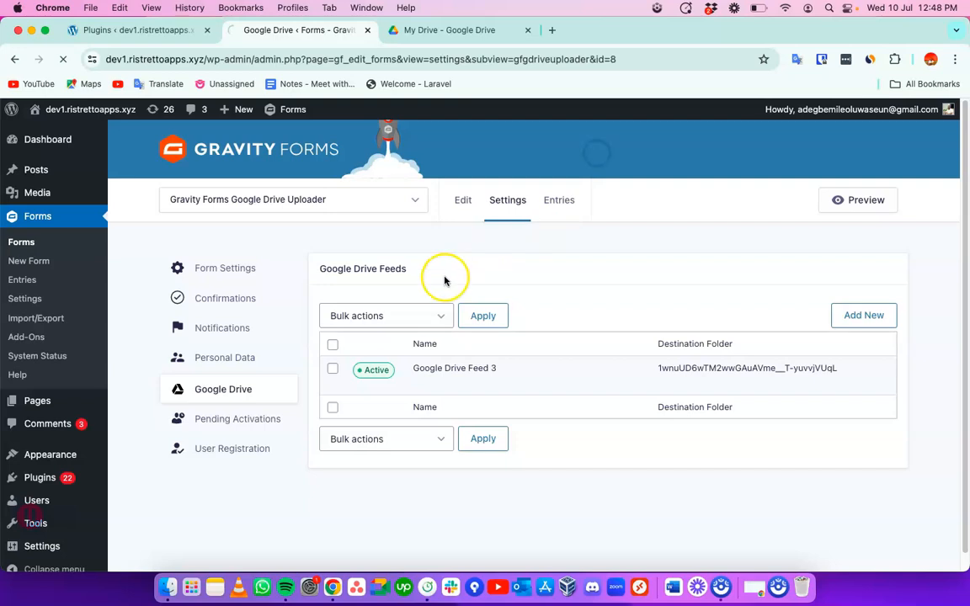
{"action": "mouse_move", "coordinate": [747, 361]}
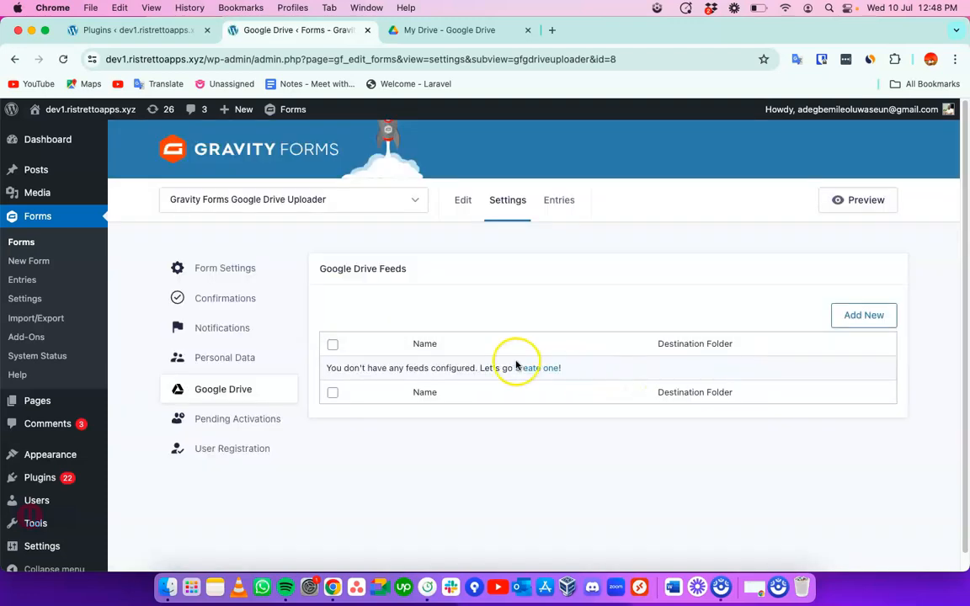
Start a new Google Drive feed named Google Drive Feed and choose File as its file upload field
{"action": "left_click", "coordinate": [529, 369]}
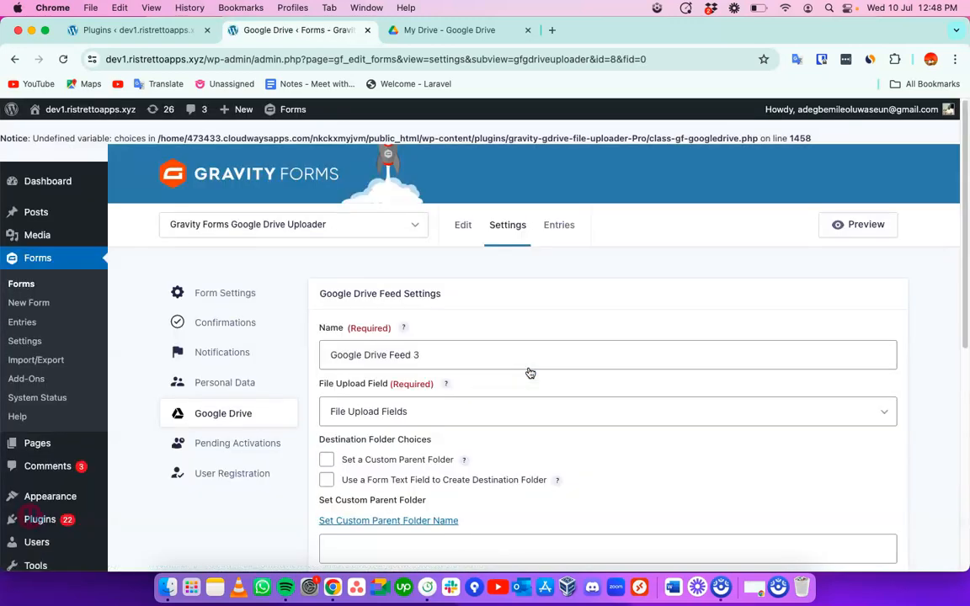
{"action": "scroll", "coordinate": [530, 373], "scroll_direction": "down", "scroll_amount": 1}
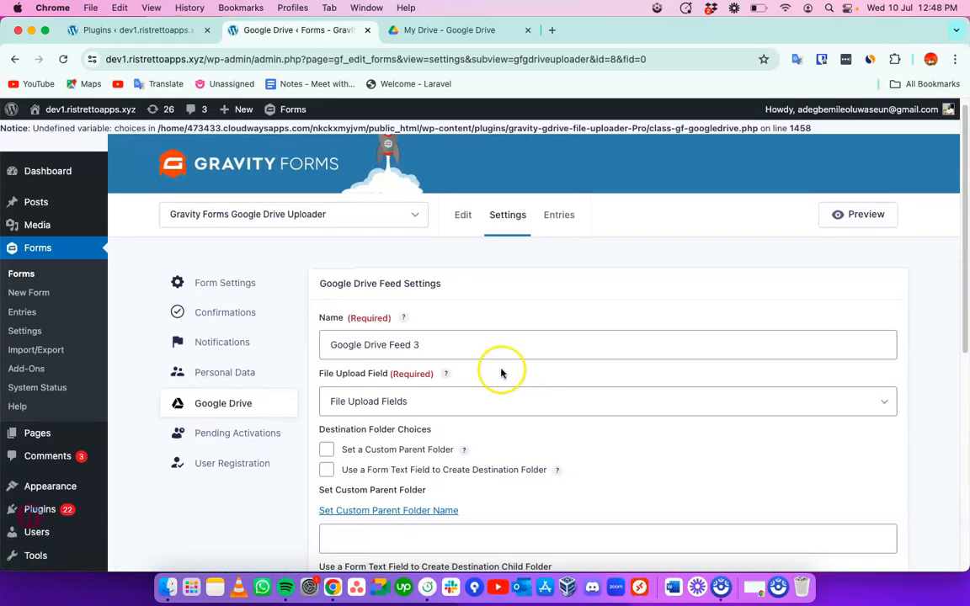
{"action": "scroll", "coordinate": [467, 381], "scroll_direction": "down", "scroll_amount": 5}
{"action": "left_click", "coordinate": [447, 298]}
{"action": "key", "text": "BackSpace"}
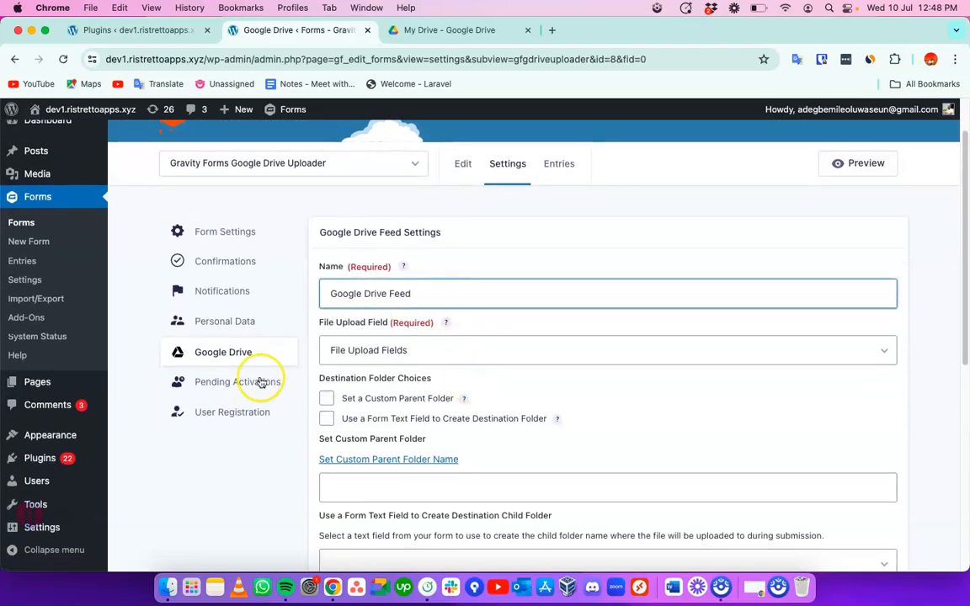
{"action": "left_click", "coordinate": [381, 355]}
{"action": "left_click", "coordinate": [337, 369]}
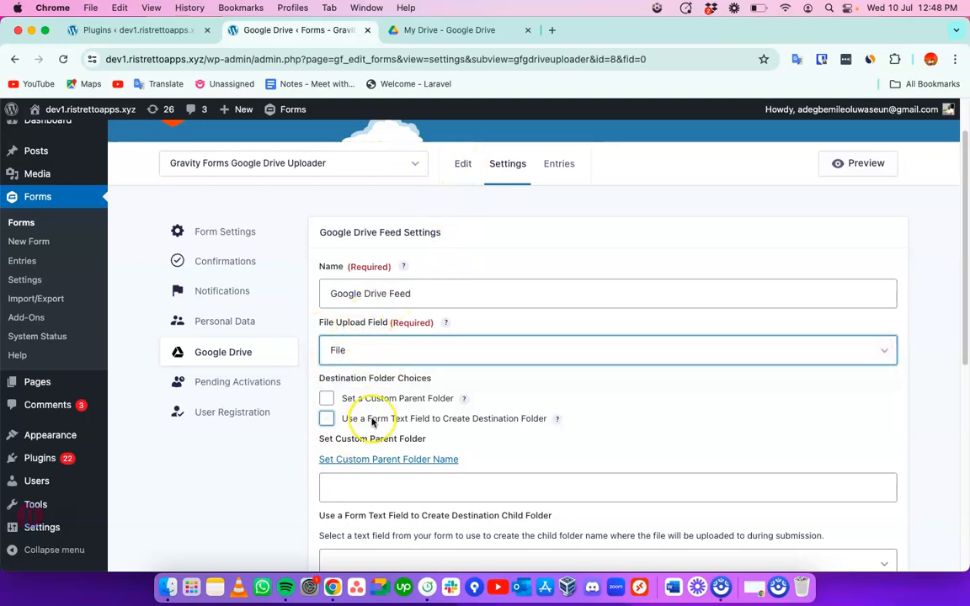
{"action": "scroll", "coordinate": [371, 423], "scroll_direction": "down", "scroll_amount": 1}
{"action": "scroll", "coordinate": [371, 422], "scroll_direction": "down", "scroll_amount": 2}
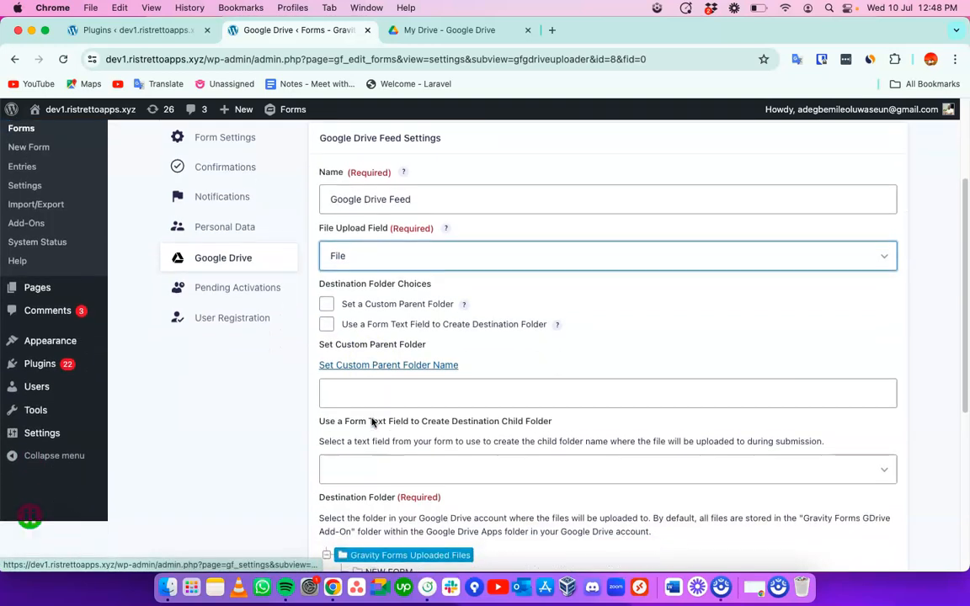
Enable the custom parent folder option in the feed and open the custom parent folder name setting, leaving the feed unsaved
{"action": "left_click", "coordinate": [328, 297]}
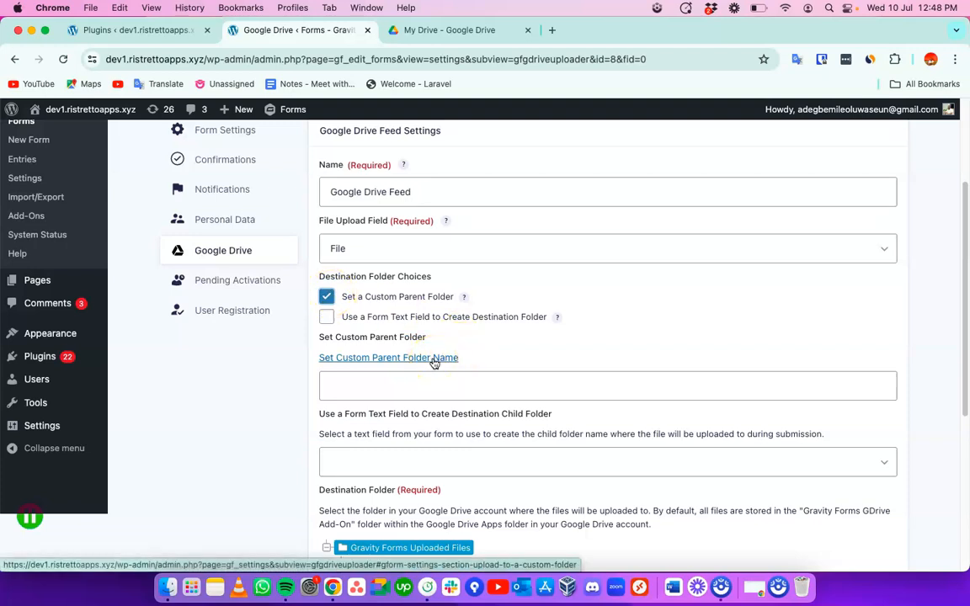
{"action": "scroll", "coordinate": [435, 363], "scroll_direction": "down", "scroll_amount": 3}
{"action": "scroll", "coordinate": [434, 363], "scroll_direction": "up", "scroll_amount": 5}
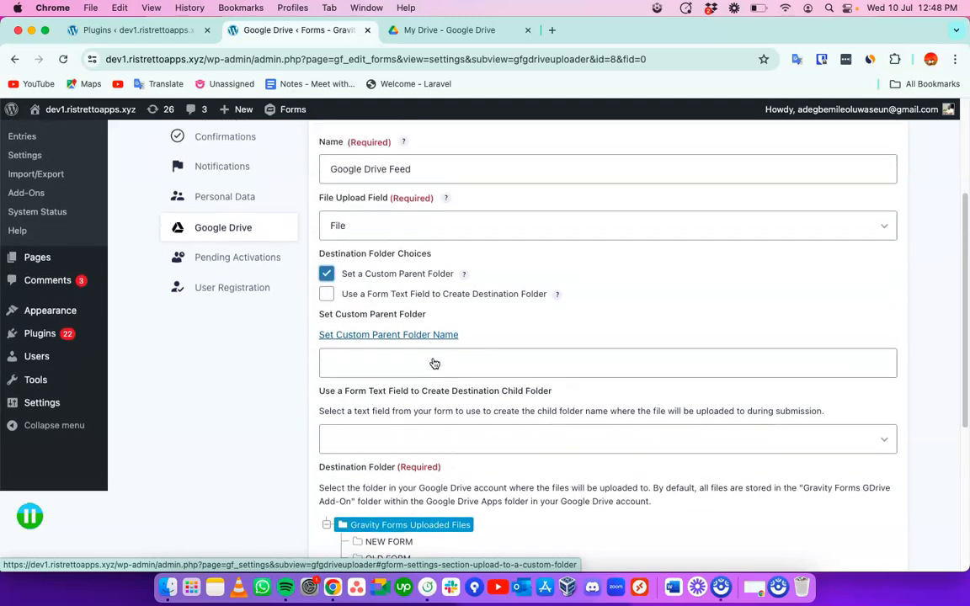
{"action": "left_click", "coordinate": [398, 447]}
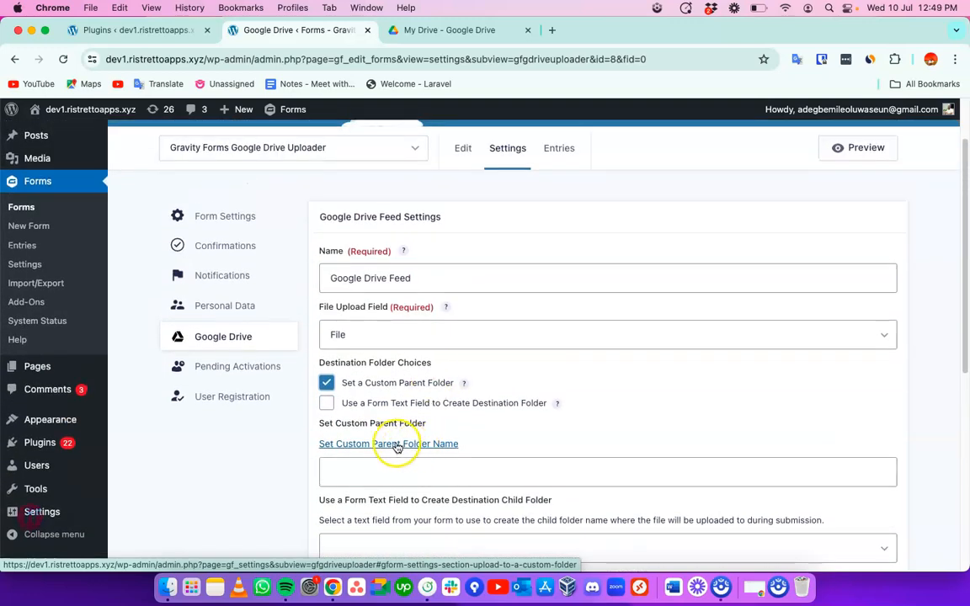
{"action": "left_click", "coordinate": [397, 447]}
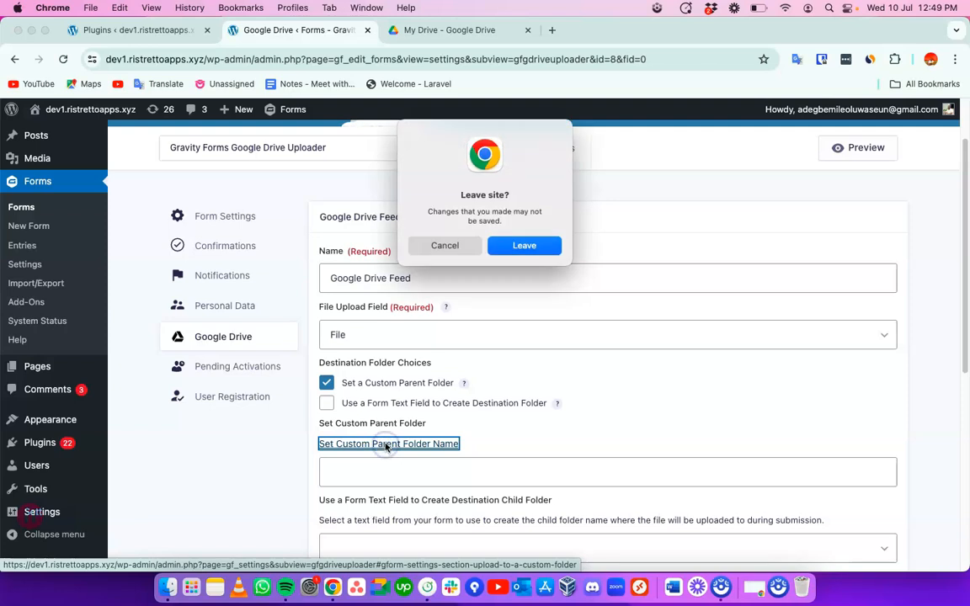
{"action": "left_click", "coordinate": [522, 245]}
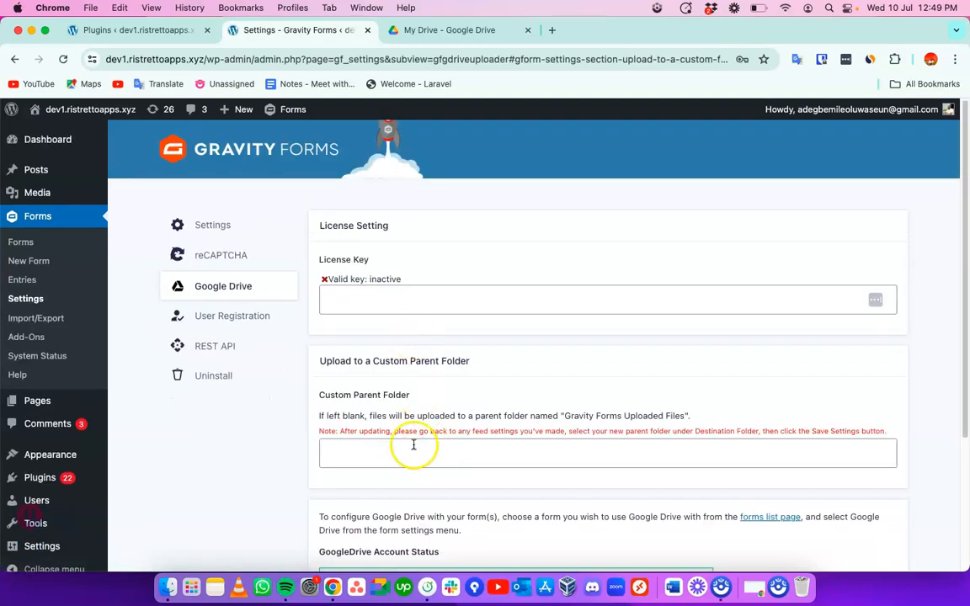
Set the custom parent folder to the account holder's short first name followed by "Testing Pro Version 10th July" and save the settings
{"action": "left_click", "coordinate": [397, 409]}
{"action": "scroll", "coordinate": [399, 407], "scroll_direction": "down", "scroll_amount": 1}
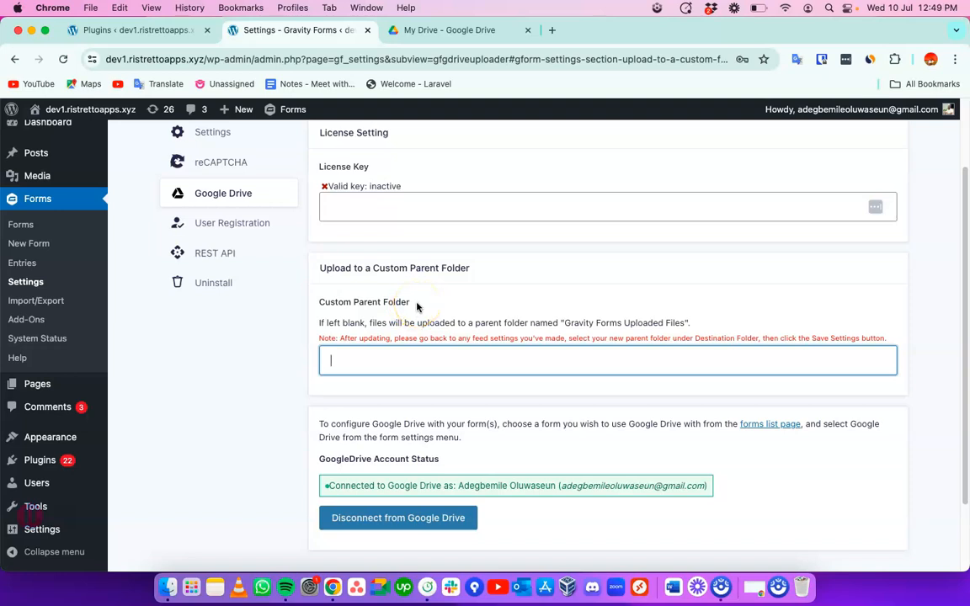
{"action": "left_click", "coordinate": [411, 29]}
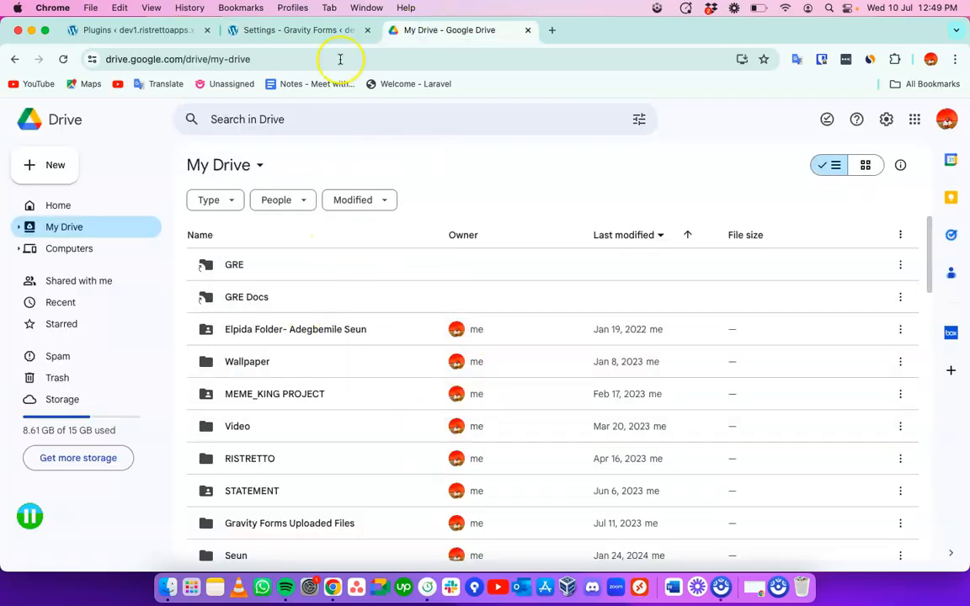
{"action": "left_click", "coordinate": [296, 29]}
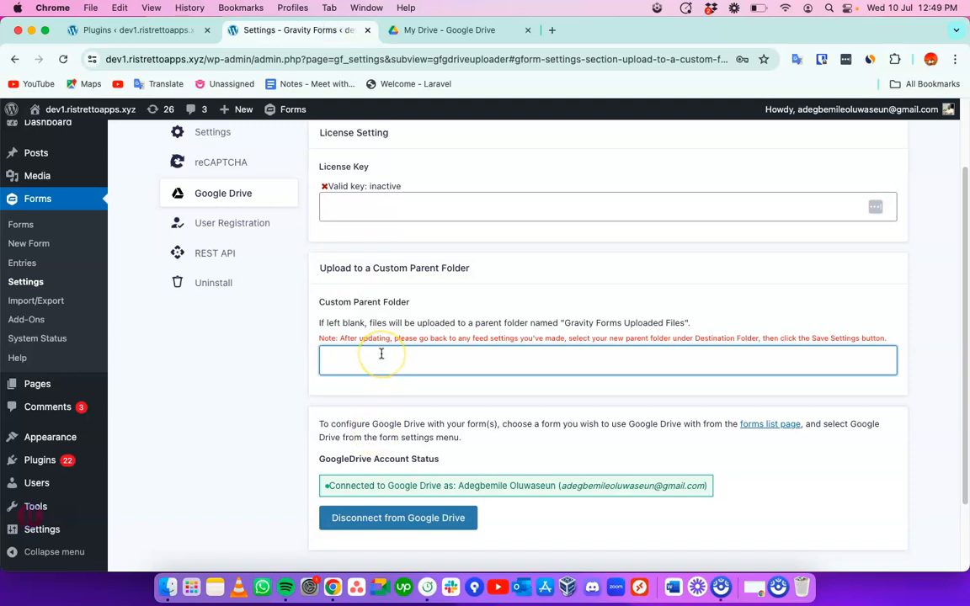
{"action": "type", "text": "Seun"}
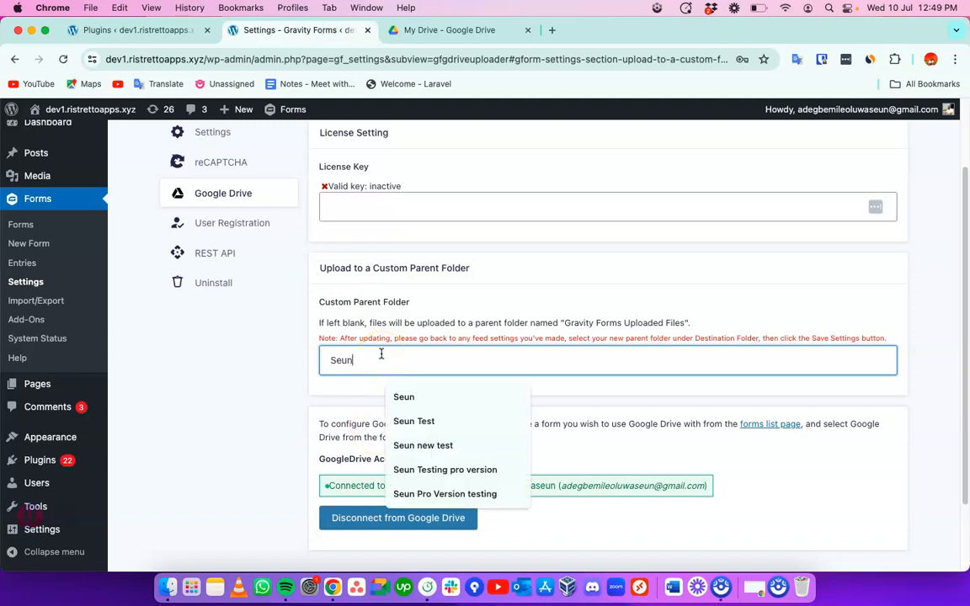
{"action": "type", "text": " Testing Pro Version 10th July"}
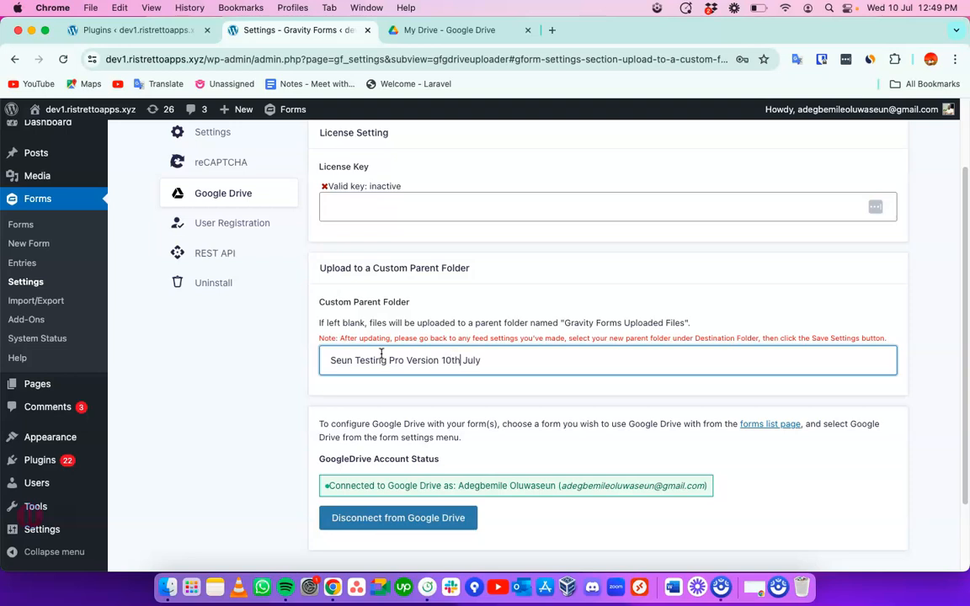
{"action": "scroll", "coordinate": [469, 339], "scroll_direction": "down", "scroll_amount": 2}
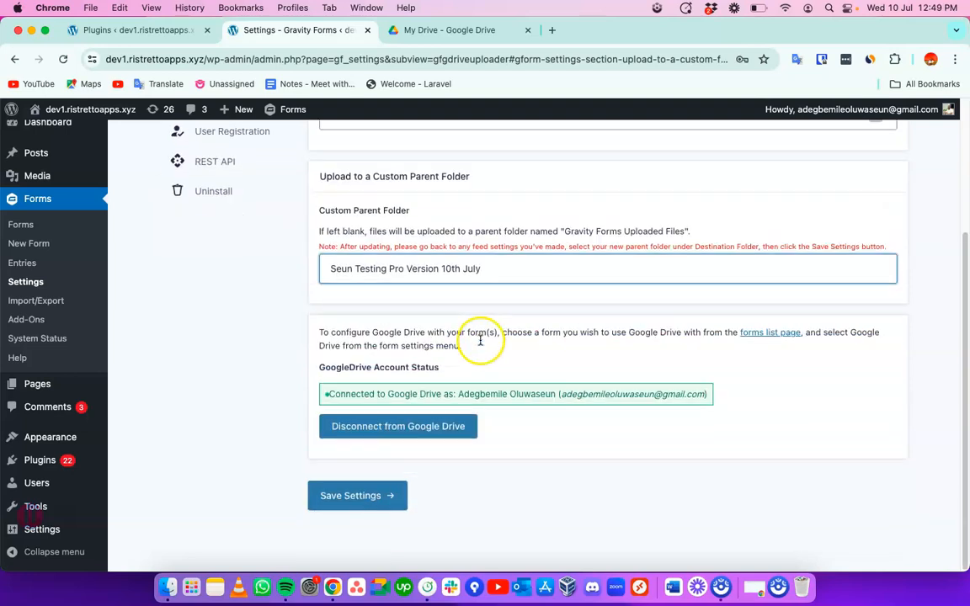
{"action": "left_click", "coordinate": [351, 496]}
{"action": "left_click", "coordinate": [521, 308]}
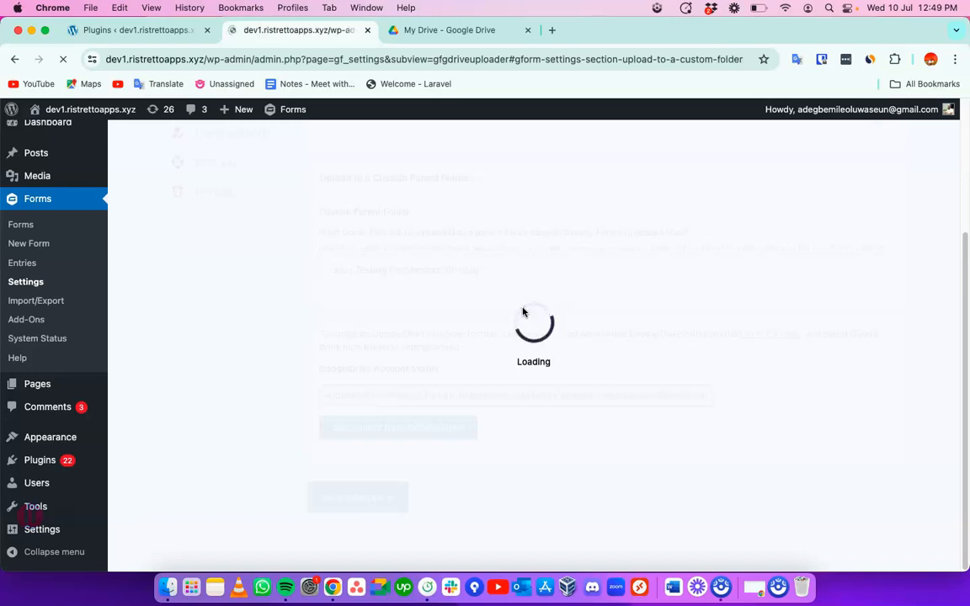
Open the Google Drive feed settings of the Gravity Forms Google Drive Uploader form from the forms list
{"action": "scroll", "coordinate": [377, 427], "scroll_direction": "down", "scroll_amount": 3}
{"action": "scroll", "coordinate": [375, 497], "scroll_direction": "up", "scroll_amount": 3}
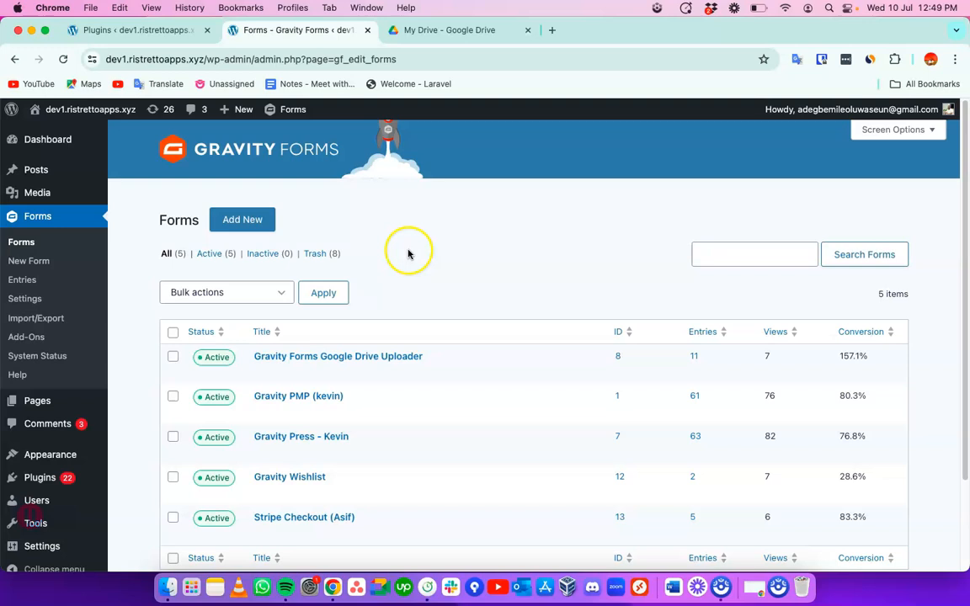
{"action": "scroll", "coordinate": [370, 278], "scroll_direction": "down", "scroll_amount": 3}
{"action": "mouse_move", "coordinate": [293, 266]}
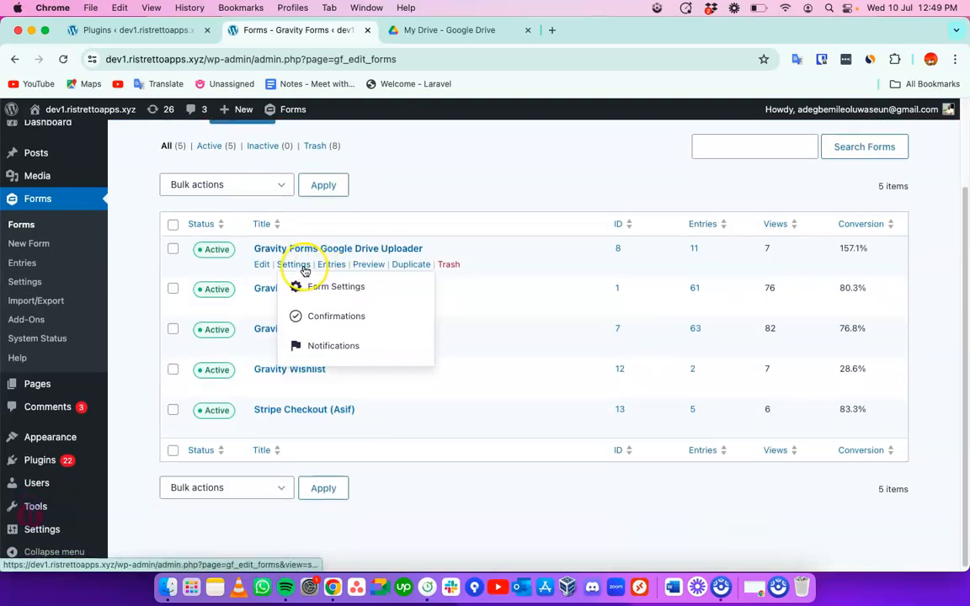
{"action": "scroll", "coordinate": [337, 328], "scroll_direction": "down", "scroll_amount": 3}
{"action": "left_click", "coordinate": [327, 317]}
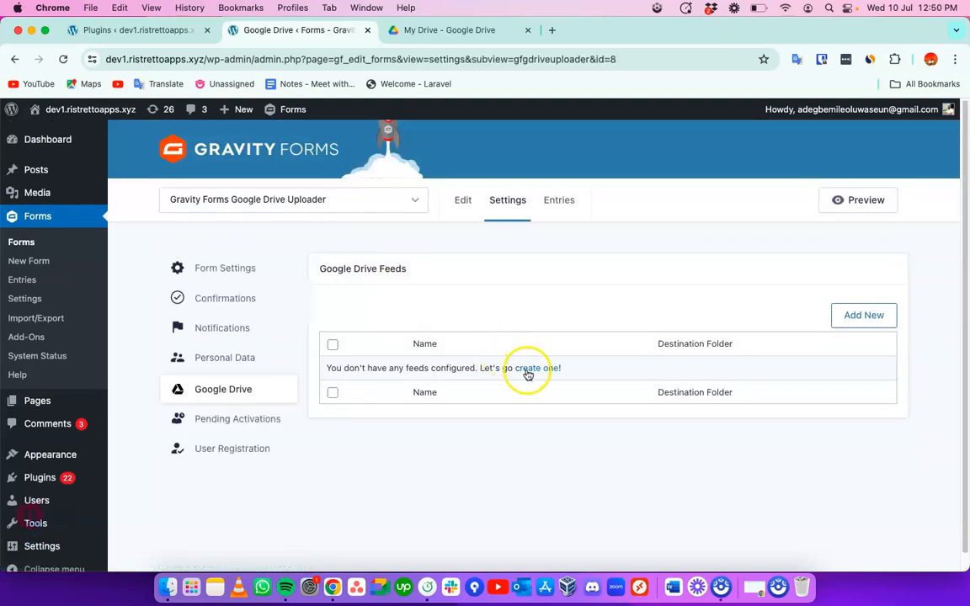
Create a feed named Google Drive Feed with File as the upload field and the custom parent folder option enabled
{"action": "left_click", "coordinate": [527, 371]}
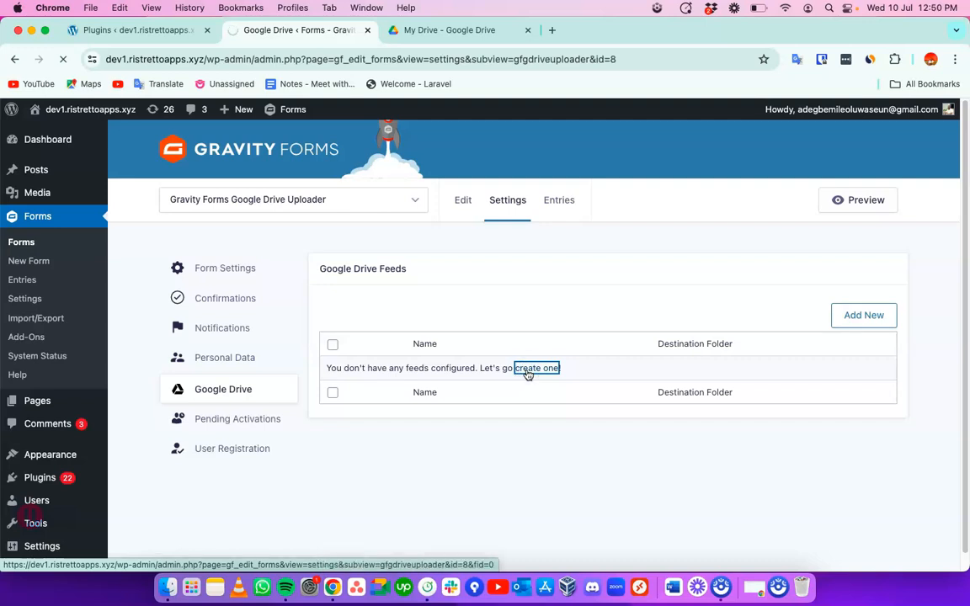
{"action": "scroll", "coordinate": [527, 374], "scroll_direction": "down", "scroll_amount": 3}
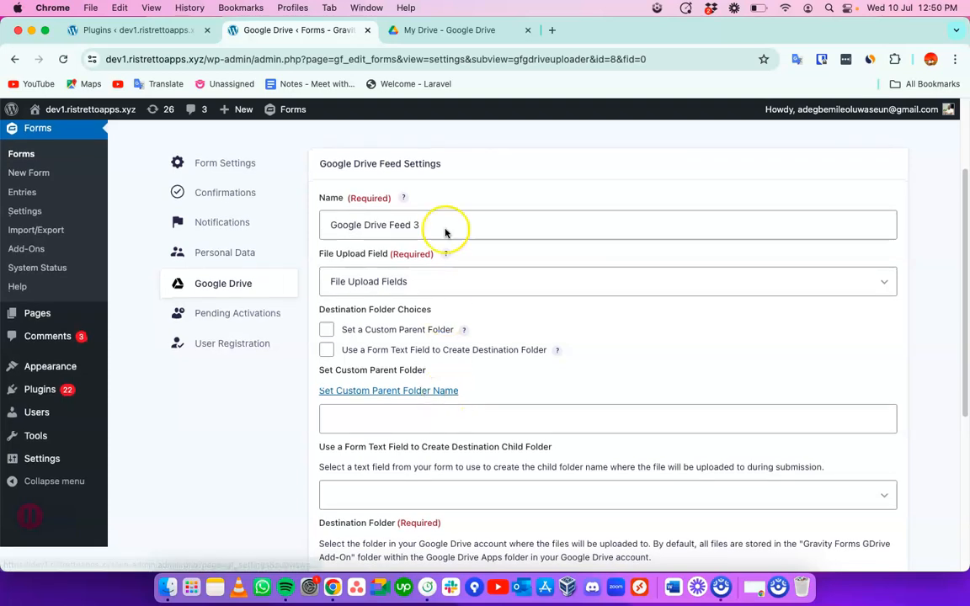
{"action": "left_click", "coordinate": [440, 222]}
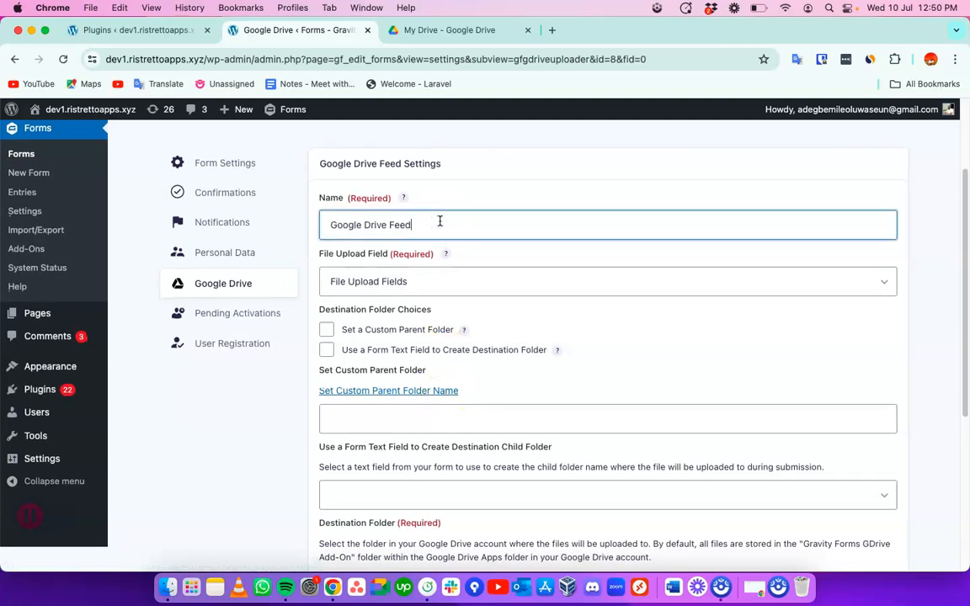
{"action": "left_click", "coordinate": [446, 283]}
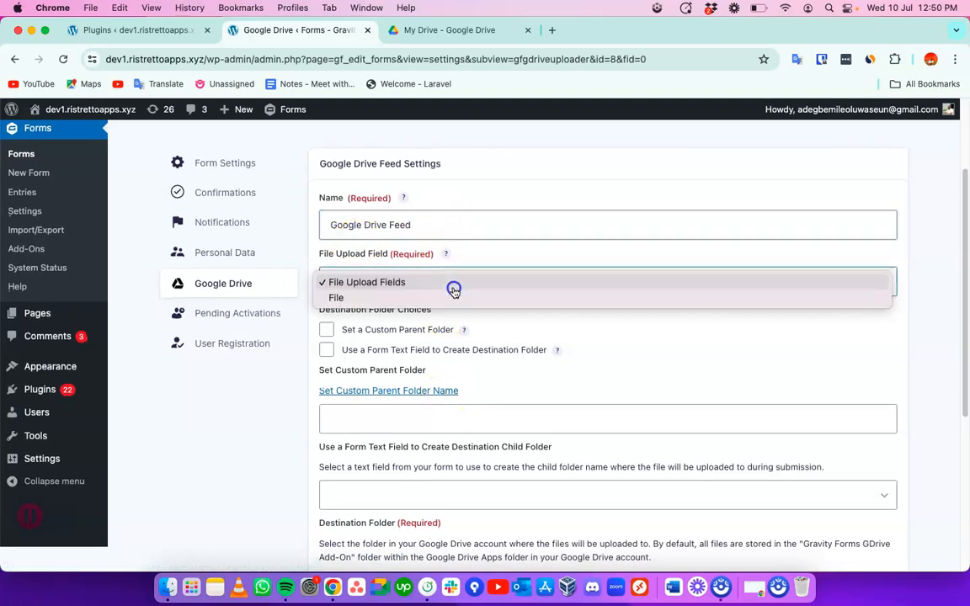
{"action": "left_click", "coordinate": [386, 299]}
{"action": "left_click", "coordinate": [327, 330]}
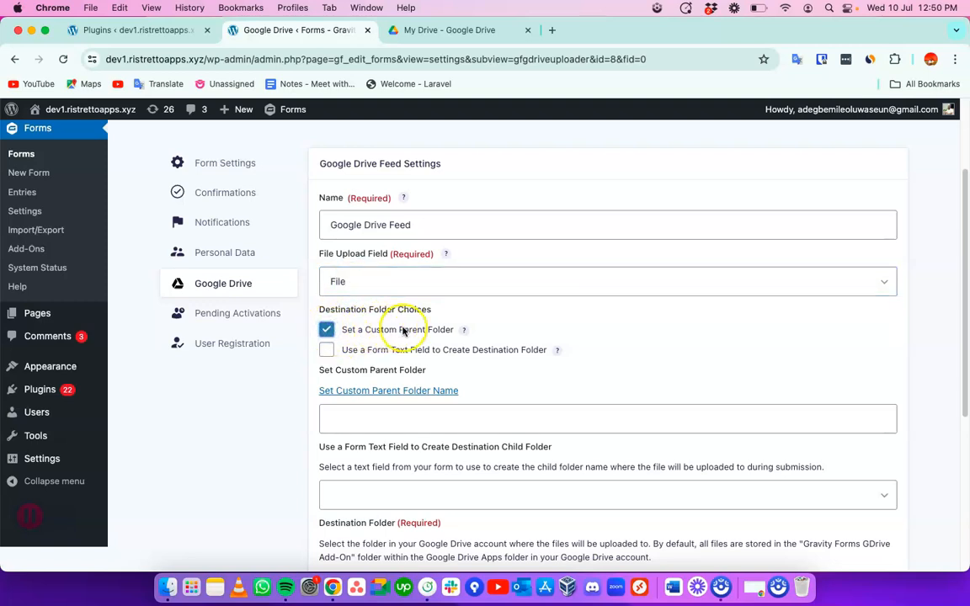
Select the "Testing Pro Version 10th July" folder as the feed's destination folder and save the feed settings
{"action": "scroll", "coordinate": [403, 330], "scroll_direction": "down", "scroll_amount": 1}
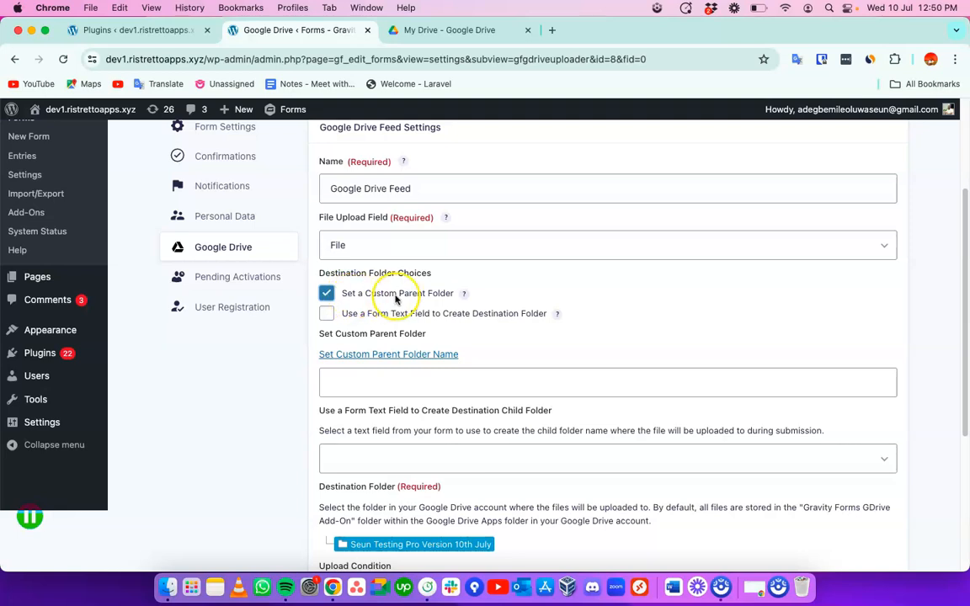
{"action": "scroll", "coordinate": [404, 299], "scroll_direction": "down", "scroll_amount": 5}
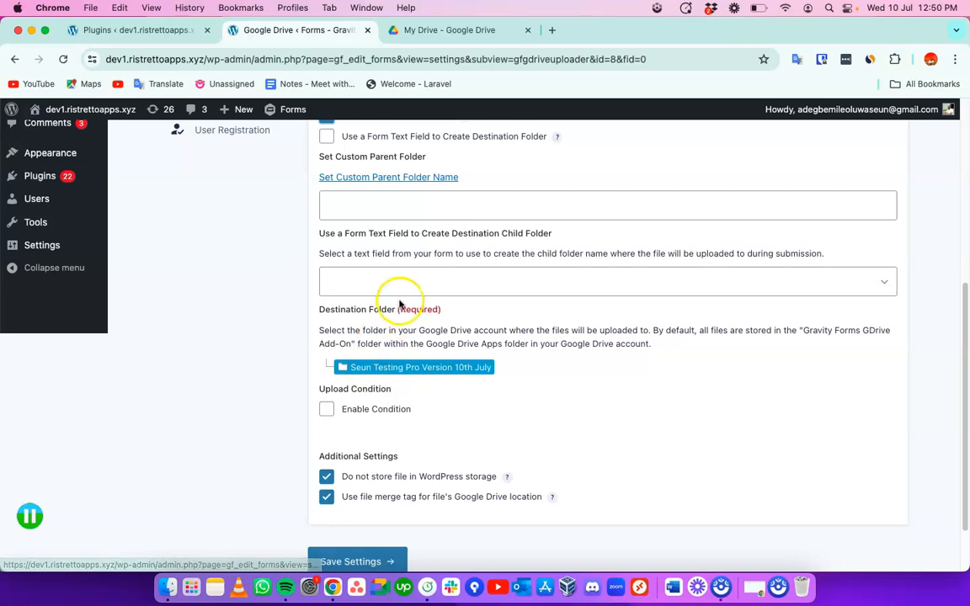
{"action": "scroll", "coordinate": [400, 308], "scroll_direction": "up", "scroll_amount": 3}
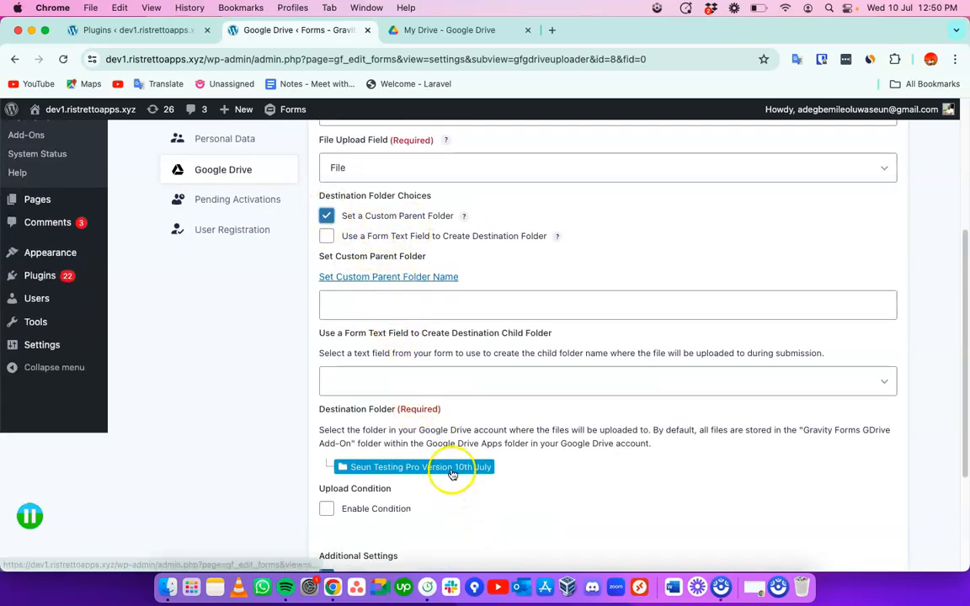
{"action": "scroll", "coordinate": [451, 472], "scroll_direction": "down", "scroll_amount": 3}
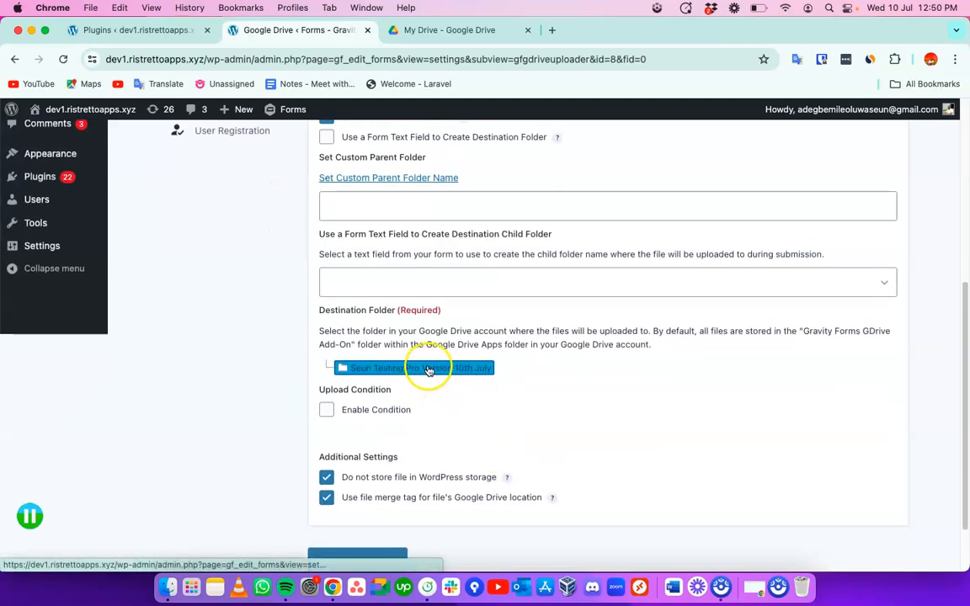
{"action": "scroll", "coordinate": [429, 342], "scroll_direction": "down", "scroll_amount": 2}
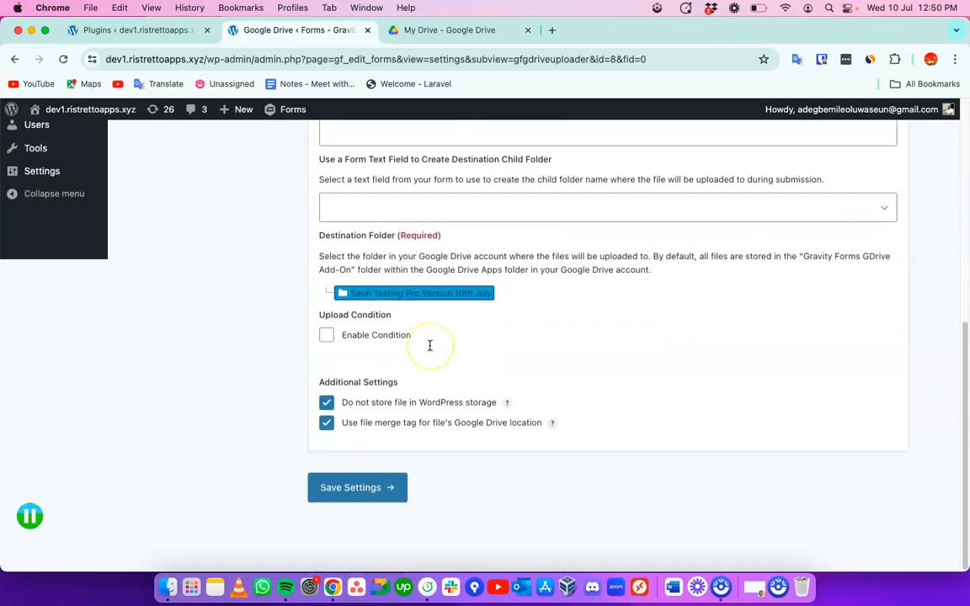
{"action": "left_click", "coordinate": [355, 489]}
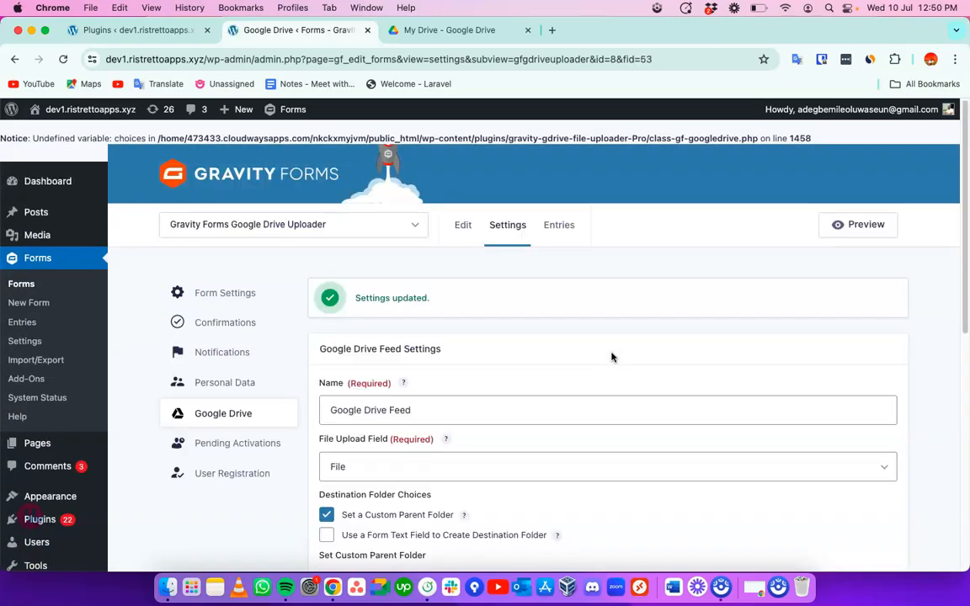
Switch to Google Drive, reload My Drive and open the "Testing Pro Version 10th July" folder to check its contents
{"action": "scroll", "coordinate": [612, 356], "scroll_direction": "down", "scroll_amount": 1}
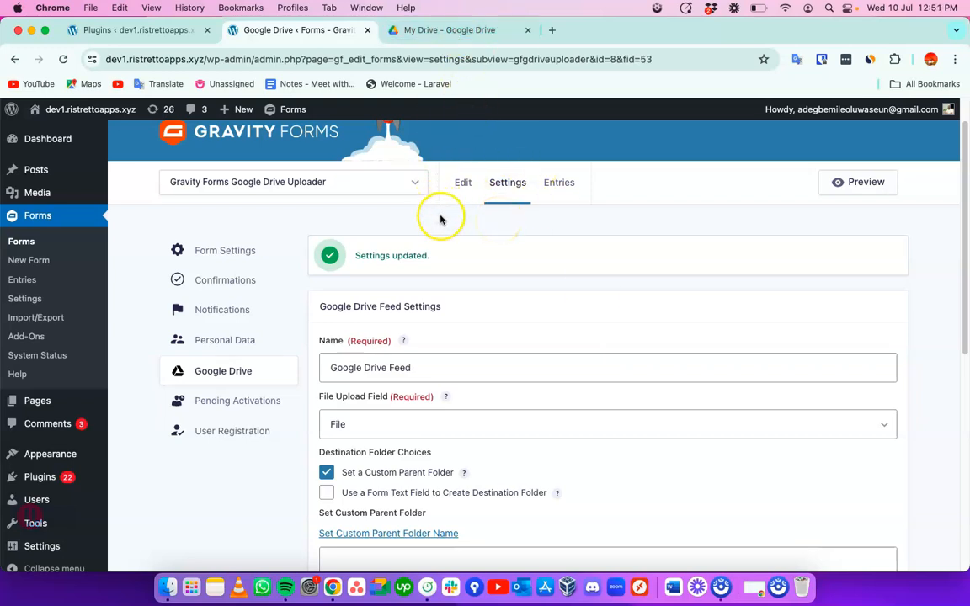
{"action": "left_click", "coordinate": [439, 31]}
{"action": "scroll", "coordinate": [455, 332], "scroll_direction": "down", "scroll_amount": 1}
{"action": "scroll", "coordinate": [459, 350], "scroll_direction": "up", "scroll_amount": 1}
{"action": "left_click", "coordinate": [64, 57]}
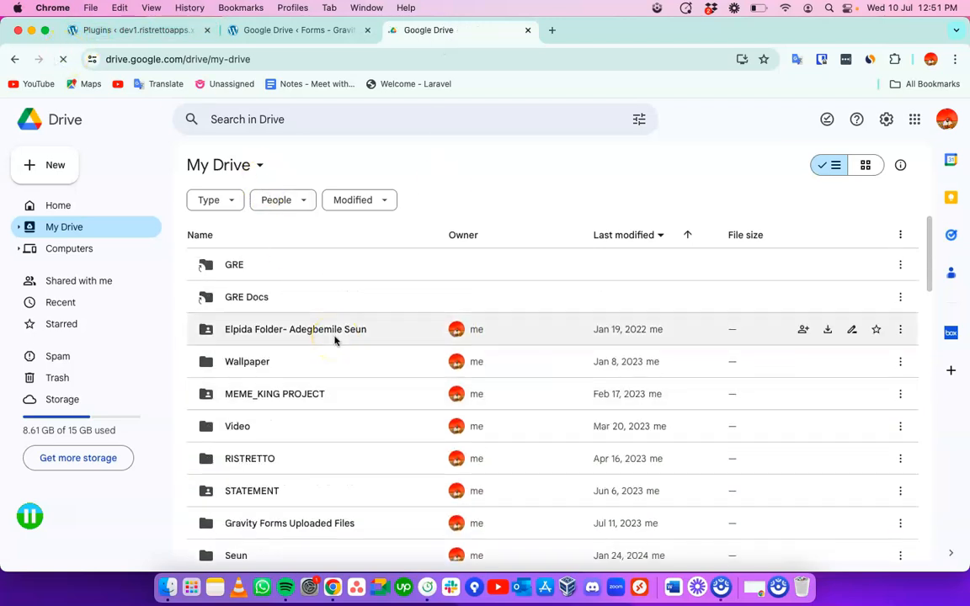
{"action": "scroll", "coordinate": [334, 340], "scroll_direction": "down", "scroll_amount": 6}
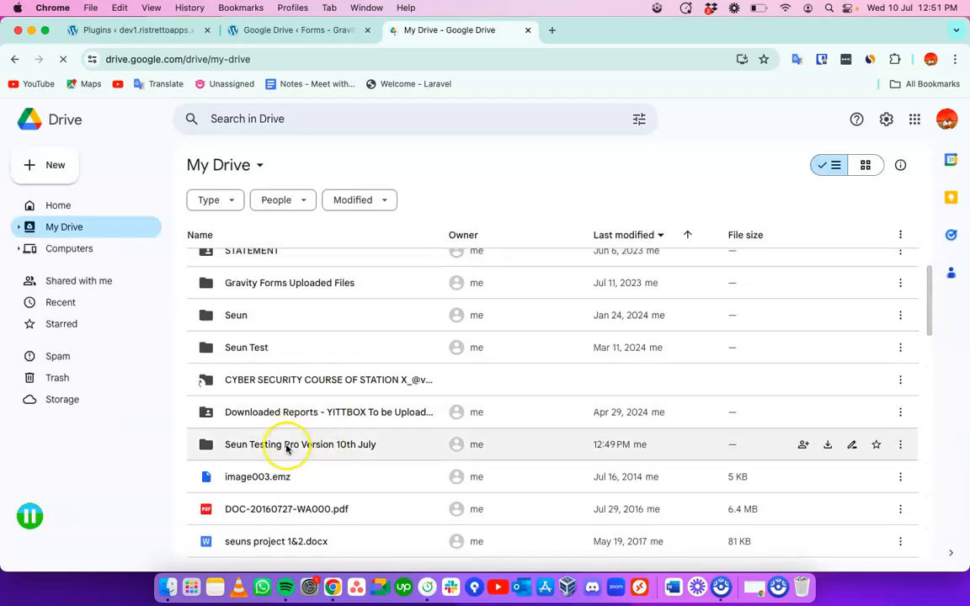
{"action": "left_click", "coordinate": [602, 449]}
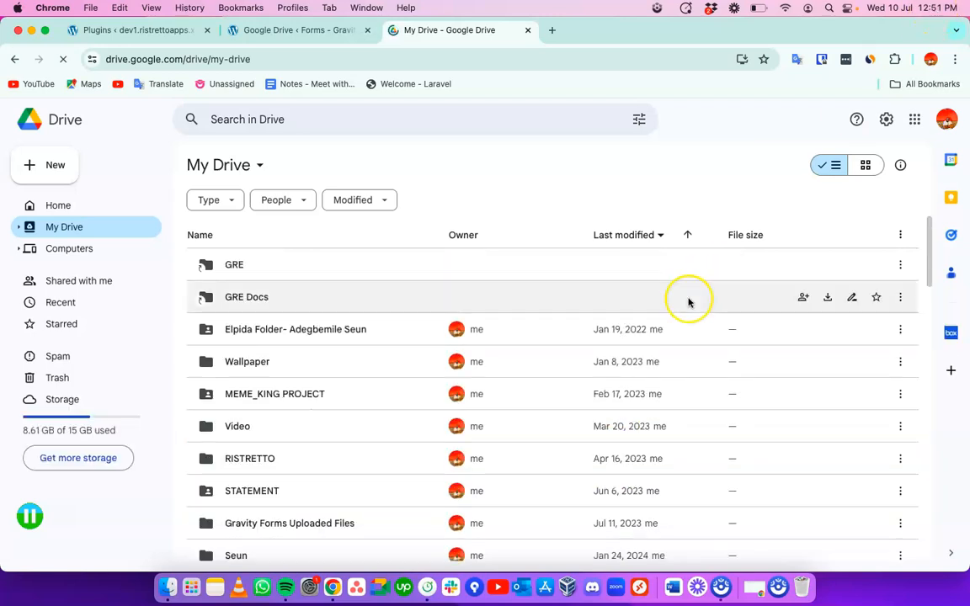
{"action": "scroll", "coordinate": [312, 450], "scroll_direction": "down", "scroll_amount": 2}
{"action": "scroll", "coordinate": [312, 450], "scroll_direction": "down", "scroll_amount": 1}
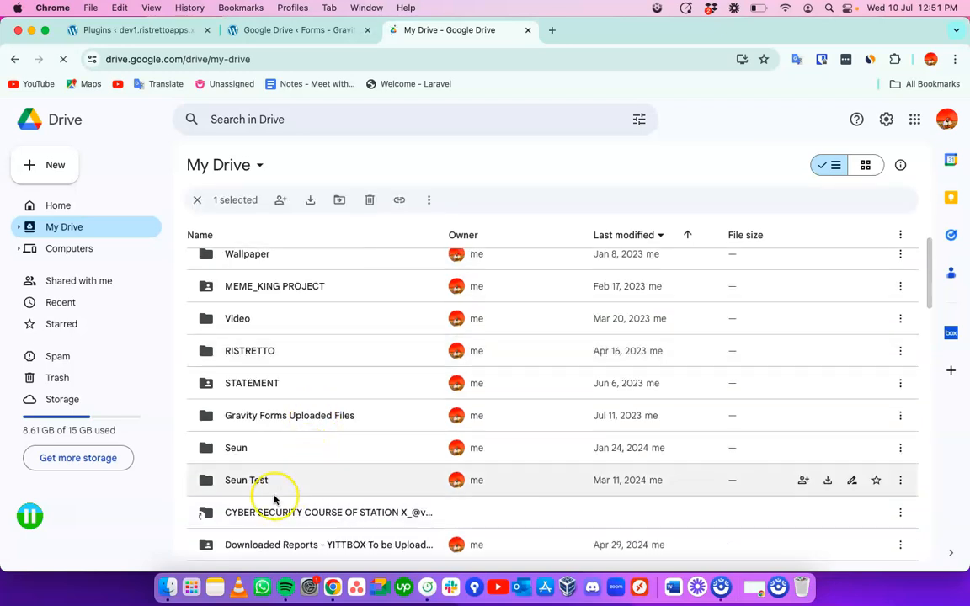
{"action": "scroll", "coordinate": [275, 497], "scroll_direction": "down", "scroll_amount": 4}
{"action": "double_click", "coordinate": [294, 474]}
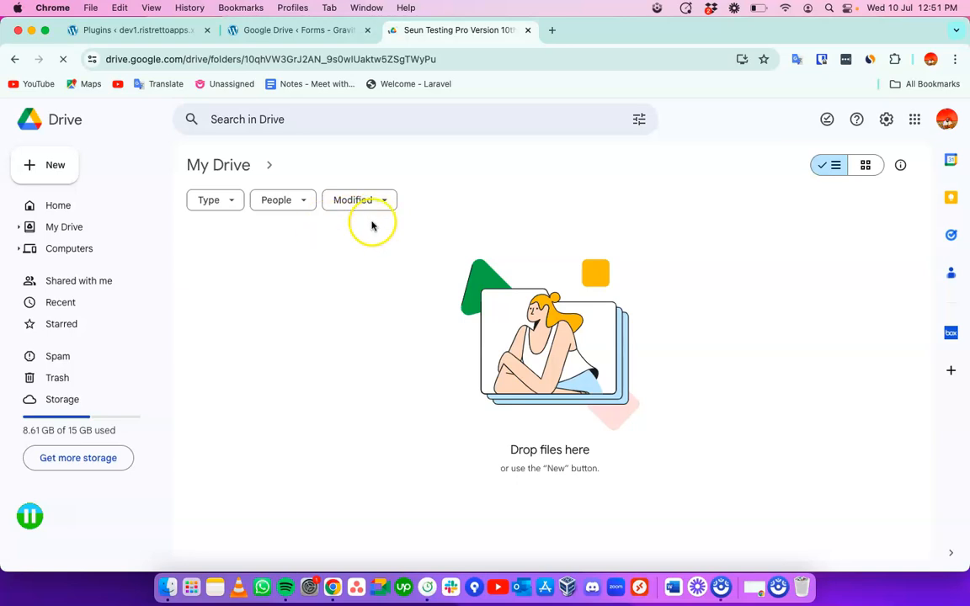
Return to the feed settings in WordPress and review the destination folder choices and additional settings
{"action": "left_click", "coordinate": [289, 31]}
{"action": "scroll", "coordinate": [432, 394], "scroll_direction": "down", "scroll_amount": 10}
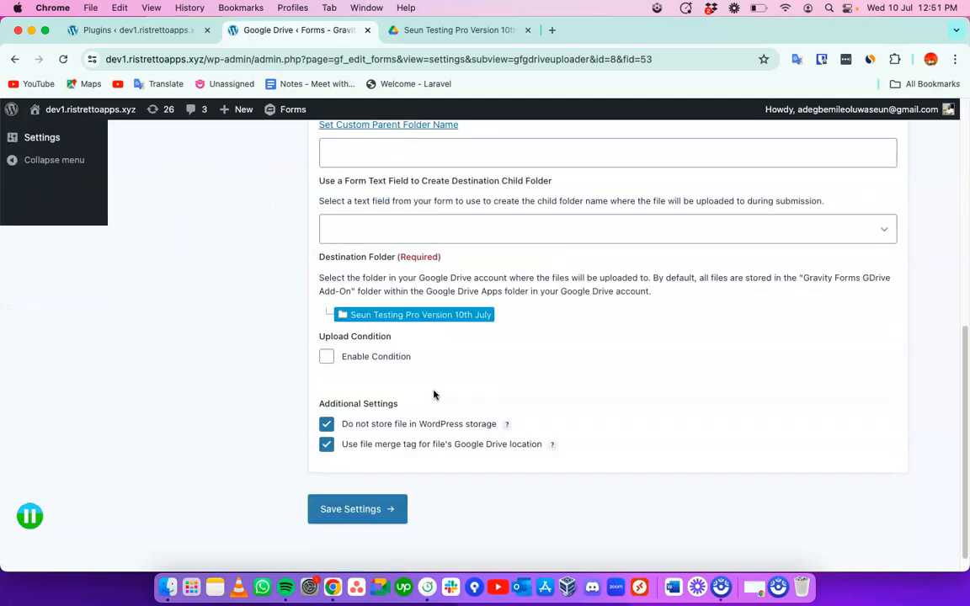
{"action": "scroll", "coordinate": [435, 395], "scroll_direction": "up", "scroll_amount": 10}
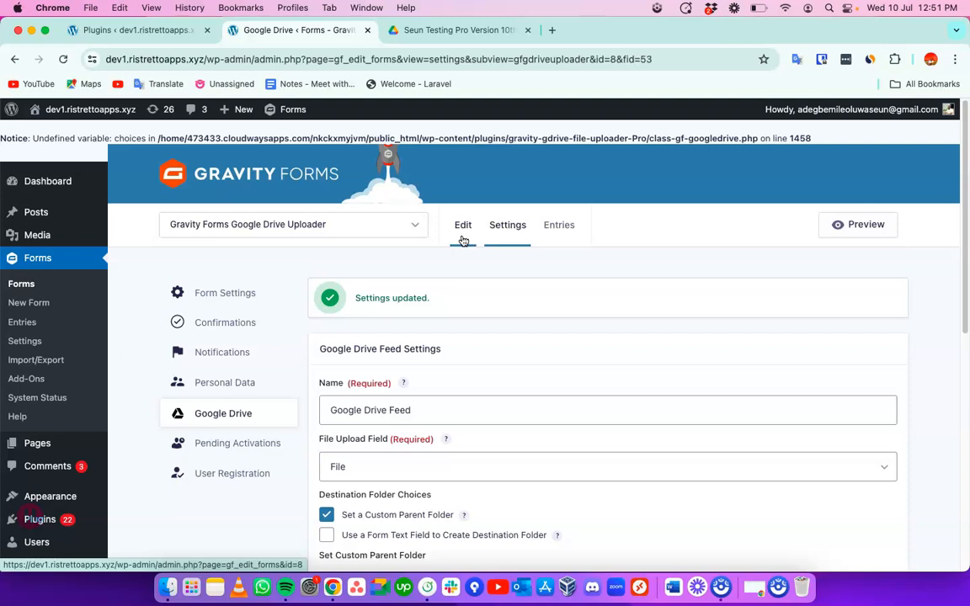
{"action": "scroll", "coordinate": [473, 259], "scroll_direction": "down", "scroll_amount": 3}
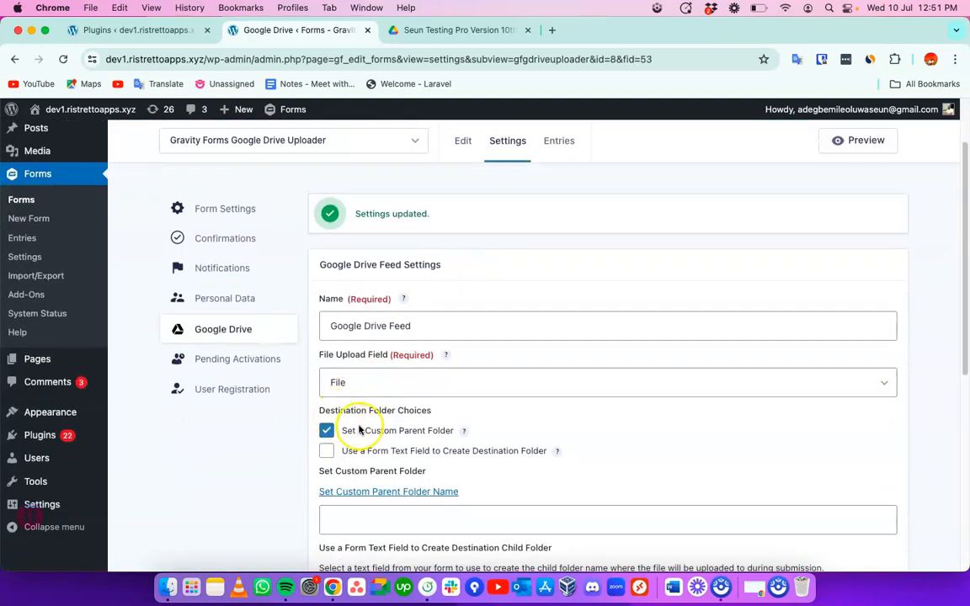
Review the feed's destination folder, upload condition and additional settings, and save the feed settings
{"action": "scroll", "coordinate": [409, 427], "scroll_direction": "down", "scroll_amount": 5}
{"action": "scroll", "coordinate": [410, 430], "scroll_direction": "down", "scroll_amount": 5}
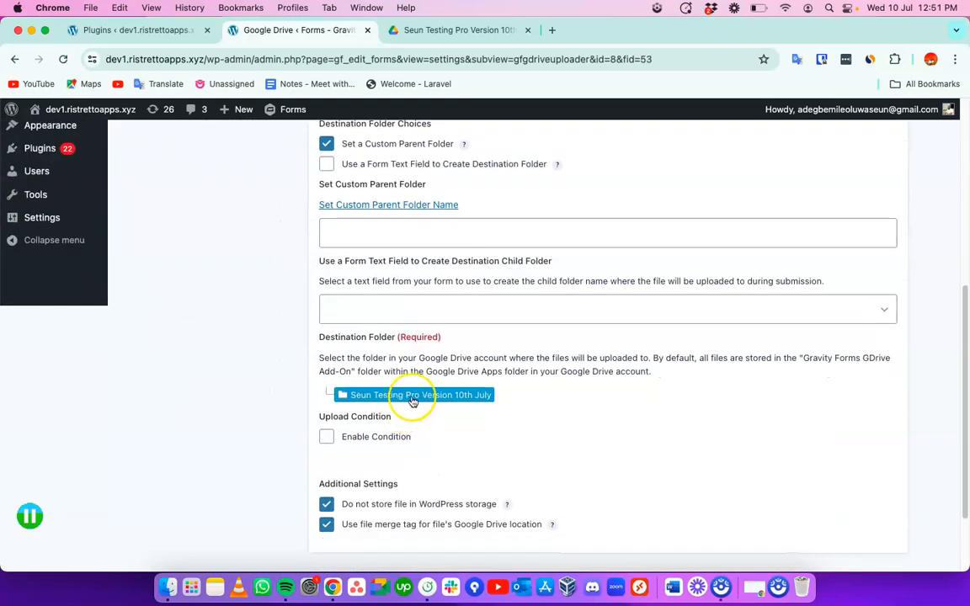
{"action": "scroll", "coordinate": [417, 398], "scroll_direction": "down", "scroll_amount": 3}
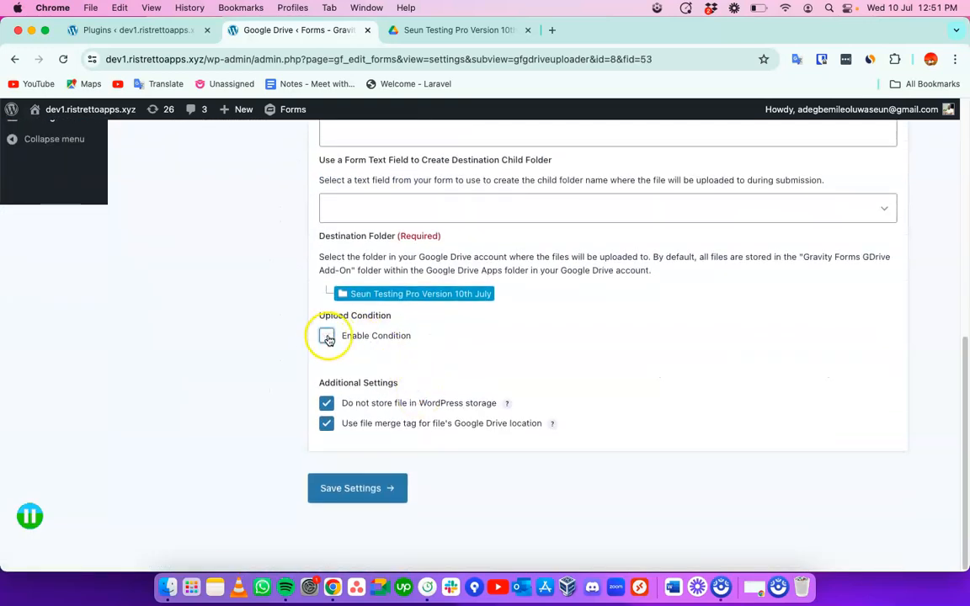
{"action": "left_click", "coordinate": [357, 488]}
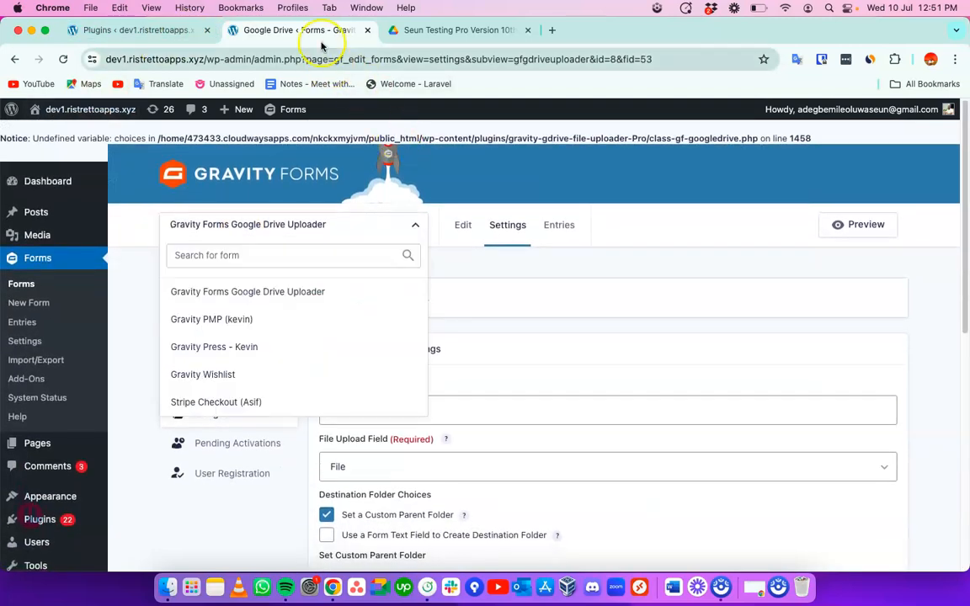
Duplicate the Plugins browser tab, open the site's pages list there and open the Gdrive Test form page to review its form fields
{"action": "right_click", "coordinate": [148, 28]}
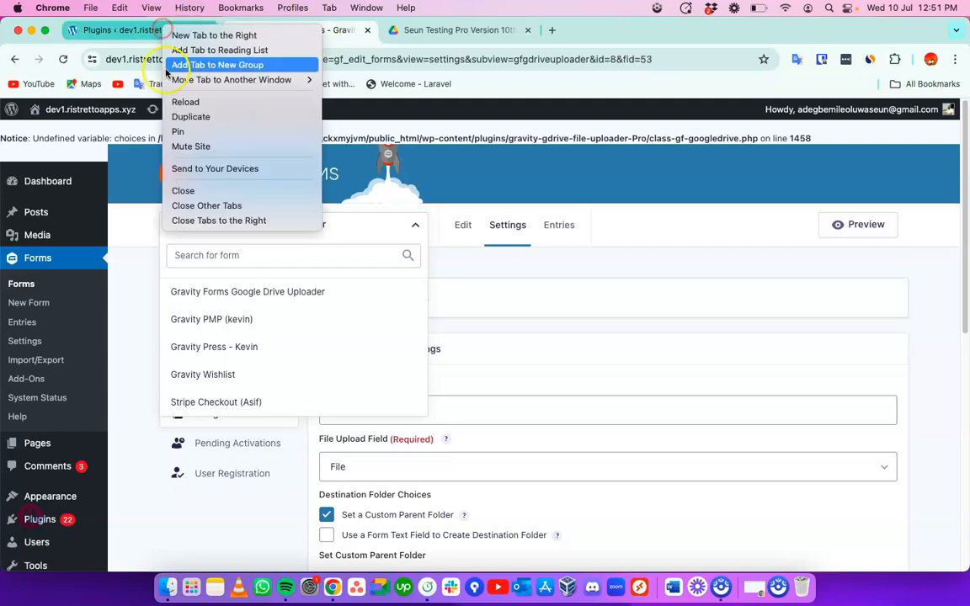
{"action": "left_click", "coordinate": [184, 118]}
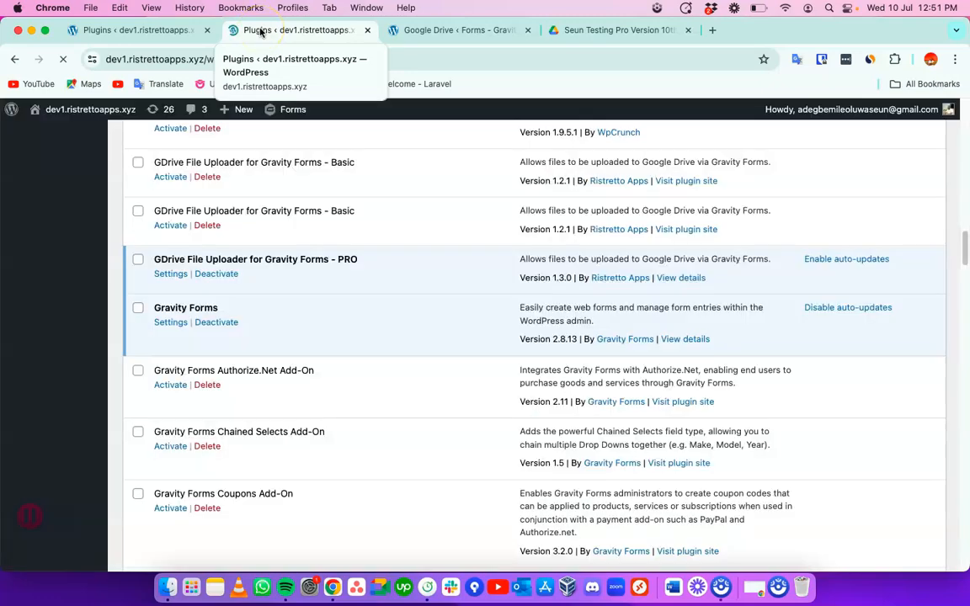
{"action": "mouse_move", "coordinate": [65, 240]}
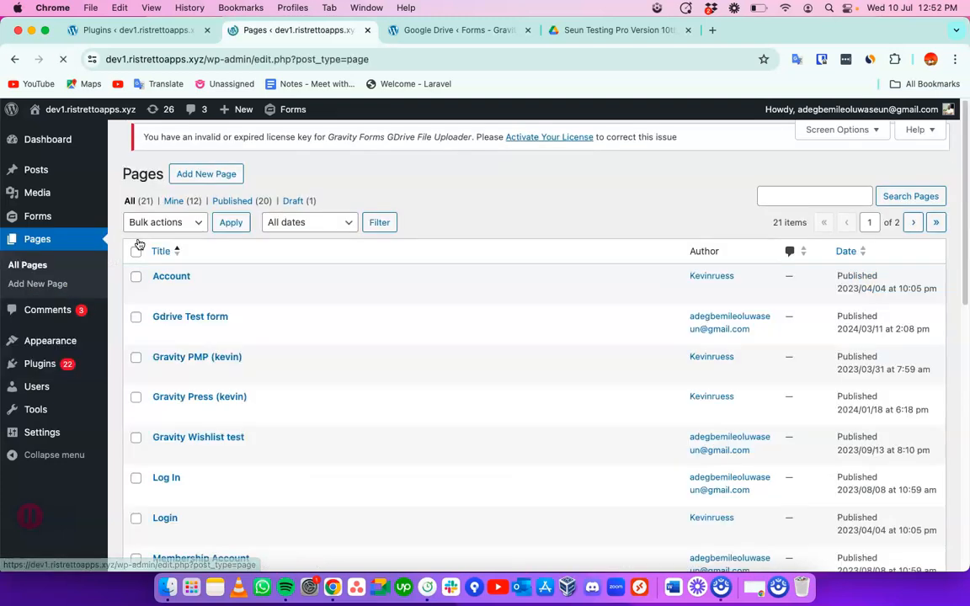
{"action": "scroll", "coordinate": [189, 304], "scroll_direction": "down", "scroll_amount": 2}
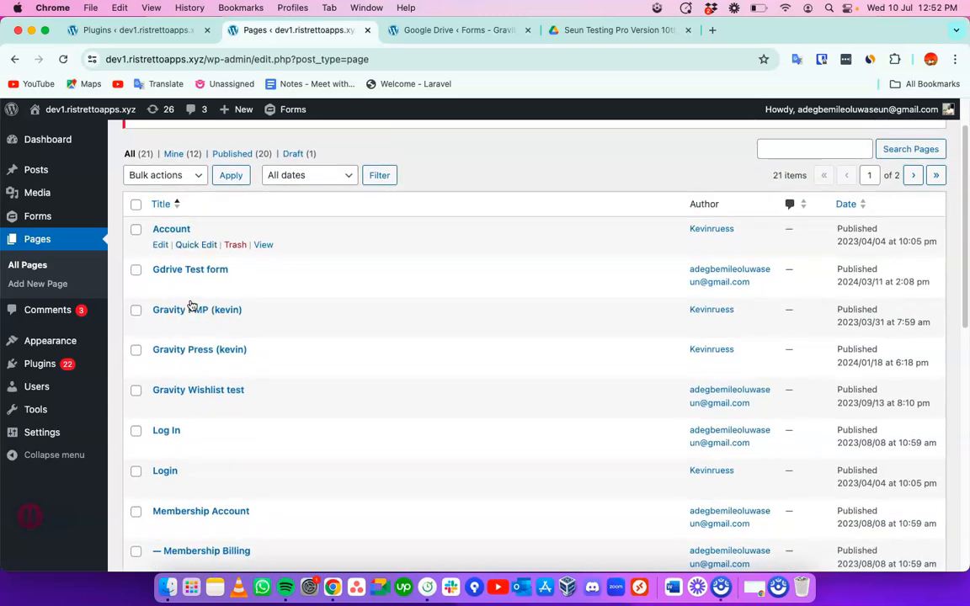
{"action": "scroll", "coordinate": [185, 270], "scroll_direction": "up", "scroll_amount": 1}
{"action": "left_click", "coordinate": [180, 286]}
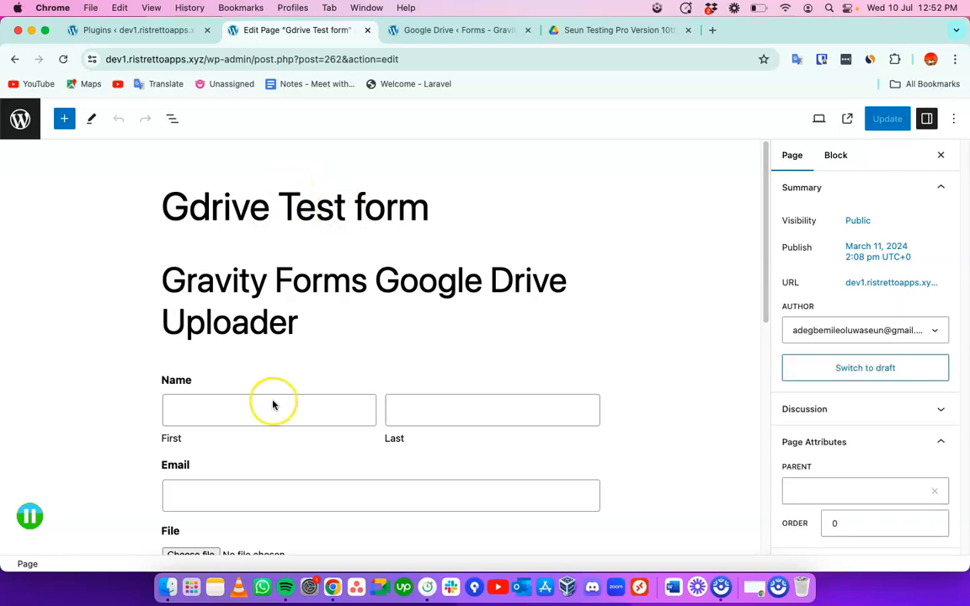
{"action": "scroll", "coordinate": [270, 401], "scroll_direction": "down", "scroll_amount": 2}
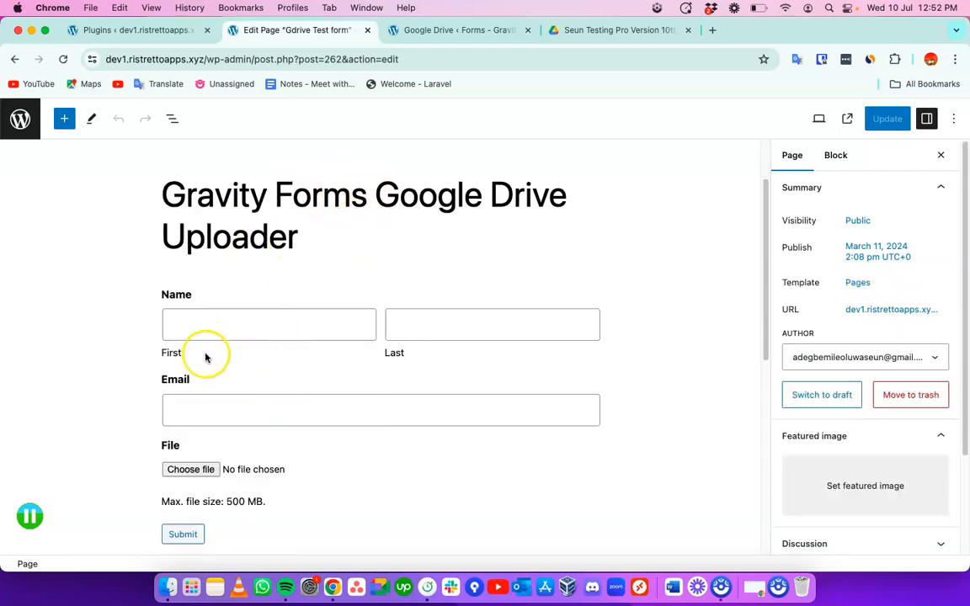
{"action": "scroll", "coordinate": [201, 350], "scroll_direction": "down", "scroll_amount": 3}
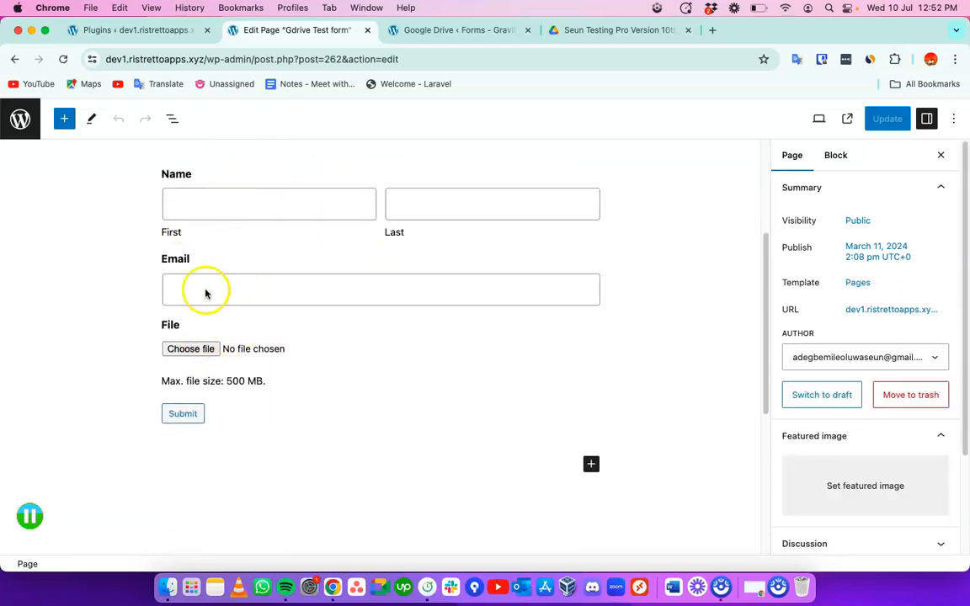
{"action": "scroll", "coordinate": [671, 328], "scroll_direction": "up", "scroll_amount": 5}
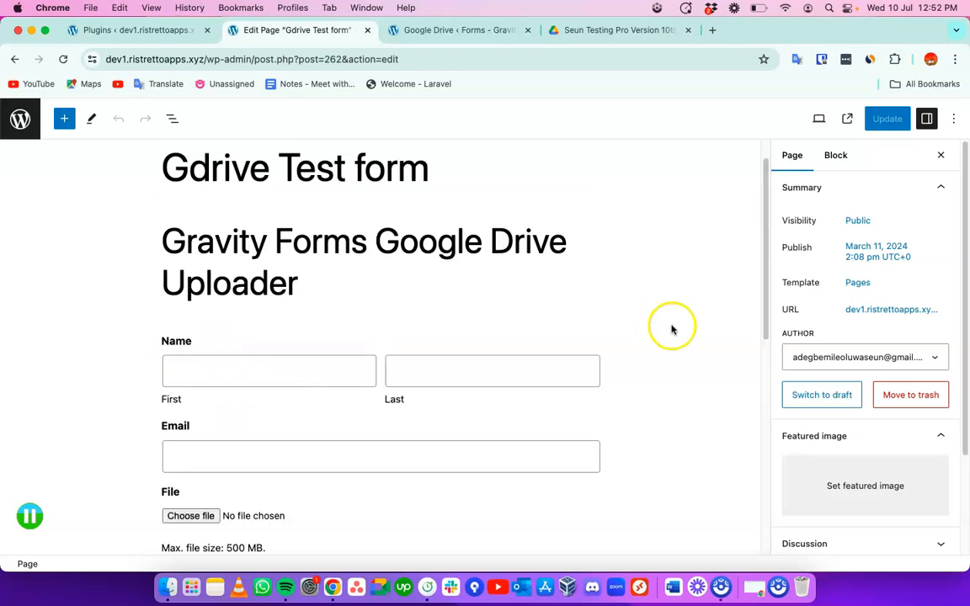
{"action": "left_click", "coordinate": [873, 311]}
{"action": "right_click", "coordinate": [874, 313]}
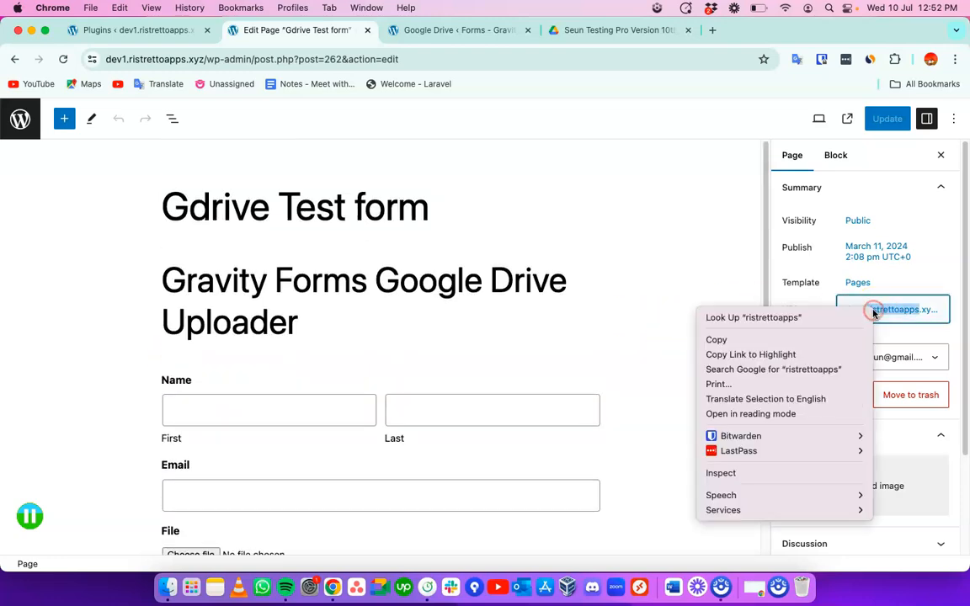
{"action": "left_click", "coordinate": [903, 314]}
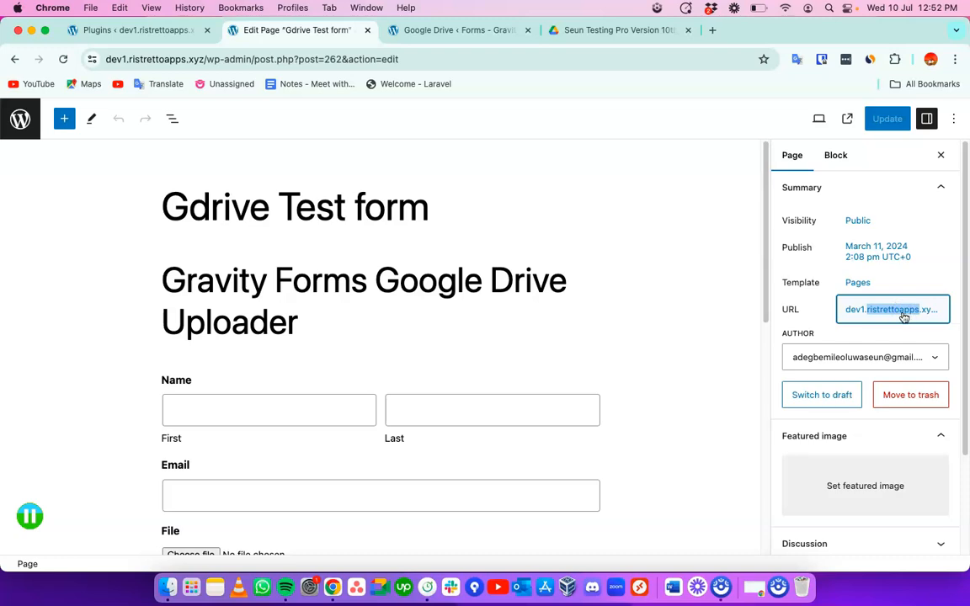
{"action": "key", "text": "super+a"}
{"action": "left_click", "coordinate": [867, 311]}
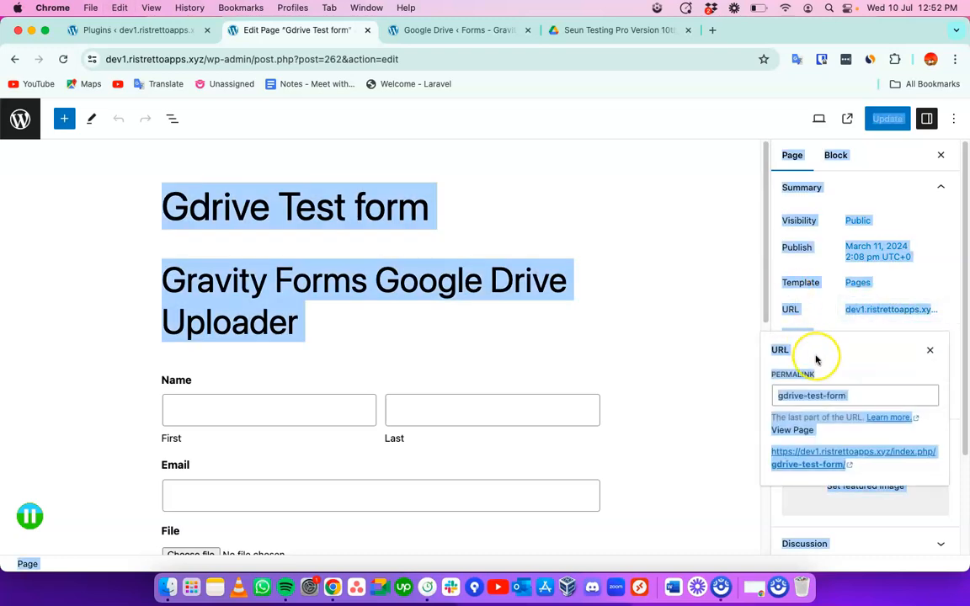
{"action": "left_click", "coordinate": [662, 353]}
{"action": "left_click", "coordinate": [664, 359]}
{"action": "left_click", "coordinate": [663, 359]}
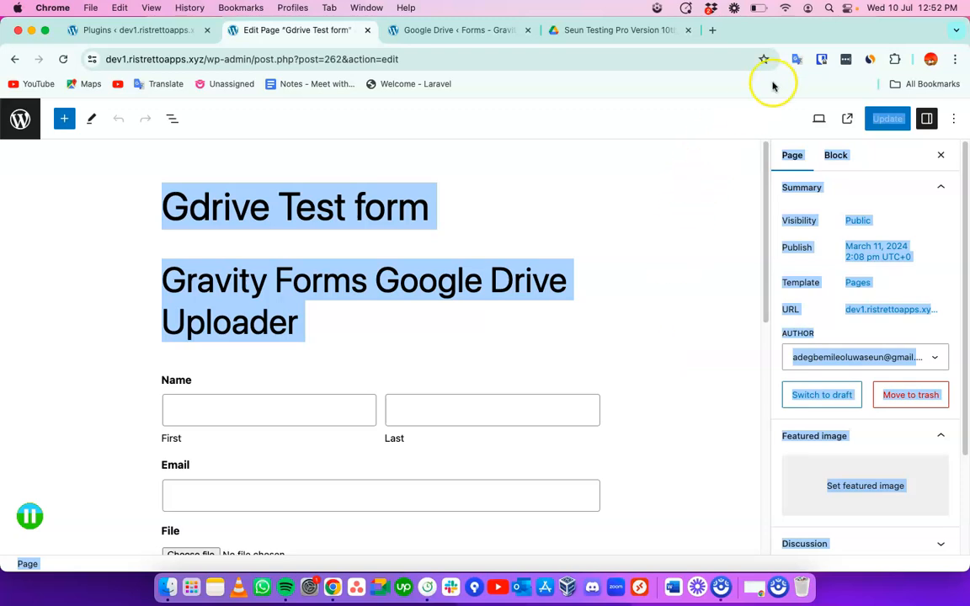
{"action": "left_click", "coordinate": [755, 116]}
{"action": "left_click", "coordinate": [887, 118]}
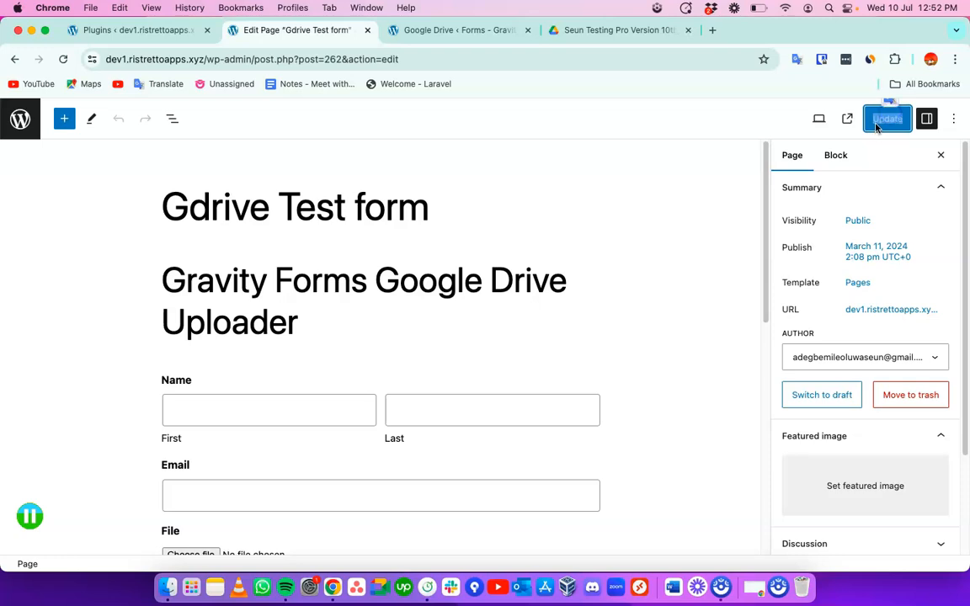
{"action": "left_click", "coordinate": [569, 135]}
{"action": "triple_click", "coordinate": [570, 134]}
{"action": "triple_click", "coordinate": [569, 201]}
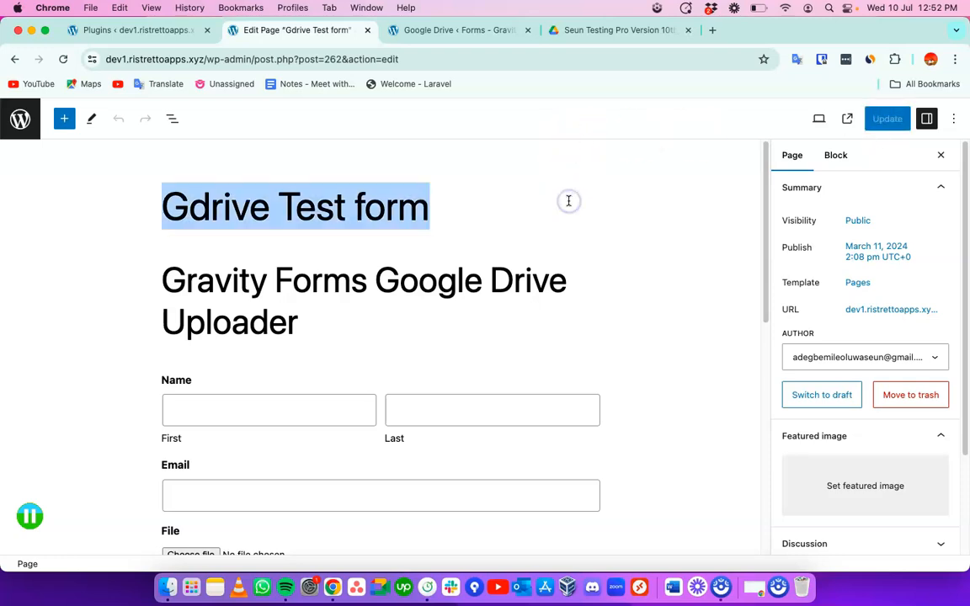
{"action": "left_click", "coordinate": [637, 226]}
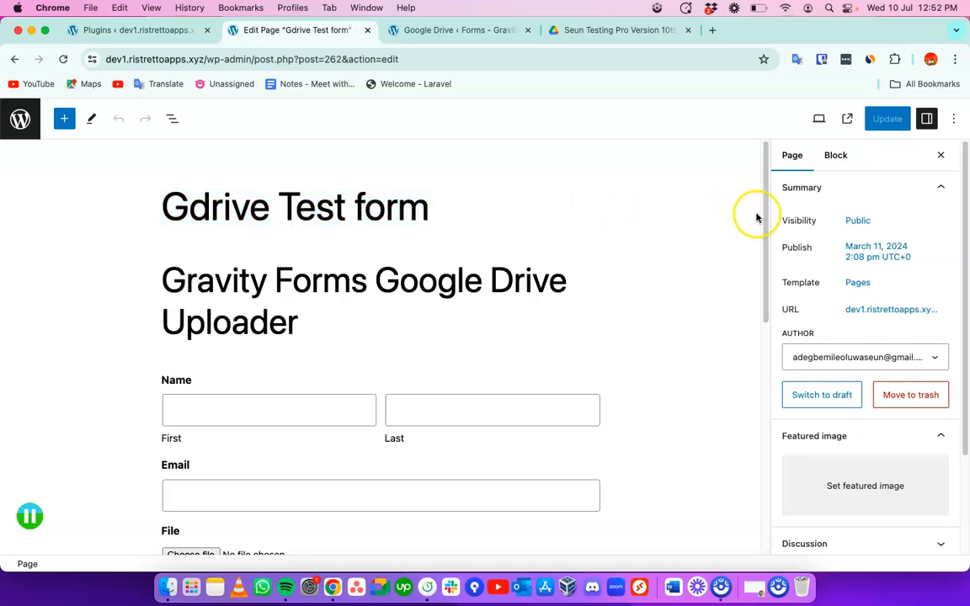
Open the Gdrive Test form page's permalink in an incognito window
{"action": "left_click", "coordinate": [868, 313]}
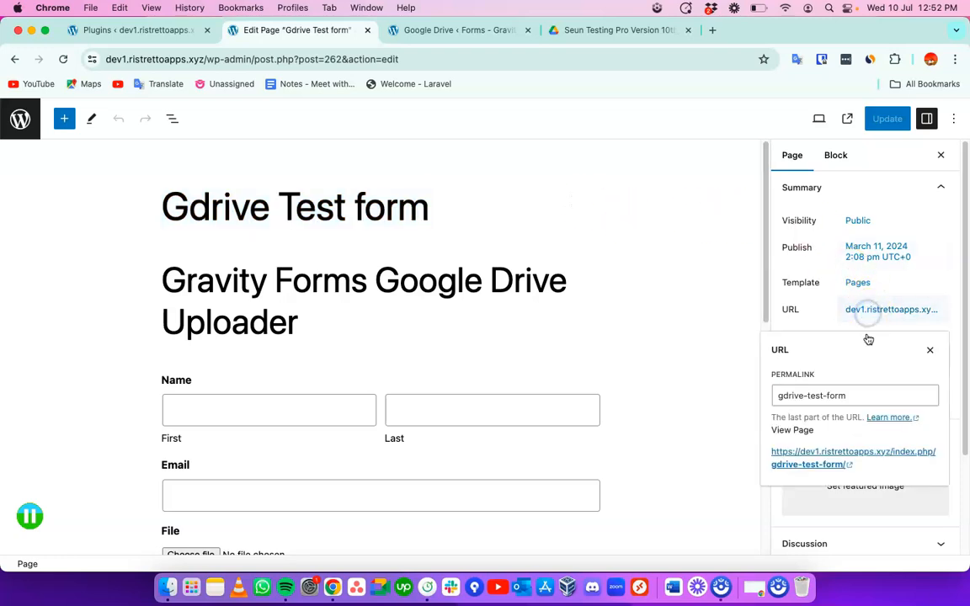
{"action": "right_click", "coordinate": [806, 458]}
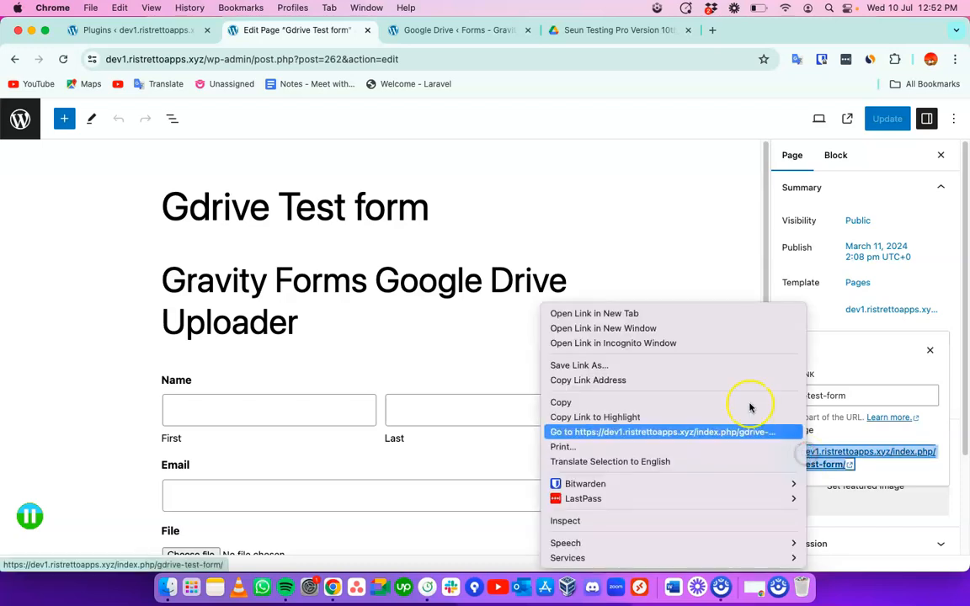
{"action": "left_click", "coordinate": [664, 344]}
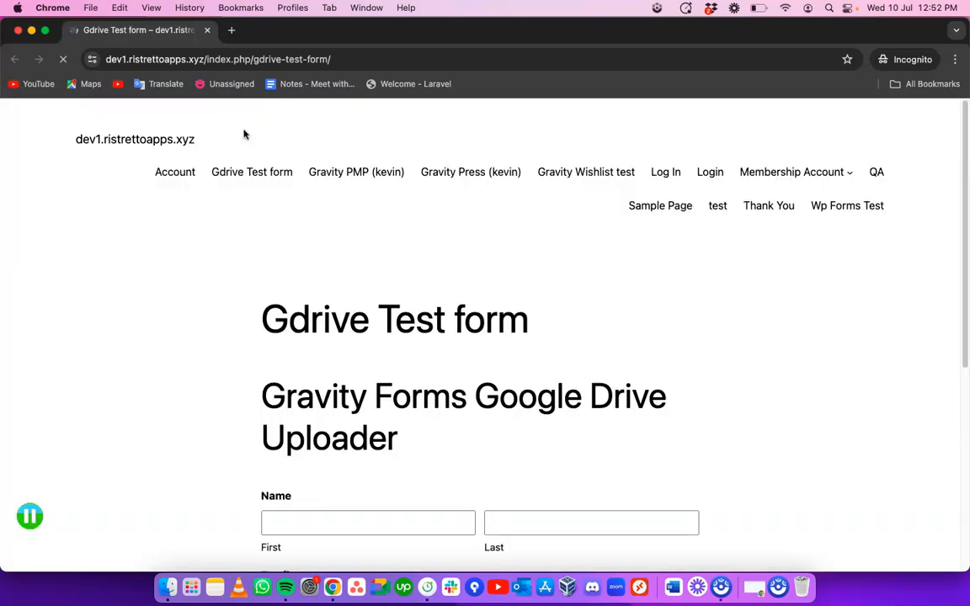
Fill in the form with the first name Test, a last name and a test e-mail address
{"action": "scroll", "coordinate": [437, 404], "scroll_direction": "down", "scroll_amount": 5}
{"action": "left_click", "coordinate": [360, 290]}
{"action": "type", "text": "Test"}
{"action": "key", "text": "Tab"}
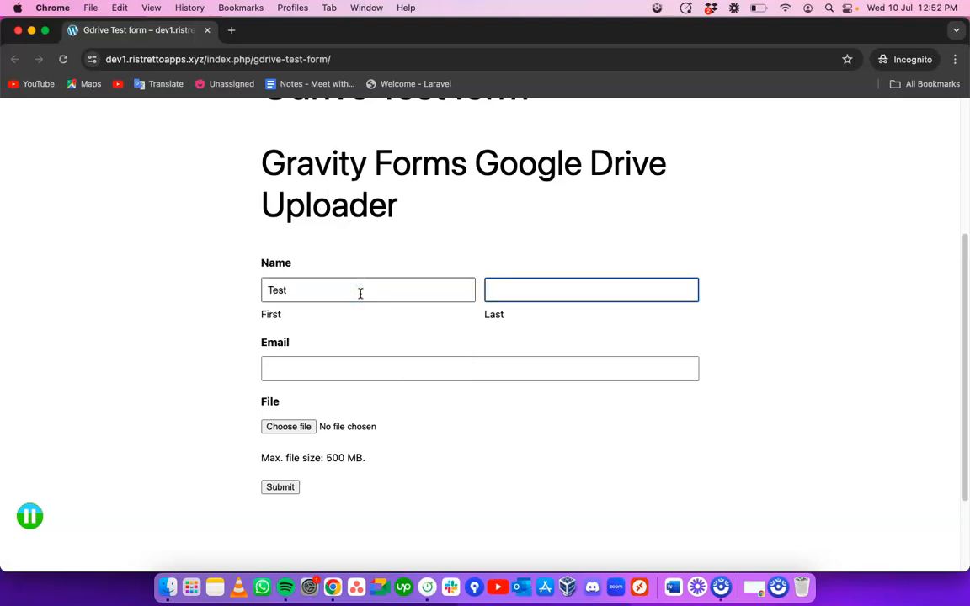
{"action": "key", "text": "Tab"}
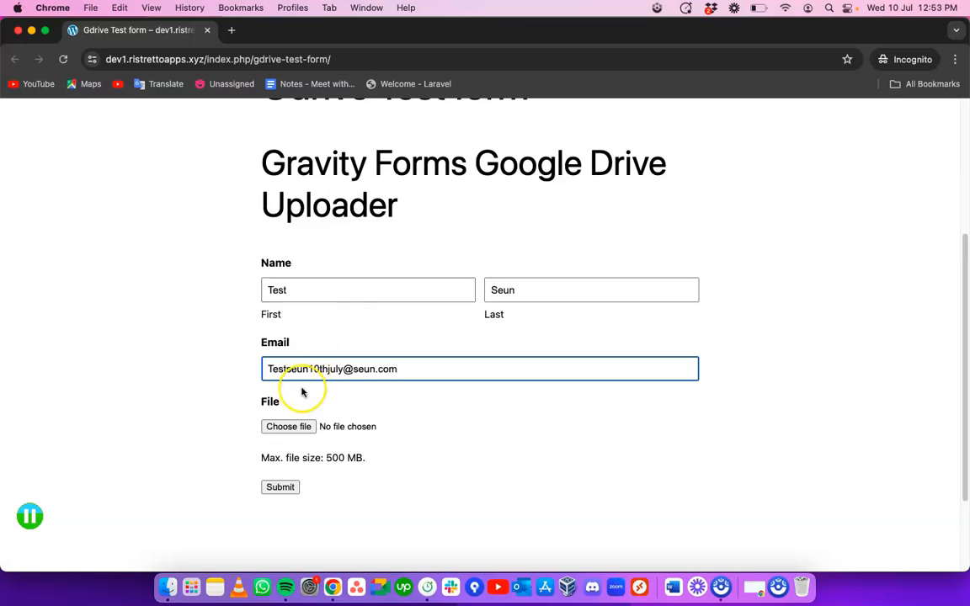
Attach the file Screenshot 2024-07-10 at 10.36.06 AM from the Desktop and submit the form
{"action": "left_click", "coordinate": [278, 425]}
{"action": "left_click", "coordinate": [304, 426]}
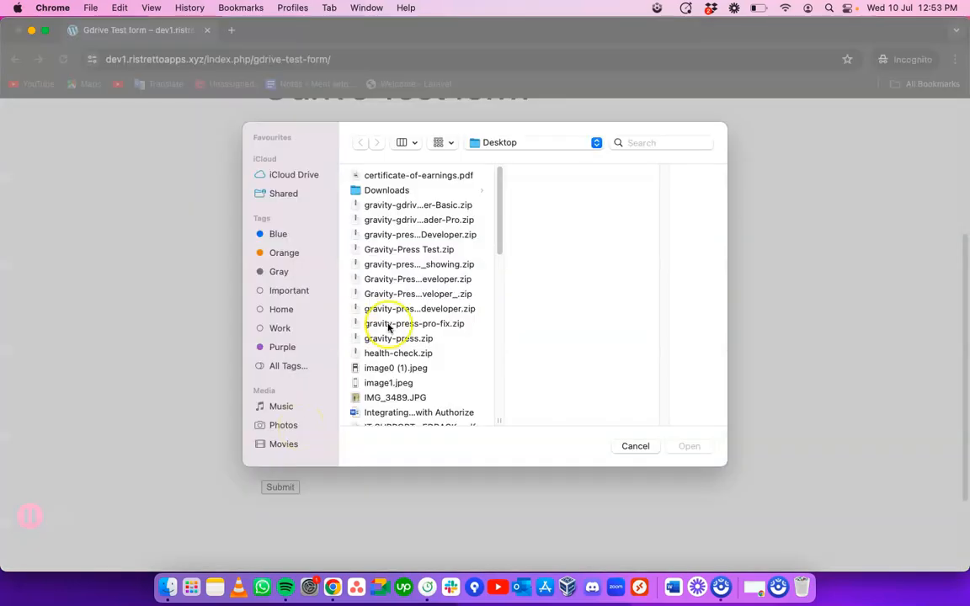
{"action": "scroll", "coordinate": [391, 326], "scroll_direction": "down", "scroll_amount": 10}
{"action": "double_click", "coordinate": [398, 354]}
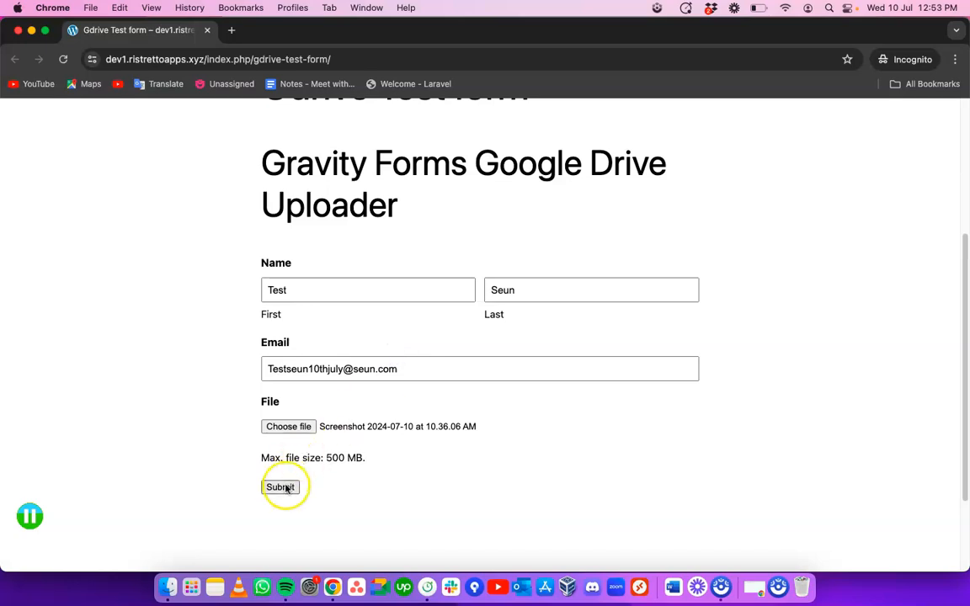
{"action": "left_click", "coordinate": [287, 488]}
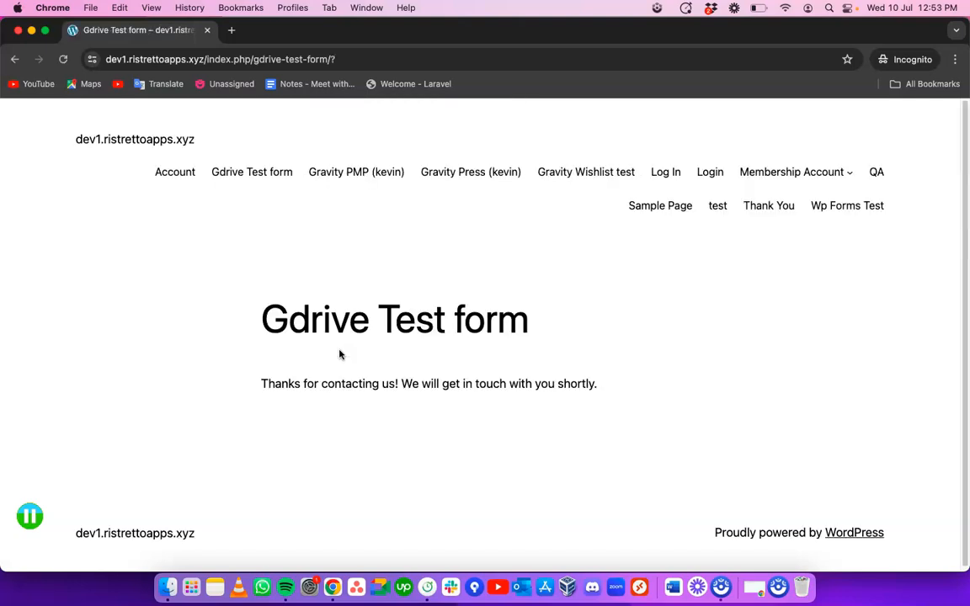
Minimize the incognito window and switch to Google Drive to check the "Testing Pro Version 10th July" folder for the uploaded file
{"action": "left_click_drag", "start_coordinate": [597, 390], "coordinate": [168, 391]}
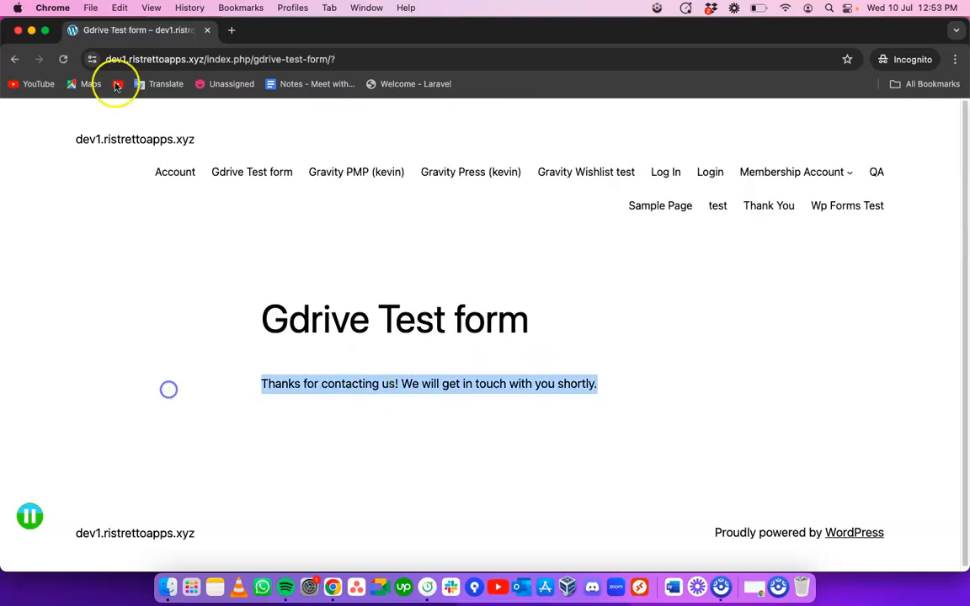
{"action": "left_click", "coordinate": [31, 29]}
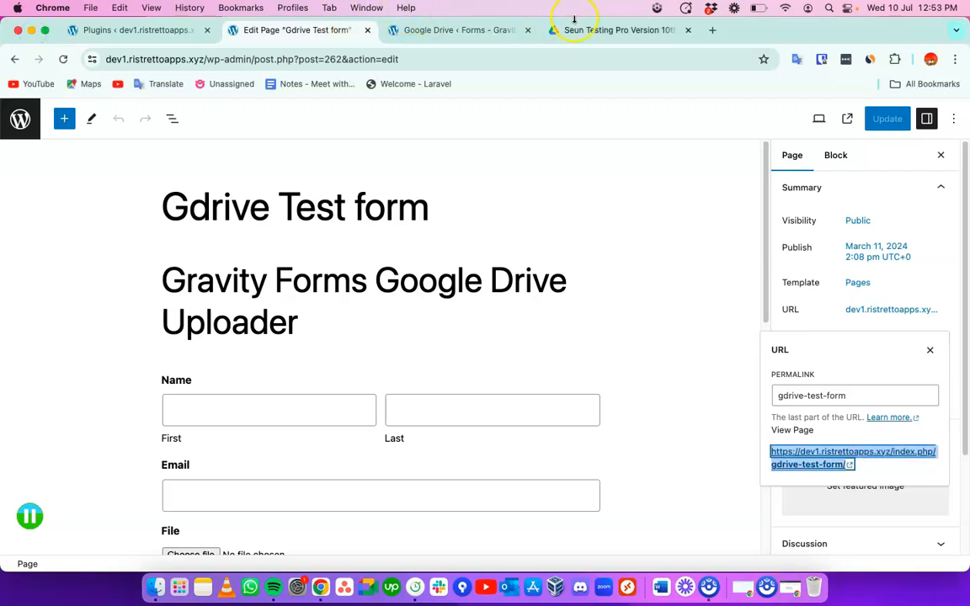
{"action": "left_click", "coordinate": [575, 25]}
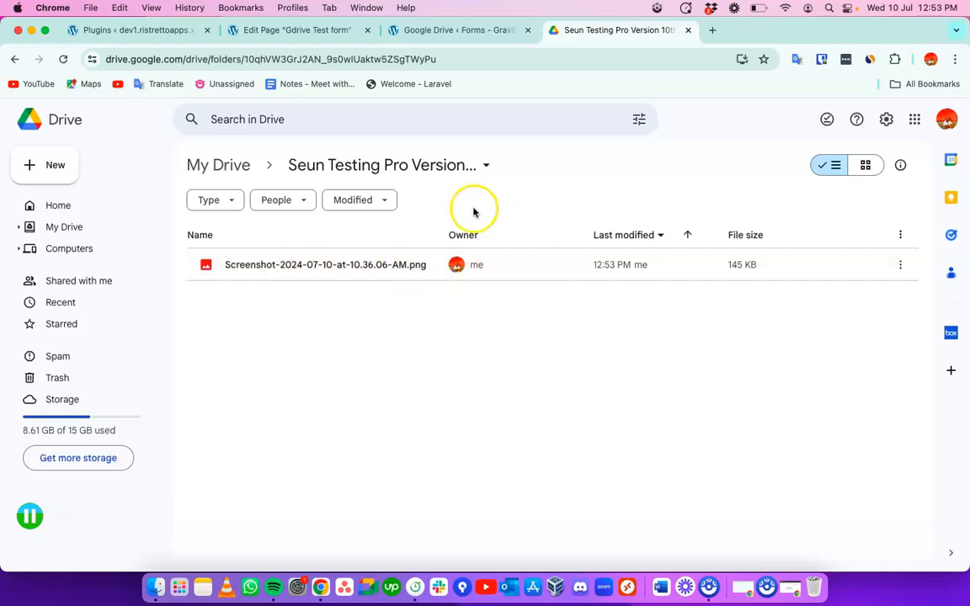
{"action": "left_click", "coordinate": [379, 168]}
{"action": "left_click", "coordinate": [614, 180]}
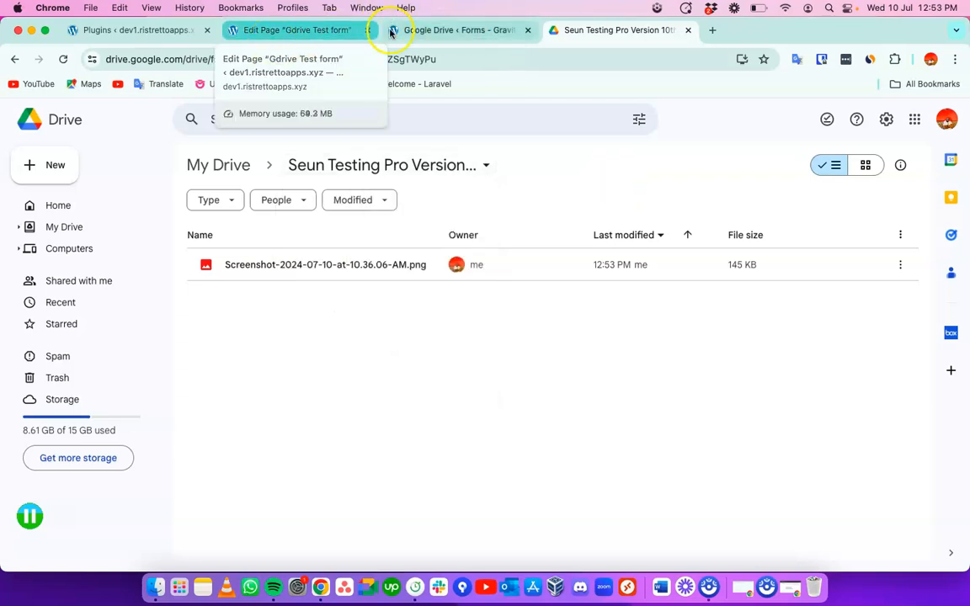
Return to WordPress, leave the page editor and open the Gravity Forms Google Drive Uploader form from the forms list for editing
{"action": "left_click", "coordinate": [277, 31]}
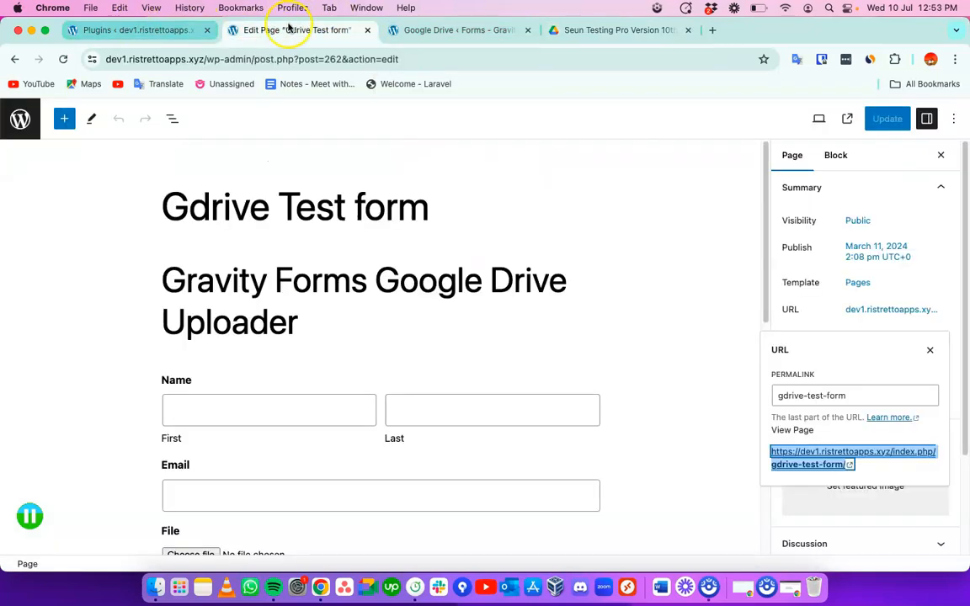
{"action": "left_click", "coordinate": [30, 122]}
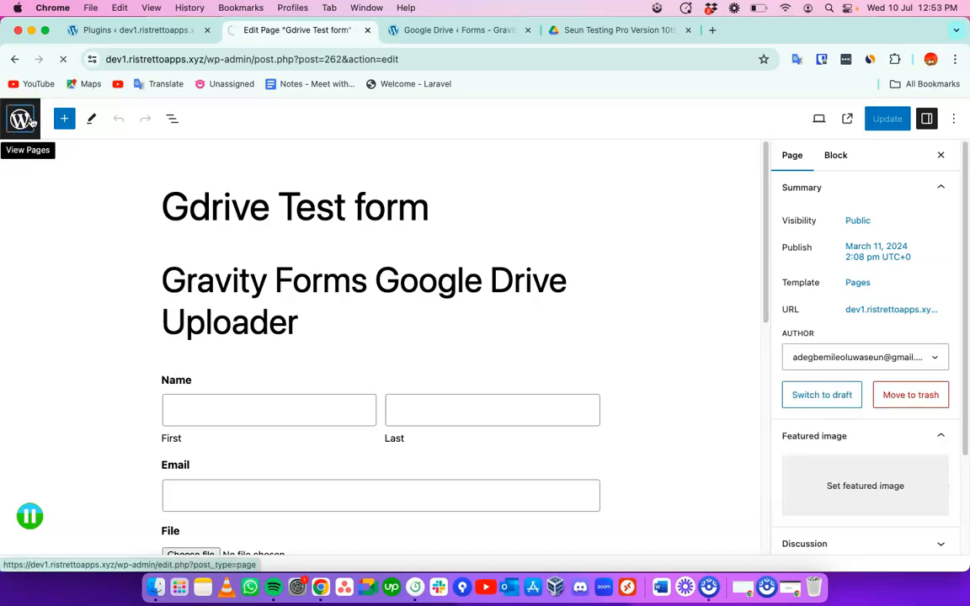
{"action": "left_click", "coordinate": [461, 34]}
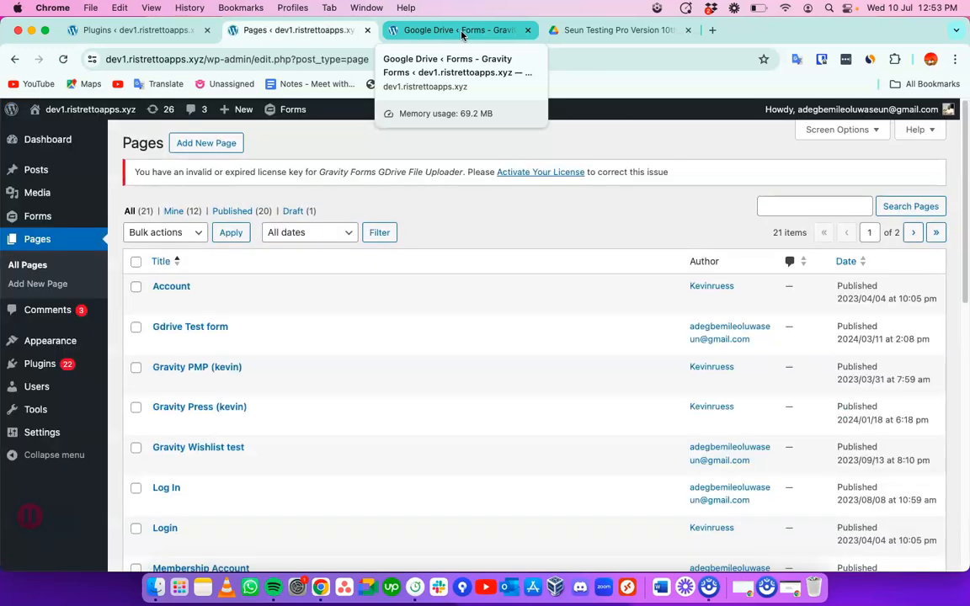
{"action": "mouse_move", "coordinate": [43, 216]}
{"action": "left_click", "coordinate": [184, 219]}
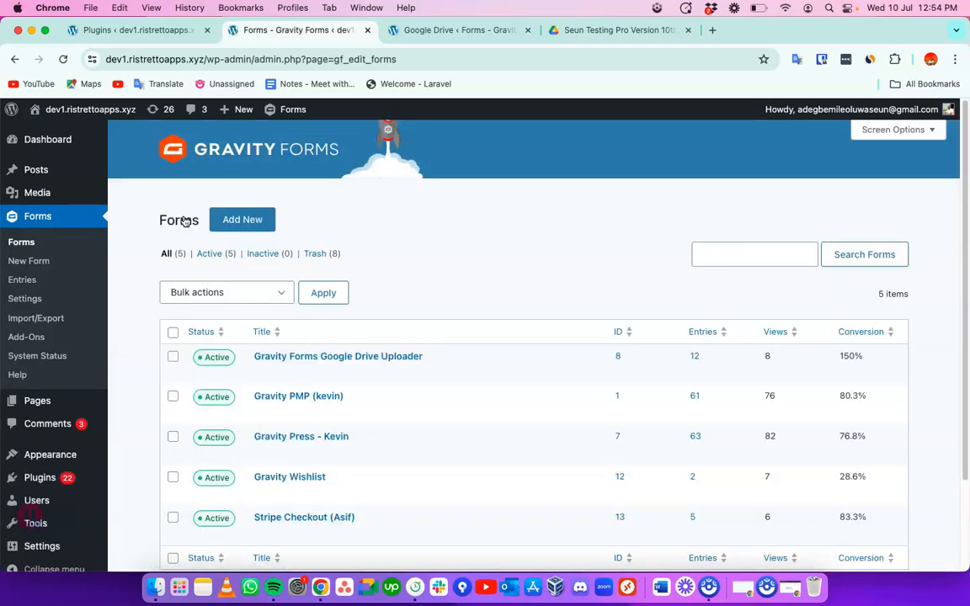
{"action": "scroll", "coordinate": [442, 298], "scroll_direction": "down", "scroll_amount": 3}
{"action": "left_click", "coordinate": [321, 245]}
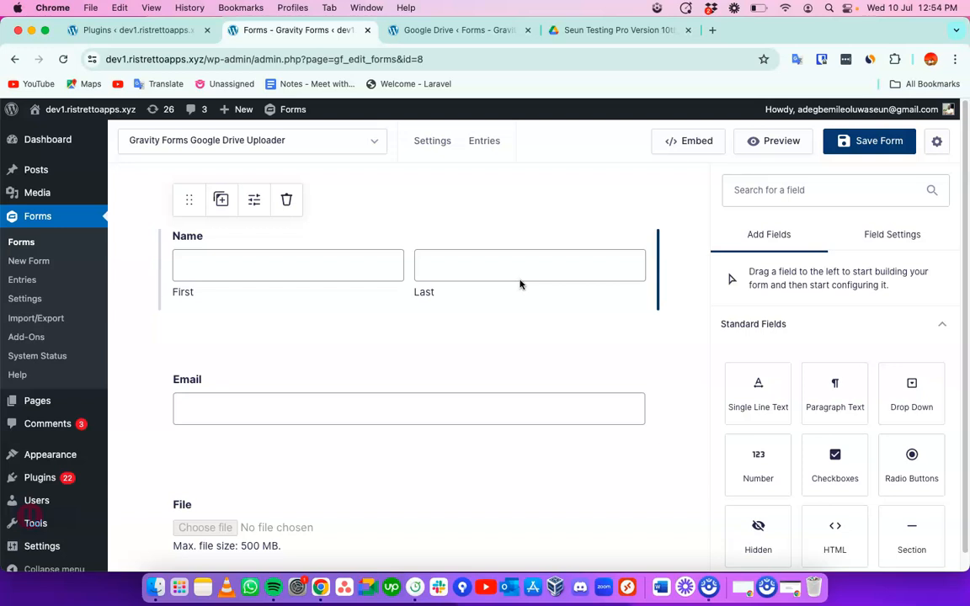
Open the Google Drive feed of the Gravity Forms Google Drive Uploader form for editing
{"action": "mouse_move", "coordinate": [430, 143]}
{"action": "left_click", "coordinate": [466, 312]}
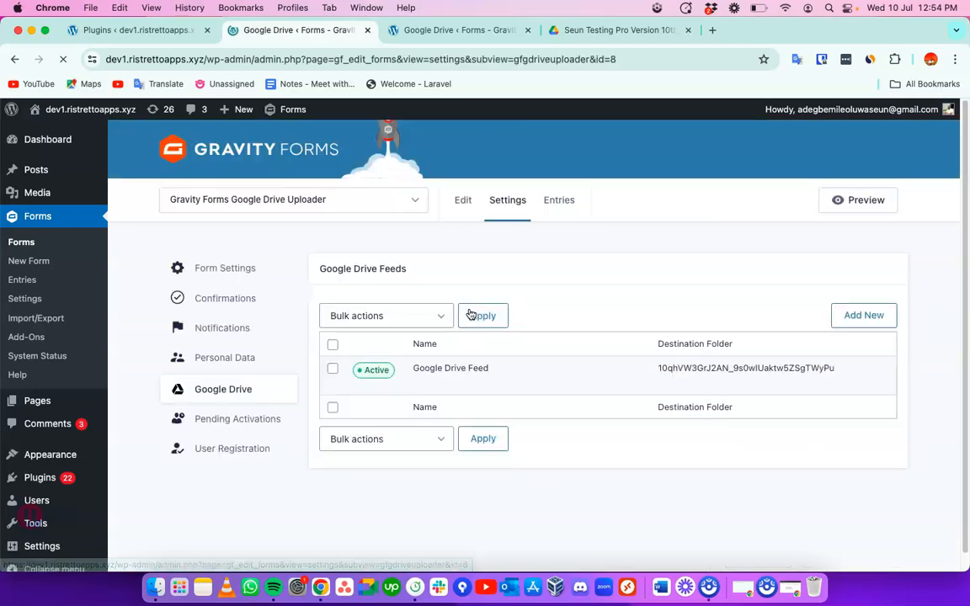
{"action": "mouse_move", "coordinate": [424, 386]}
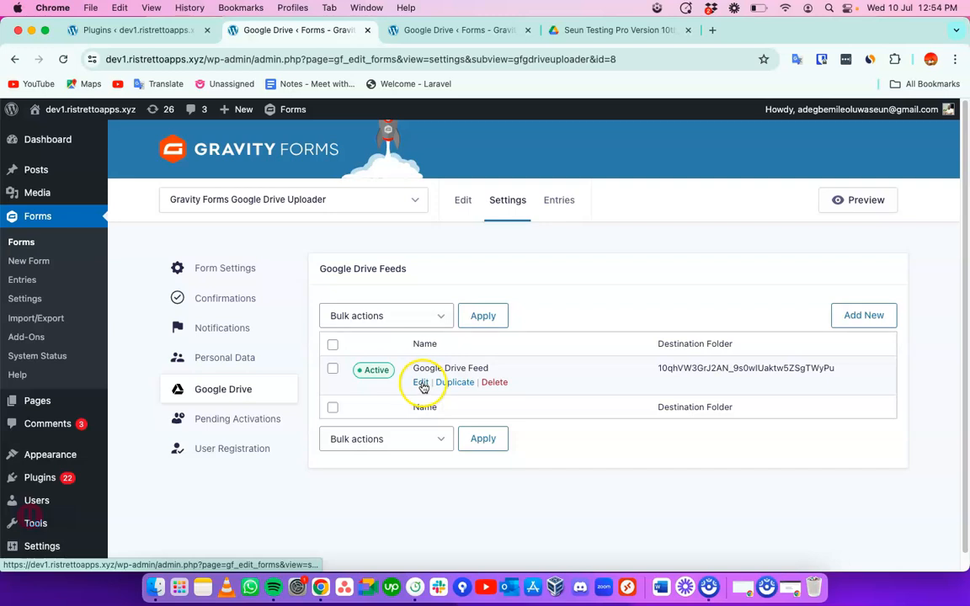
{"action": "left_click", "coordinate": [421, 384]}
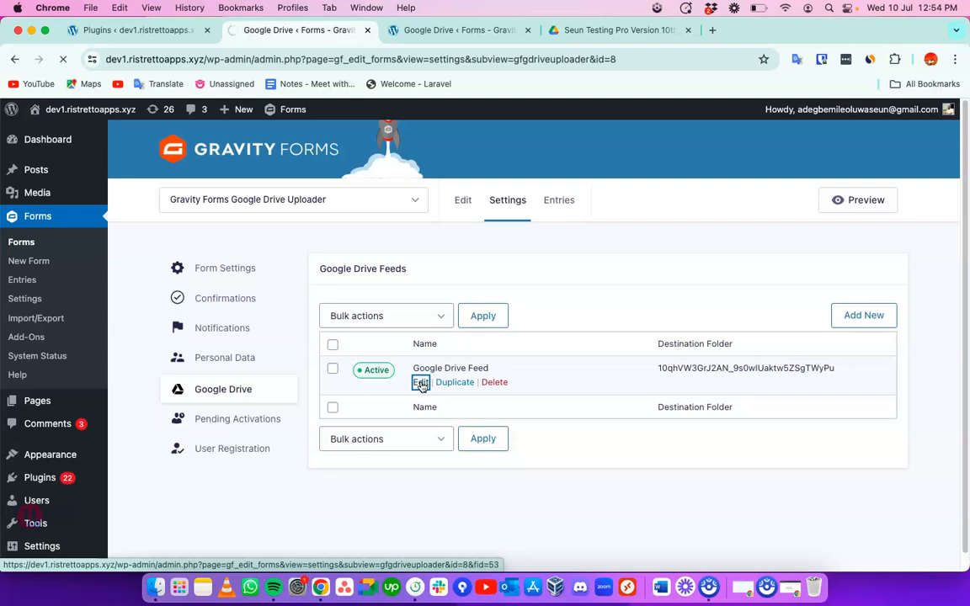
Examine the page notice, the feed's destination folder settings and the choices offered for the child folder text field
{"action": "scroll", "coordinate": [423, 387], "scroll_direction": "down", "scroll_amount": 1}
{"action": "scroll", "coordinate": [423, 387], "scroll_direction": "up", "scroll_amount": 1}
{"action": "left_click_drag", "start_coordinate": [813, 138], "coordinate": [11, 133]}
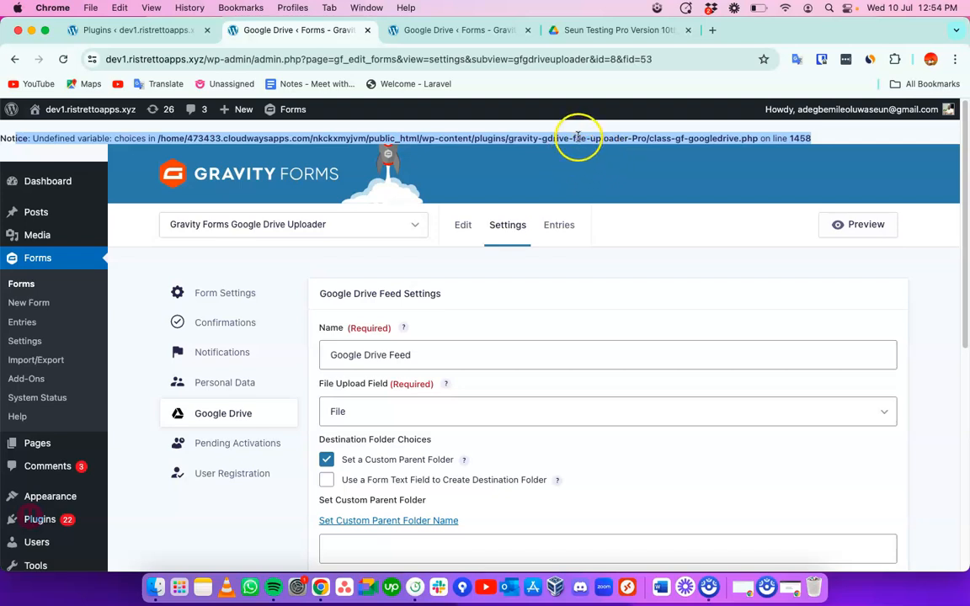
{"action": "scroll", "coordinate": [604, 255], "scroll_direction": "down", "scroll_amount": 3}
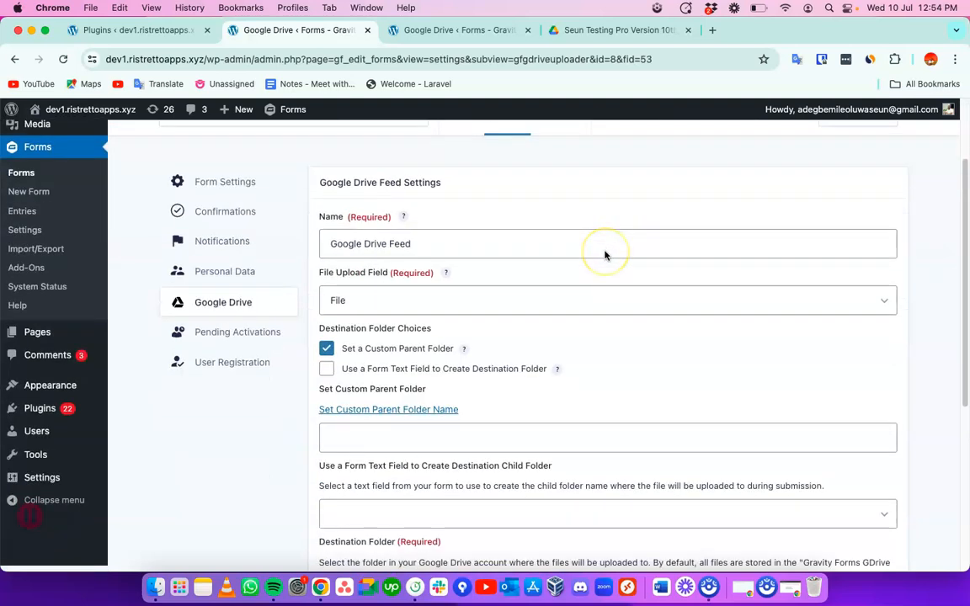
{"action": "scroll", "coordinate": [604, 255], "scroll_direction": "down", "scroll_amount": 2}
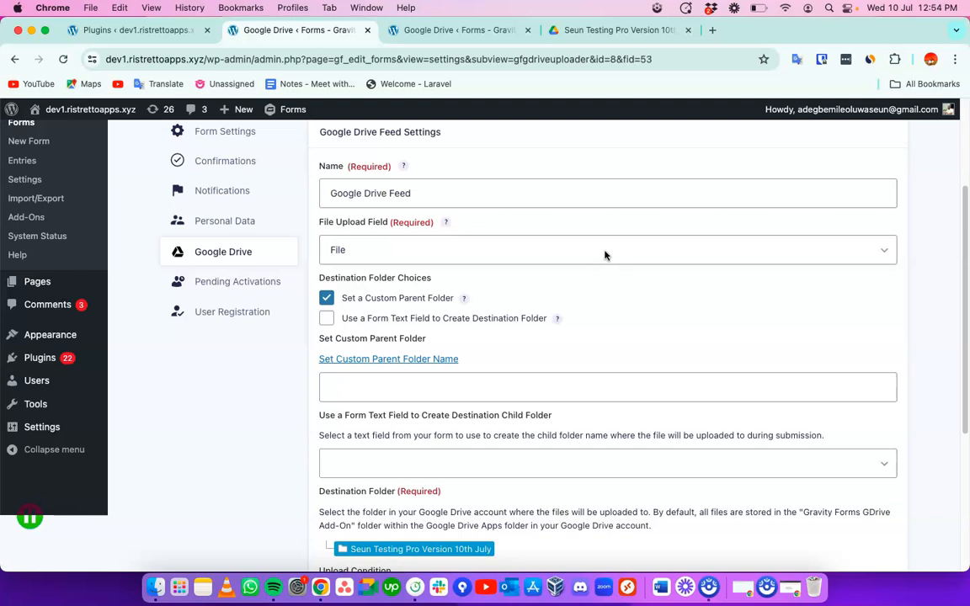
{"action": "scroll", "coordinate": [605, 255], "scroll_direction": "down", "scroll_amount": 2}
{"action": "scroll", "coordinate": [605, 255], "scroll_direction": "up", "scroll_amount": 1}
{"action": "left_click", "coordinate": [384, 381]}
{"action": "scroll", "coordinate": [454, 371], "scroll_direction": "down", "scroll_amount": 2}
{"action": "left_click", "coordinate": [370, 383]}
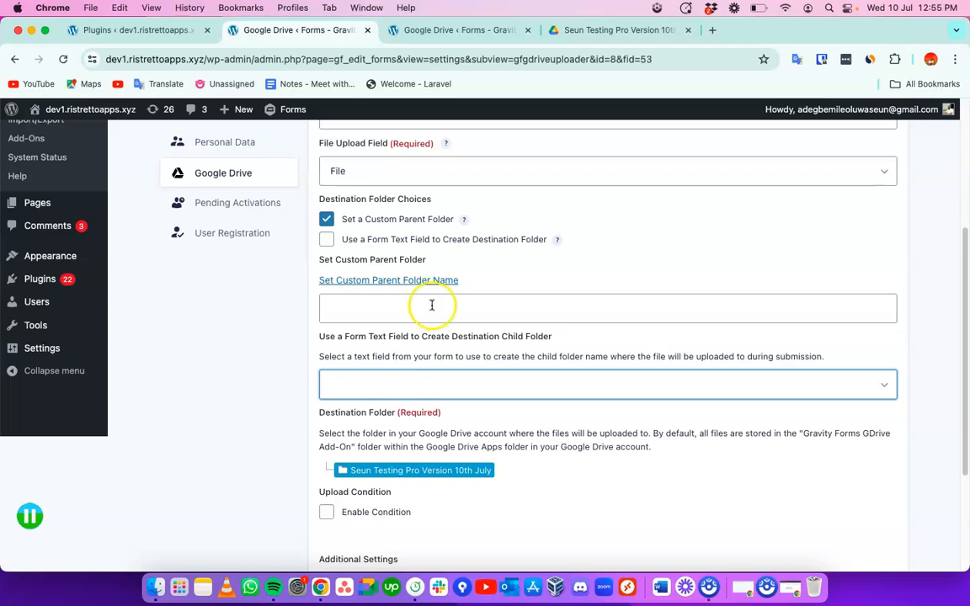
Return to the form editor in the other browser tab and add a Single Line Text field between the Name and Email fields
{"action": "left_click", "coordinate": [437, 31]}
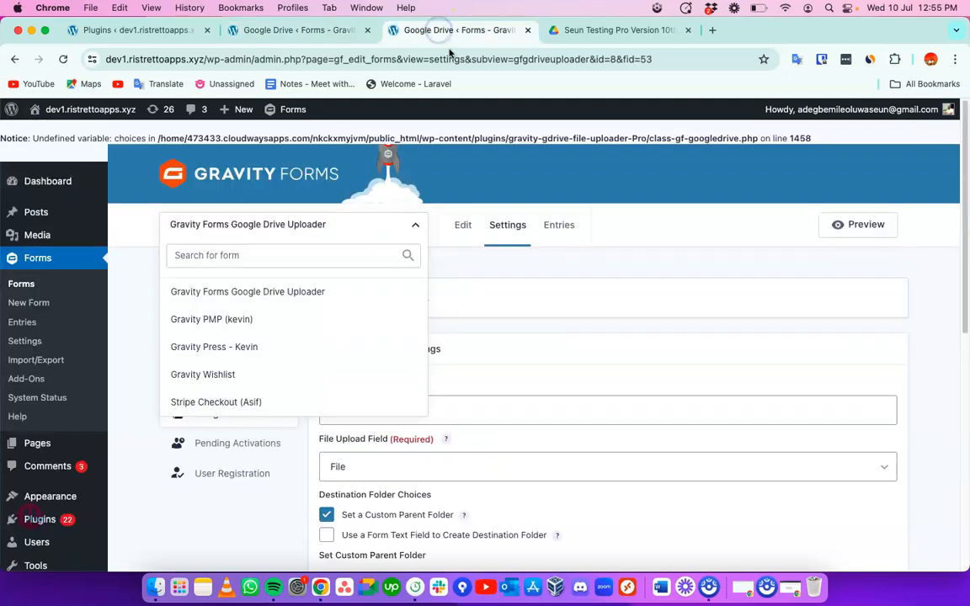
{"action": "left_click", "coordinate": [465, 226]}
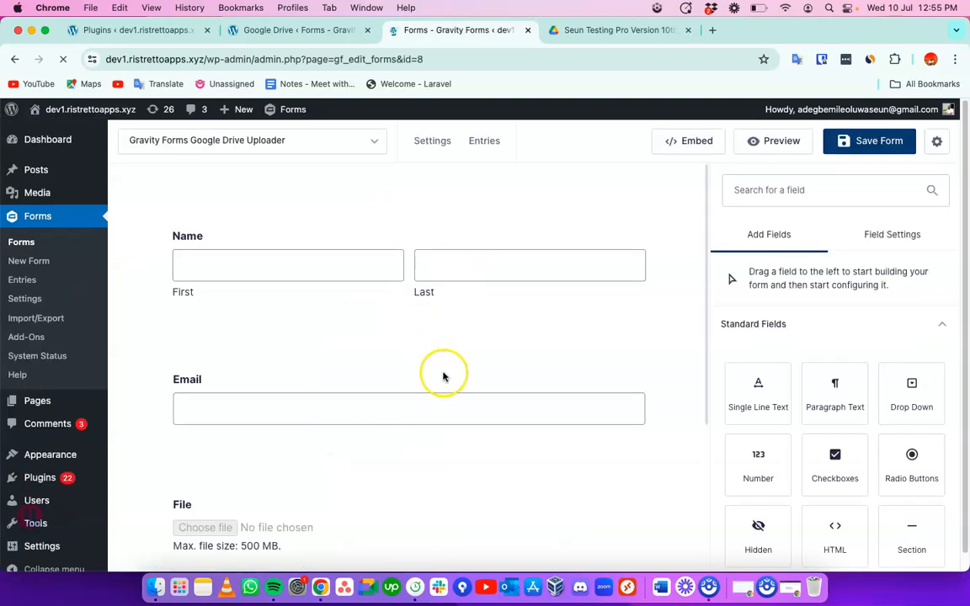
{"action": "left_click", "coordinate": [493, 273]}
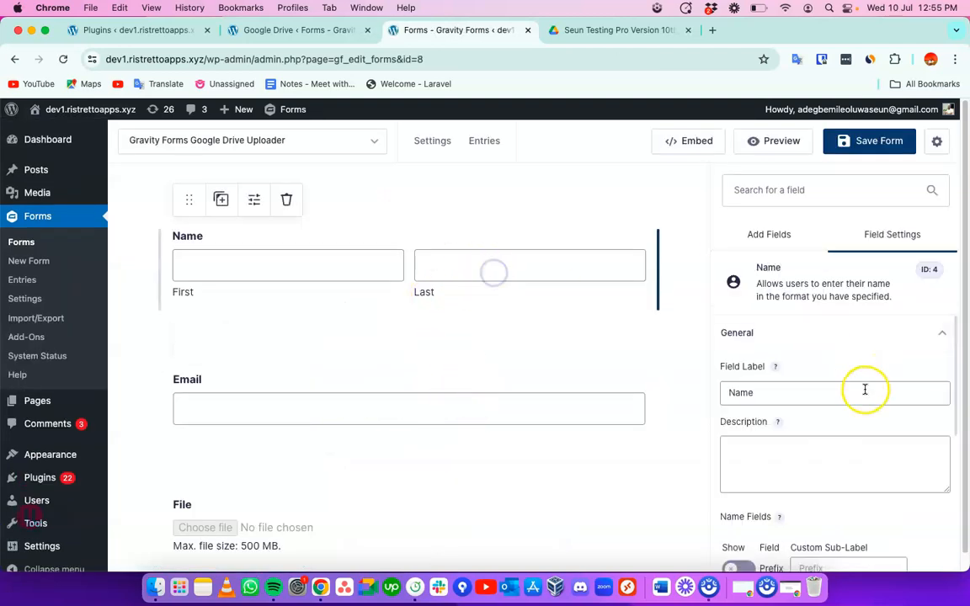
{"action": "left_click", "coordinate": [777, 239]}
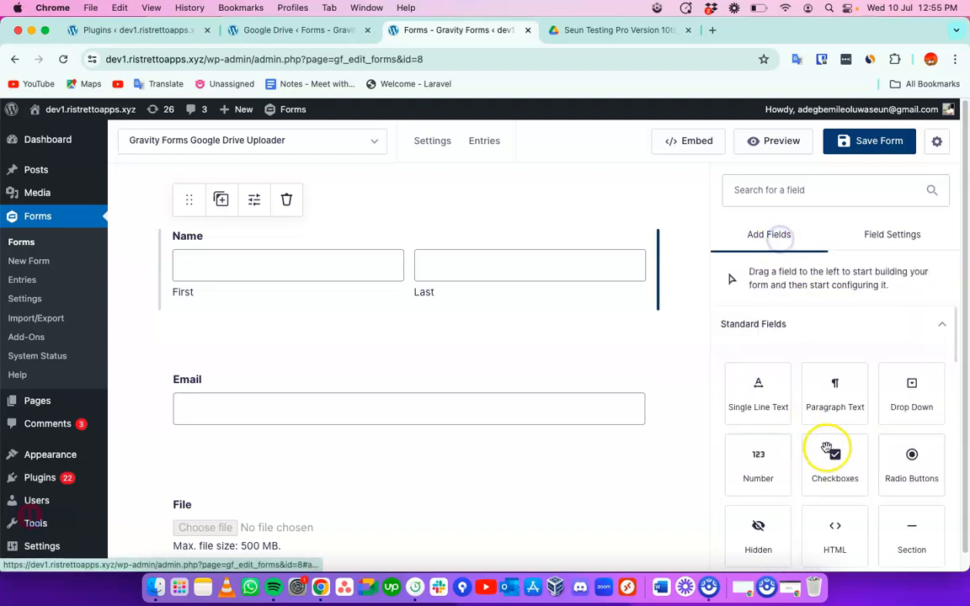
{"action": "left_click_drag", "start_coordinate": [774, 399], "coordinate": [533, 351]}
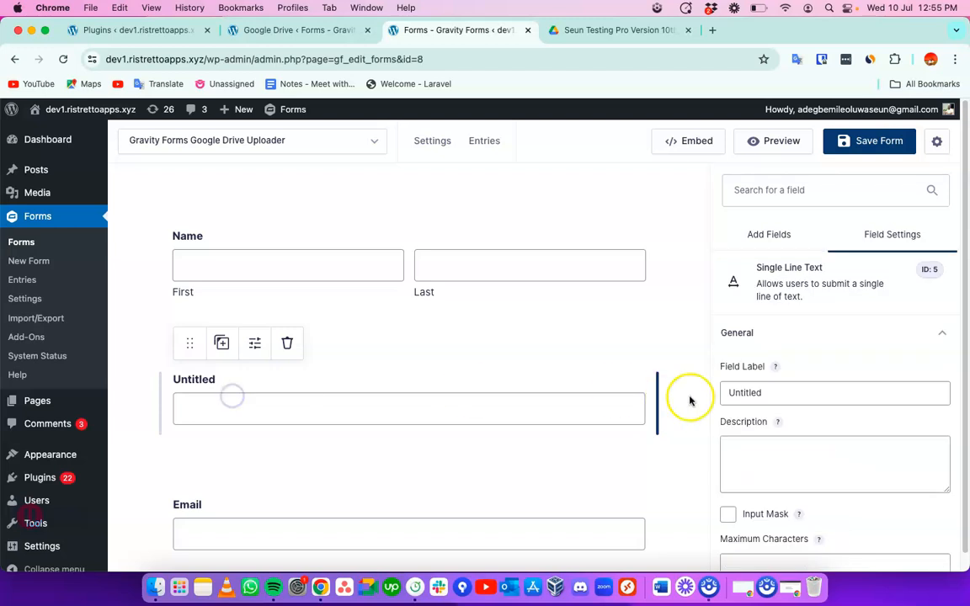
Label the new text field GDRIVE FILE UPLOAD CHILD FOLDER and save the form
{"action": "double_click", "coordinate": [792, 398]}
{"action": "type", "text": "GDRIVE FILE UPLOAD CHILD FOLDER"}
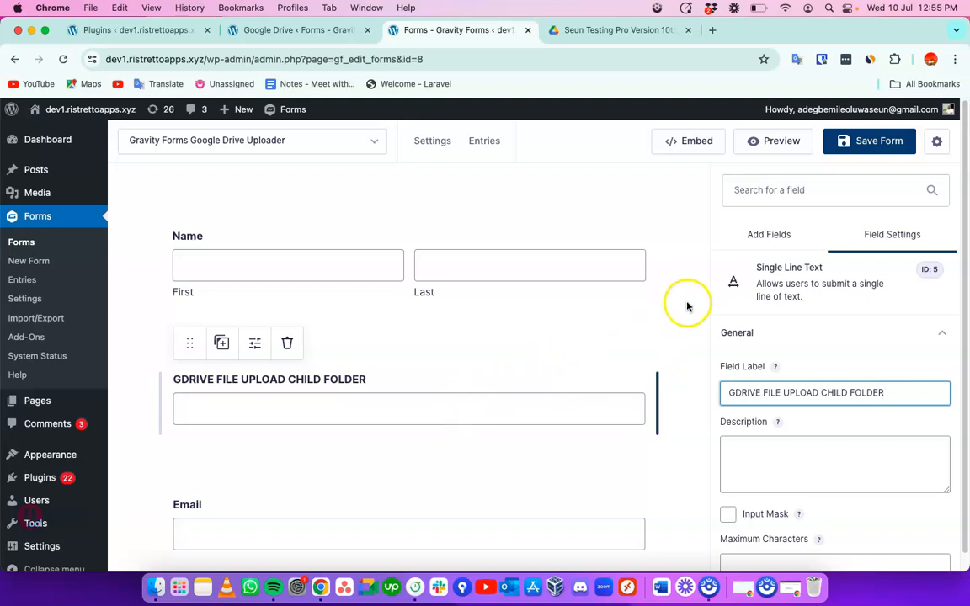
{"action": "left_click", "coordinate": [852, 141]}
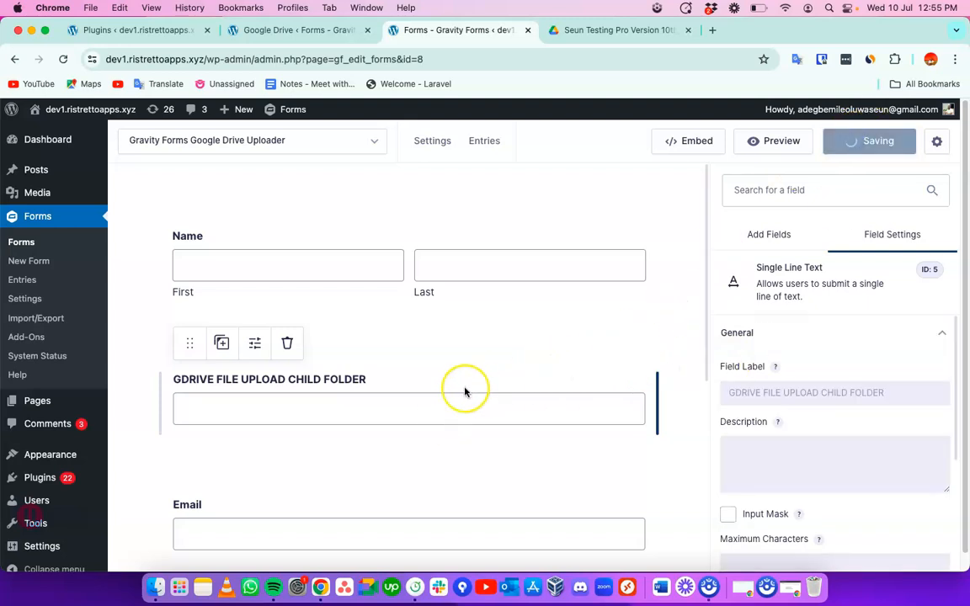
{"action": "scroll", "coordinate": [464, 391], "scroll_direction": "down", "scroll_amount": 2}
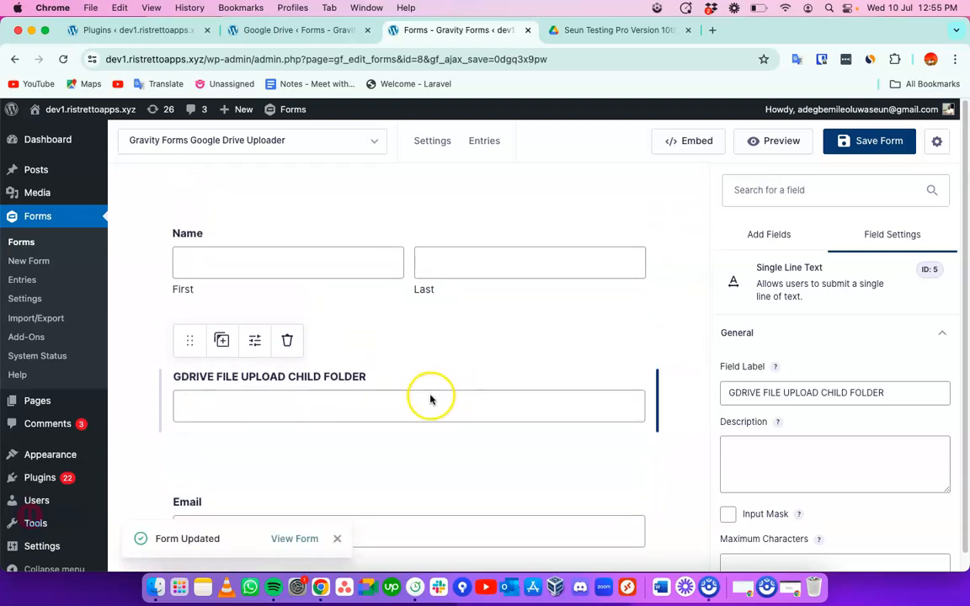
{"action": "left_click_drag", "start_coordinate": [380, 376], "coordinate": [178, 372]}
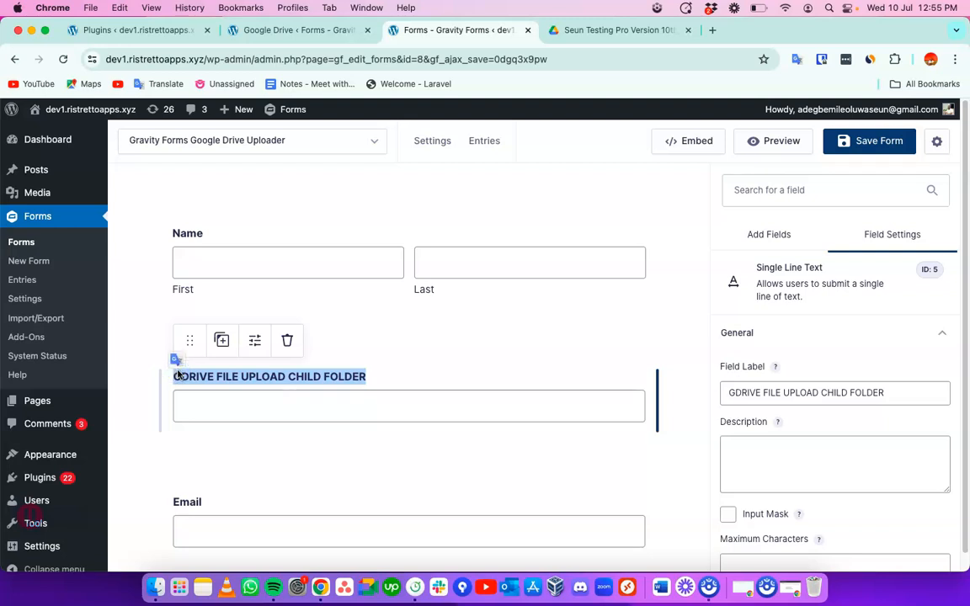
{"action": "left_click", "coordinate": [376, 430]}
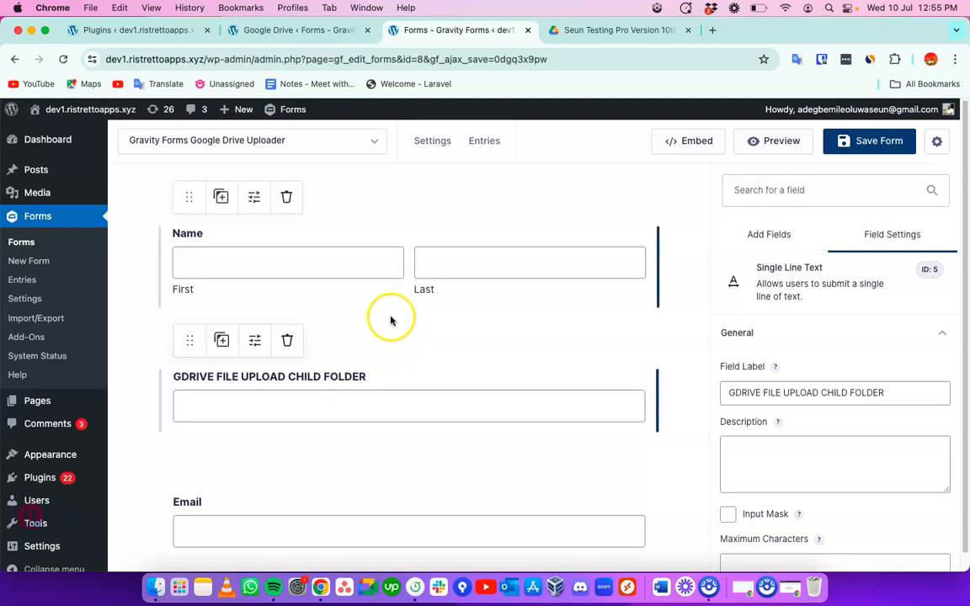
Go to the form's Google Drive settings and open Google Drive Feed for editing
{"action": "mouse_move", "coordinate": [434, 146]}
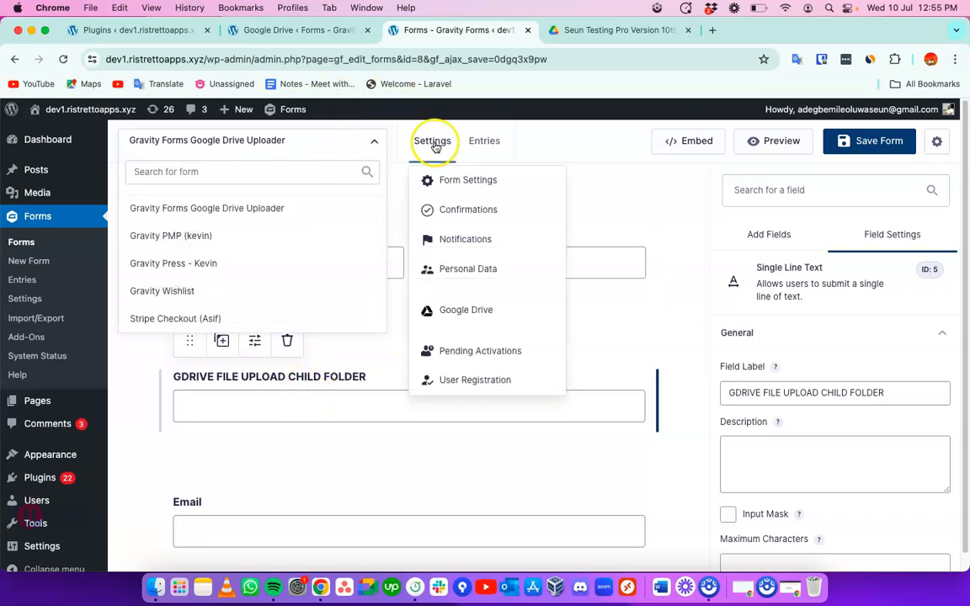
{"action": "left_click", "coordinate": [452, 313]}
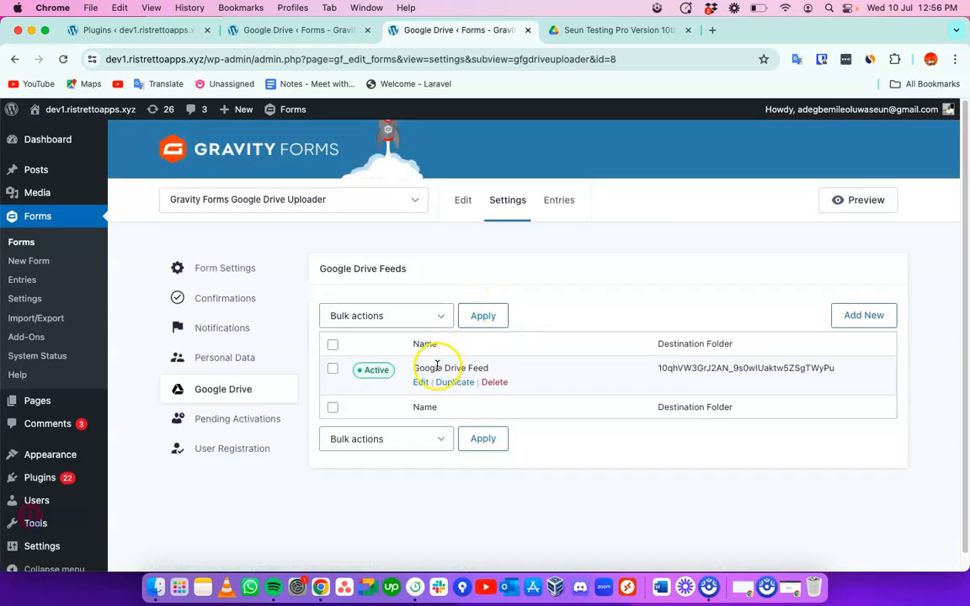
{"action": "left_click", "coordinate": [421, 383]}
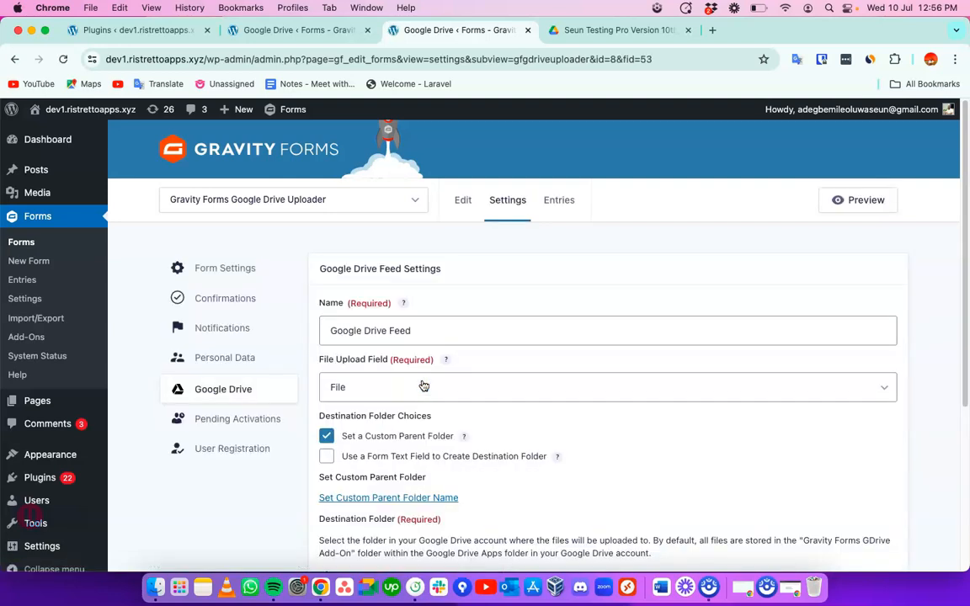
Enable using a form text field to create the destination folder, select GDRIVE FILE UPLOAD CHILD FOLDER as the field, and save the feed settings
{"action": "scroll", "coordinate": [423, 386], "scroll_direction": "down", "scroll_amount": 4}
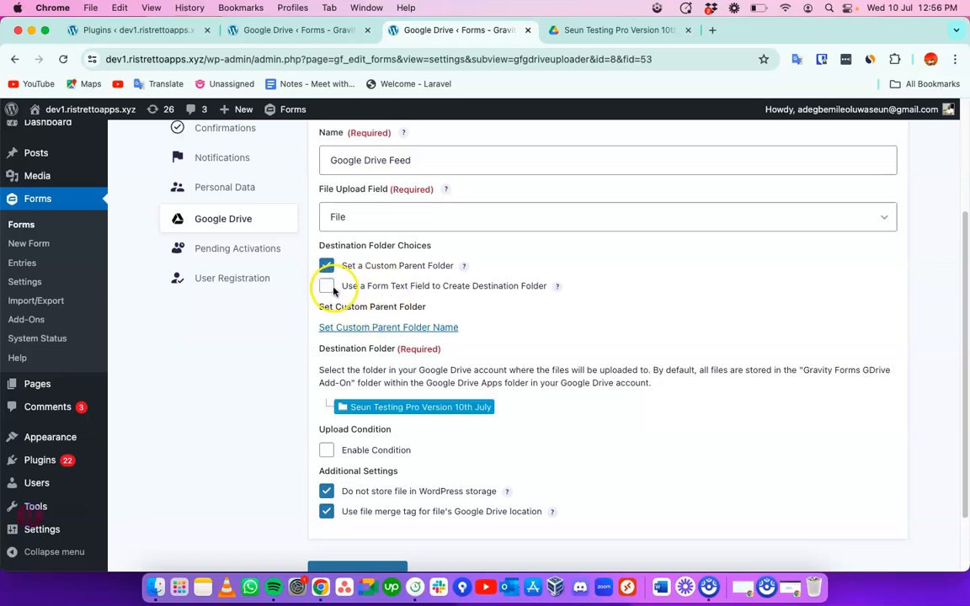
{"action": "left_click", "coordinate": [327, 287]}
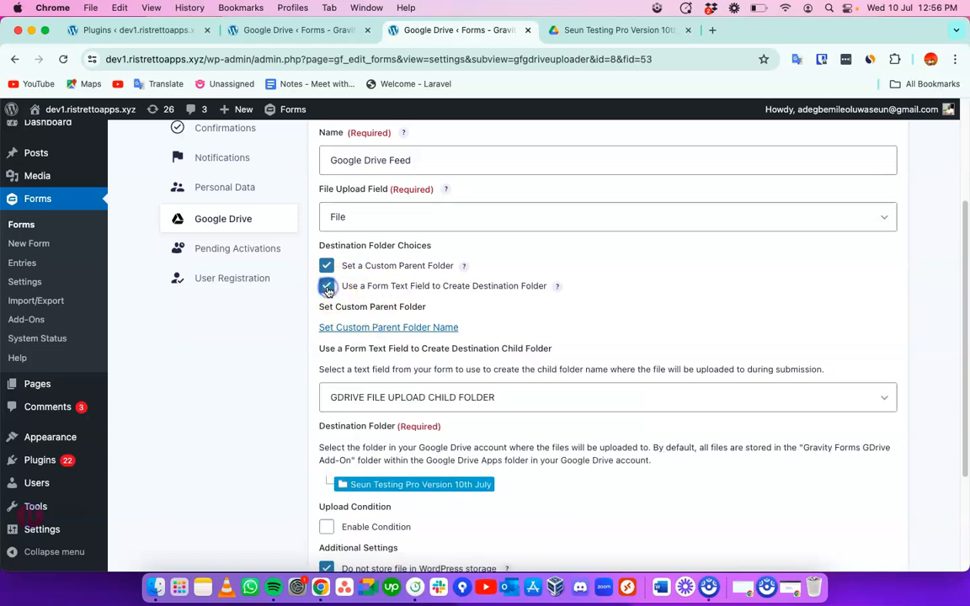
{"action": "left_click", "coordinate": [507, 397]}
{"action": "left_click", "coordinate": [506, 398]}
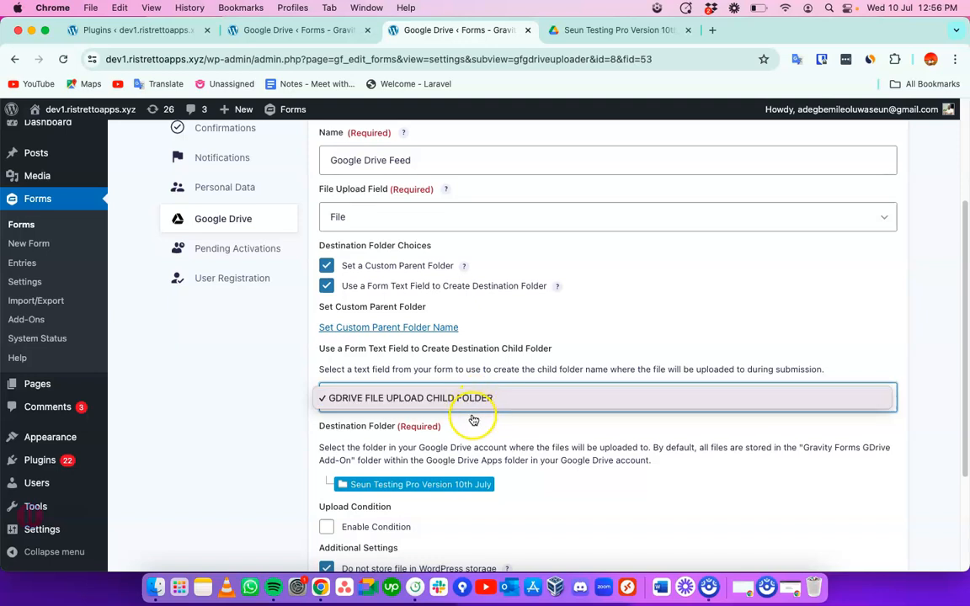
{"action": "left_click", "coordinate": [481, 399]}
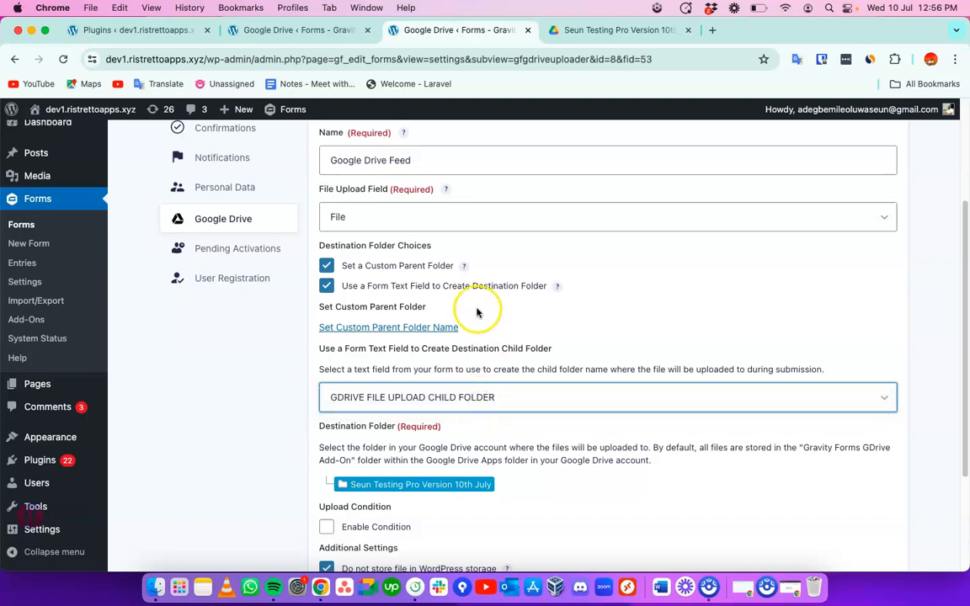
{"action": "left_click", "coordinate": [512, 401]}
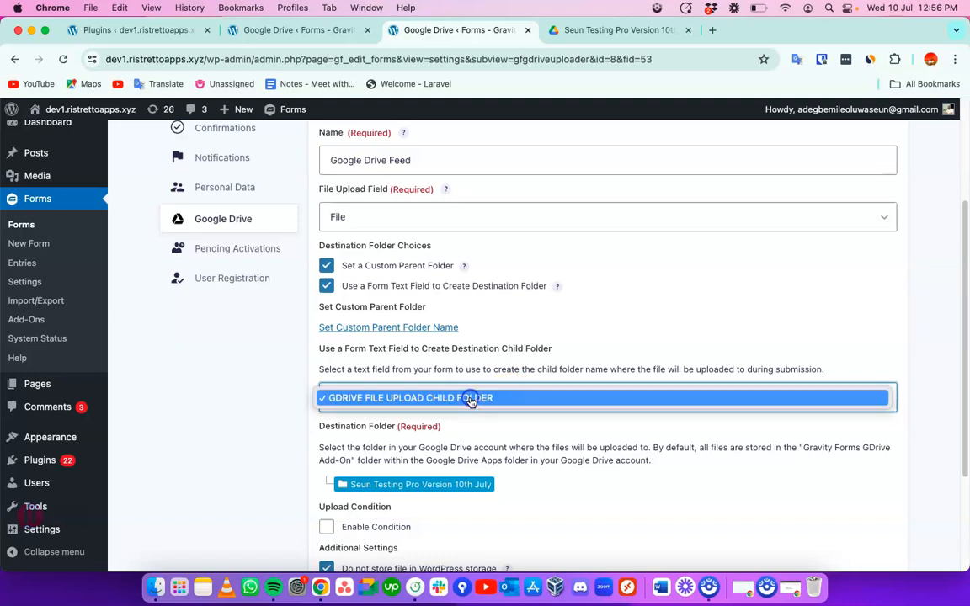
{"action": "left_click", "coordinate": [470, 400]}
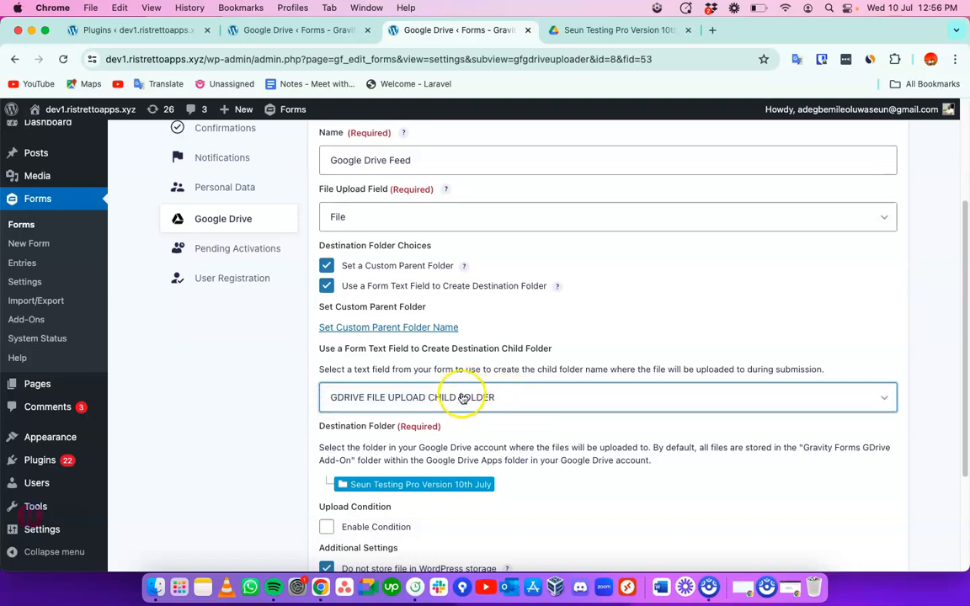
{"action": "scroll", "coordinate": [395, 402], "scroll_direction": "down", "scroll_amount": 2}
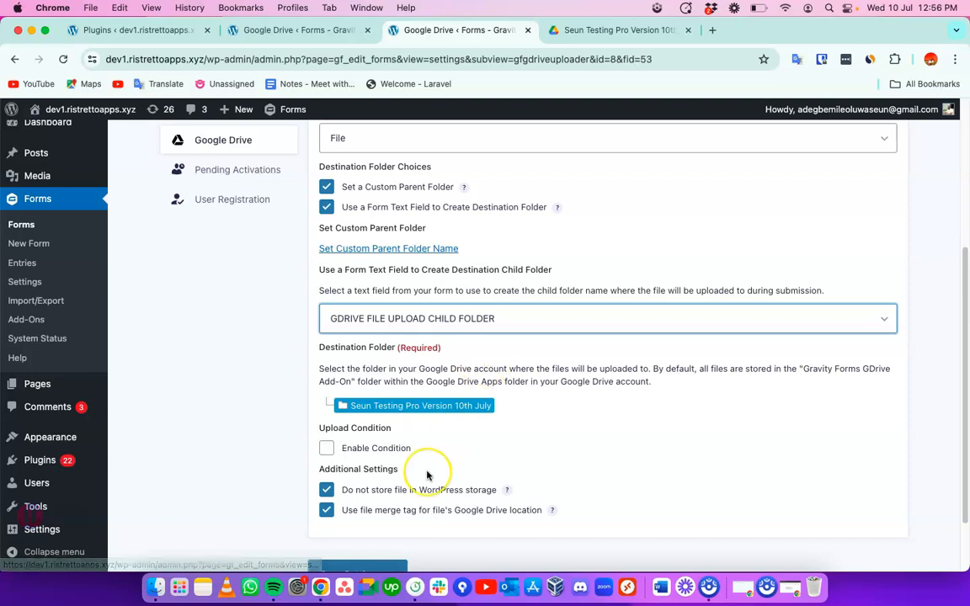
{"action": "scroll", "coordinate": [426, 473], "scroll_direction": "down", "scroll_amount": 1}
{"action": "scroll", "coordinate": [394, 459], "scroll_direction": "down", "scroll_amount": 1}
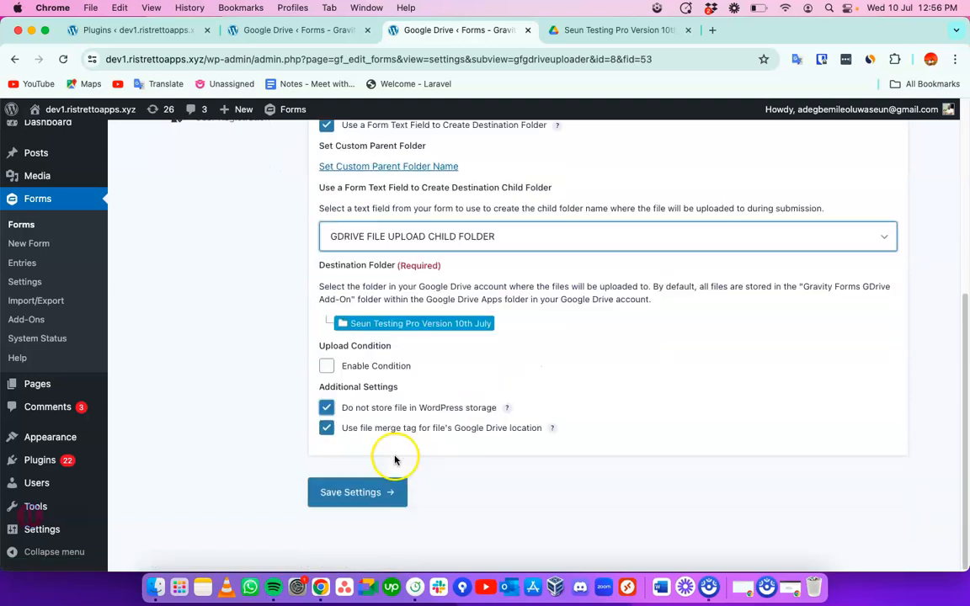
{"action": "left_click", "coordinate": [335, 493]}
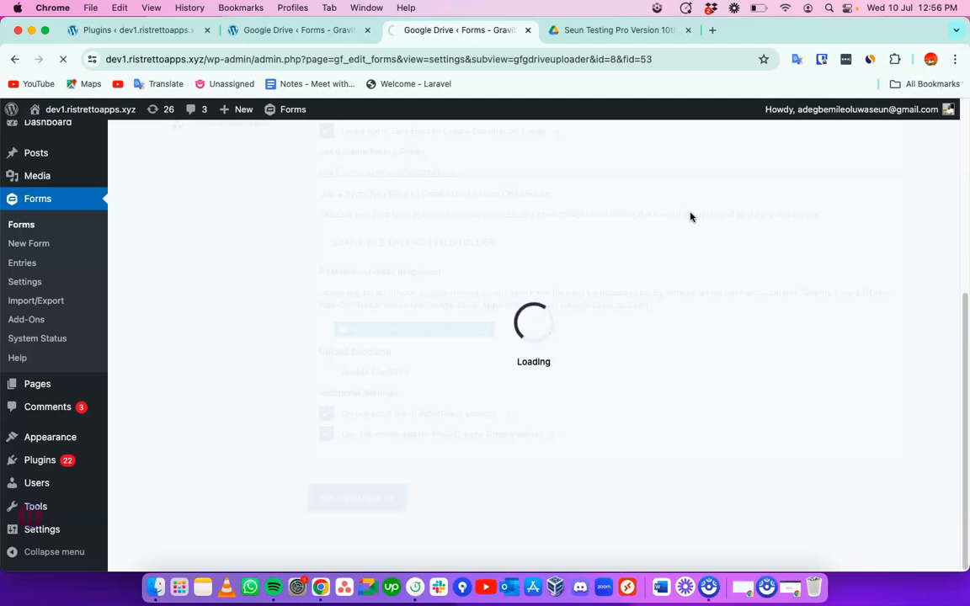
Check the text shown above the page header, reload the feed settings page and review the saved destination folder options
{"action": "scroll", "coordinate": [496, 372], "scroll_direction": "down", "scroll_amount": 1}
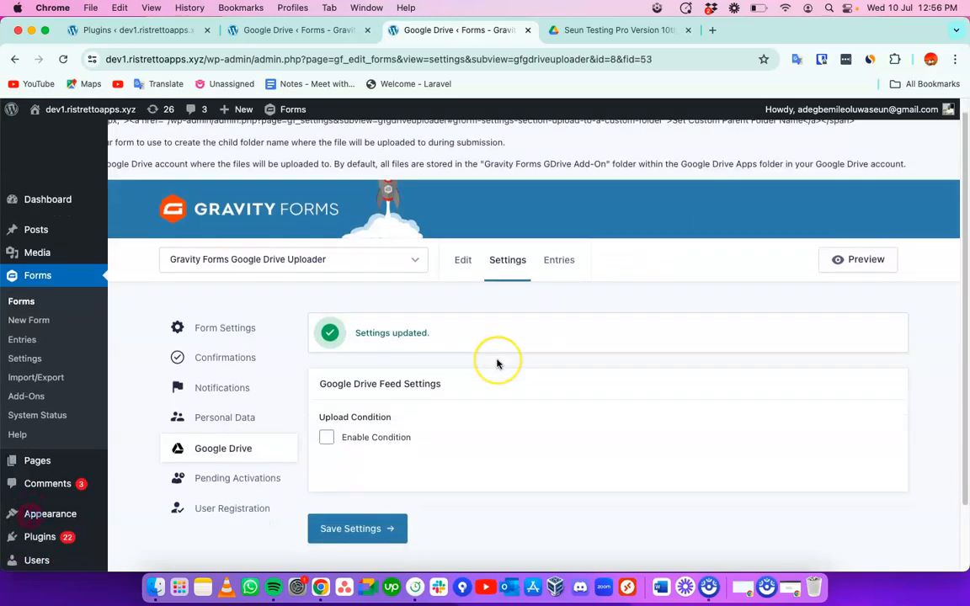
{"action": "scroll", "coordinate": [497, 372], "scroll_direction": "up", "scroll_amount": 1}
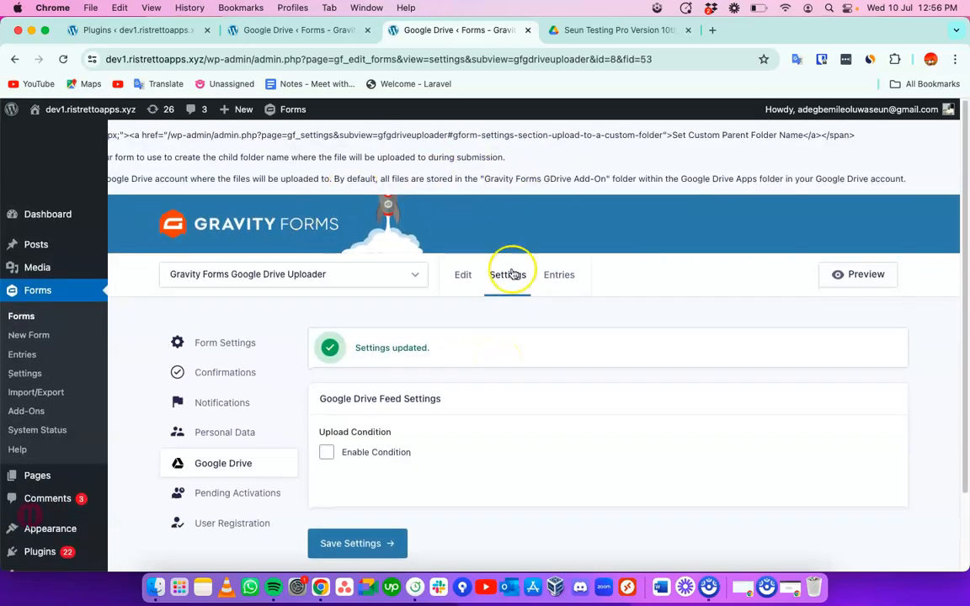
{"action": "left_click_drag", "start_coordinate": [909, 188], "coordinate": [112, 135]}
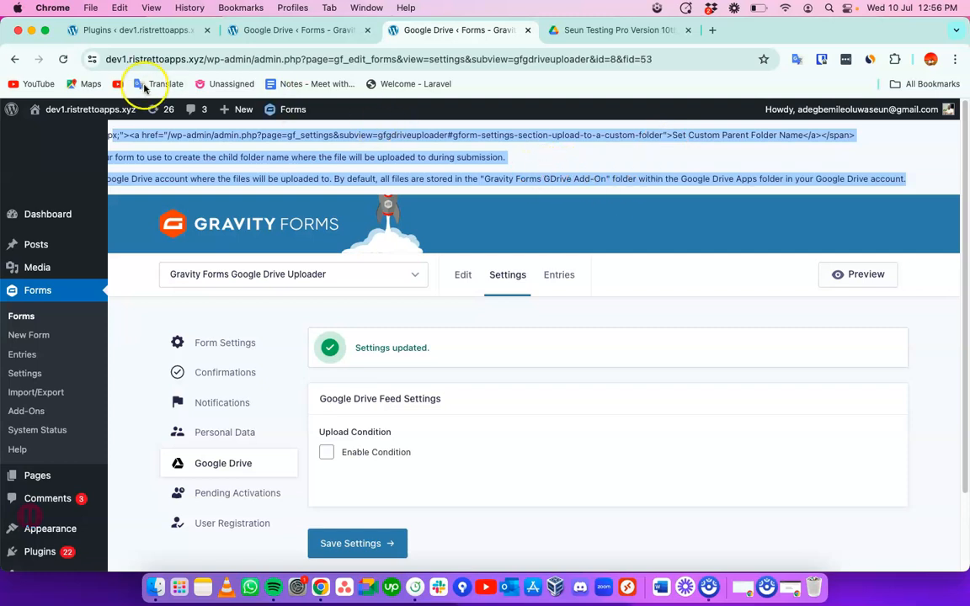
{"action": "left_click", "coordinate": [61, 59]}
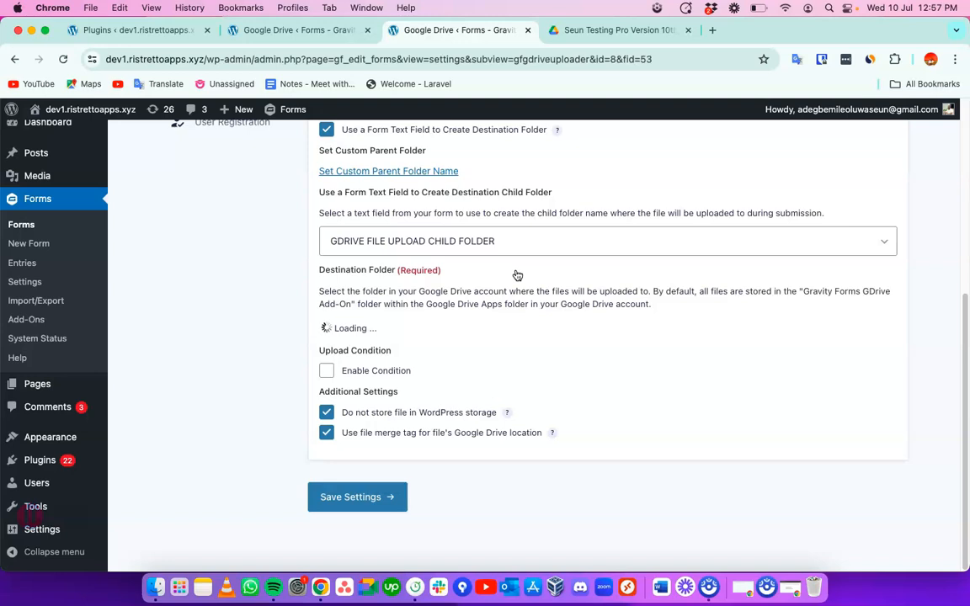
{"action": "scroll", "coordinate": [518, 276], "scroll_direction": "up", "scroll_amount": 5}
{"action": "scroll", "coordinate": [517, 276], "scroll_direction": "down", "scroll_amount": 3}
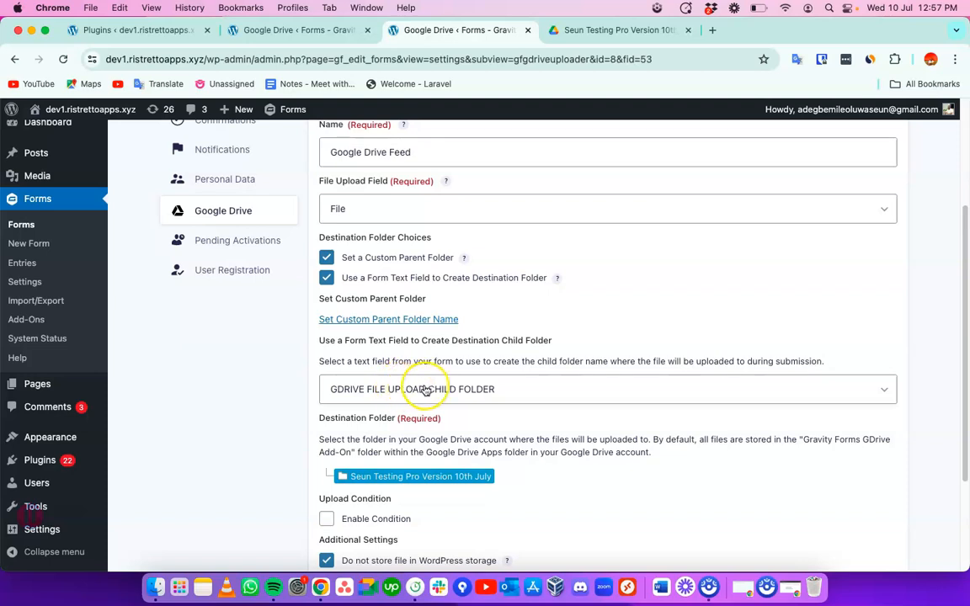
{"action": "scroll", "coordinate": [412, 383], "scroll_direction": "up", "scroll_amount": 2}
{"action": "scroll", "coordinate": [420, 505], "scroll_direction": "down", "scroll_amount": 1}
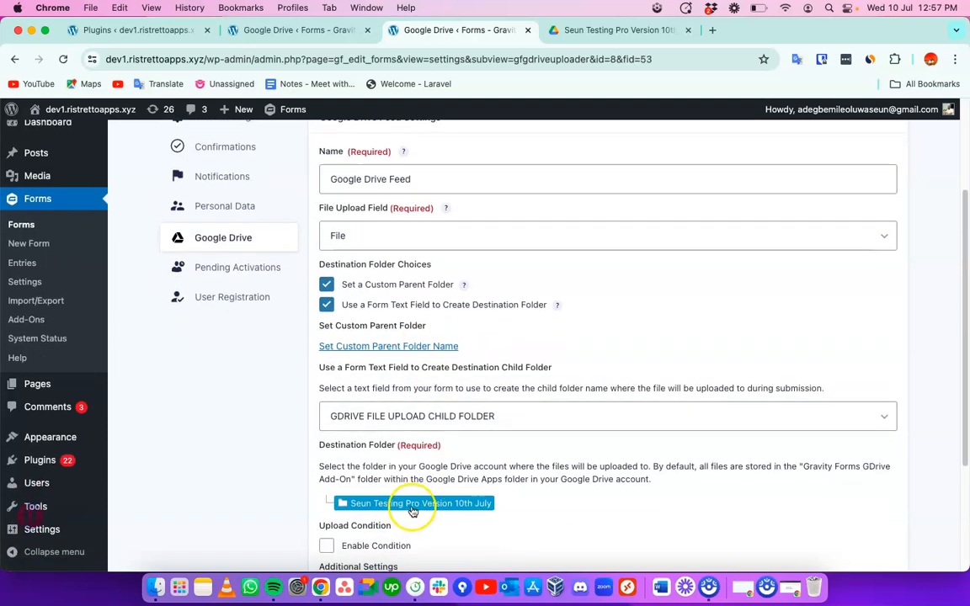
Go to the site's list of pages and open the Gdrive Test form page for editing
{"action": "scroll", "coordinate": [488, 366], "scroll_direction": "up", "scroll_amount": 3}
{"action": "left_click", "coordinate": [414, 200]}
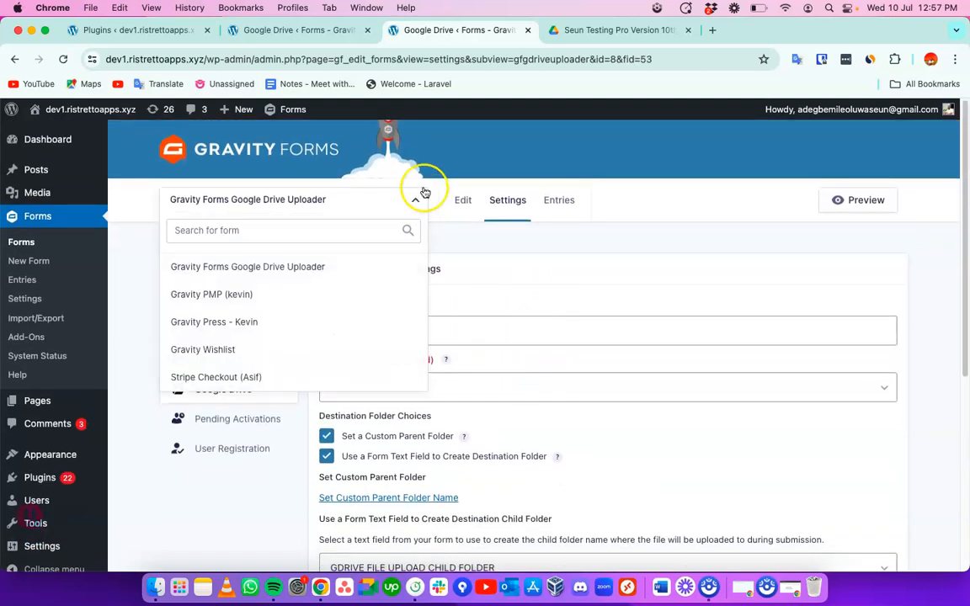
{"action": "left_click", "coordinate": [285, 30]}
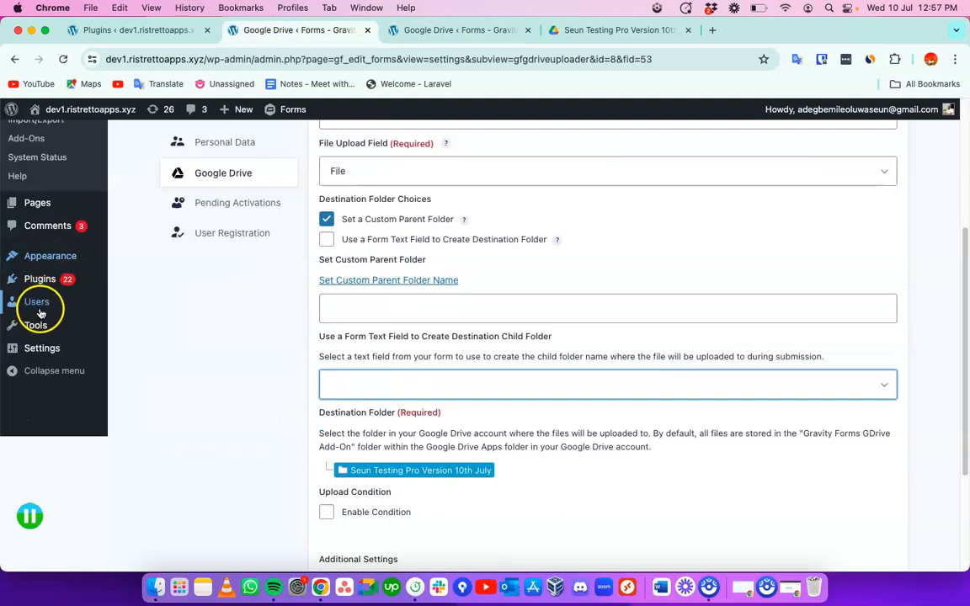
{"action": "mouse_move", "coordinate": [59, 203]}
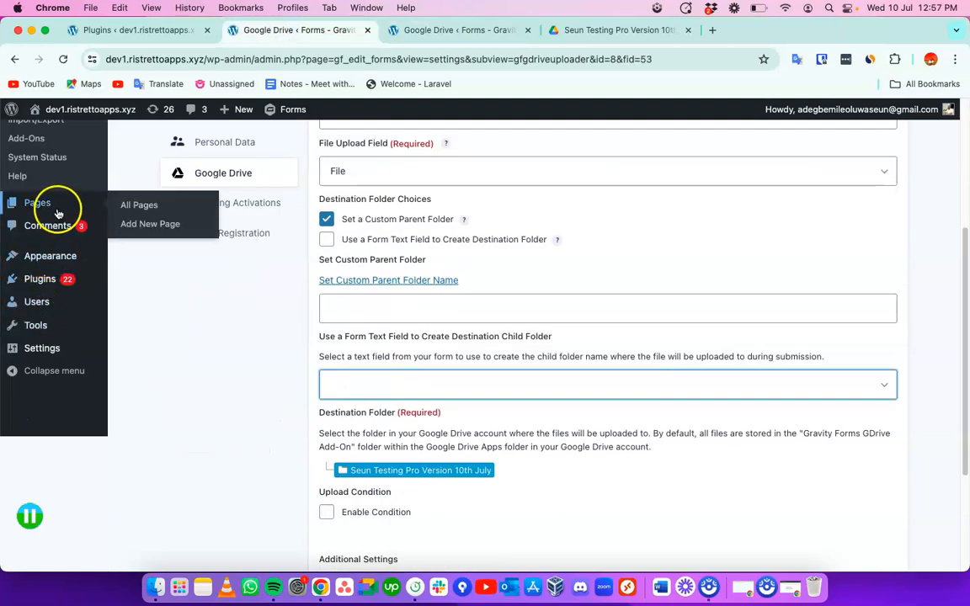
{"action": "left_click", "coordinate": [141, 203]}
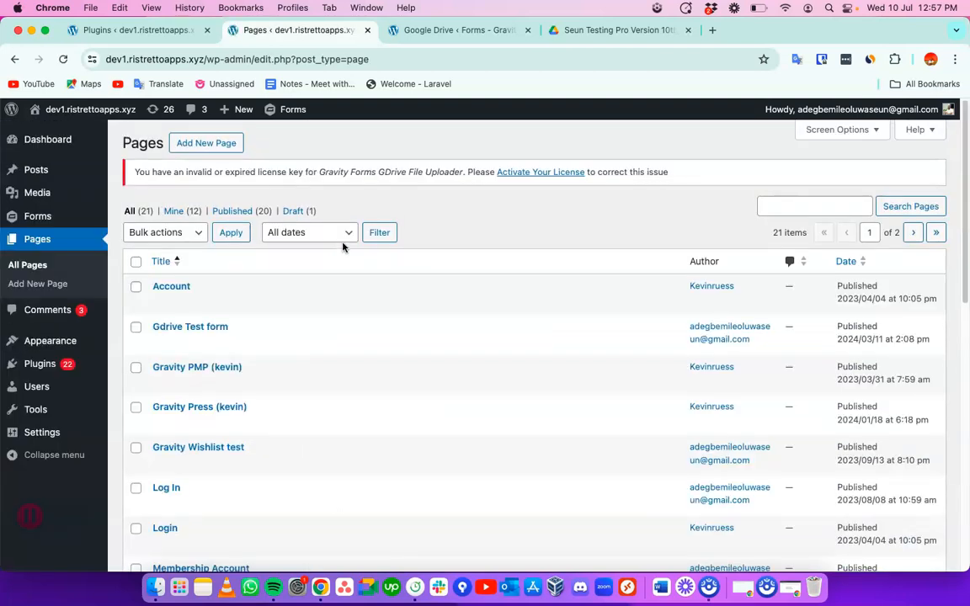
{"action": "left_click", "coordinate": [178, 327]}
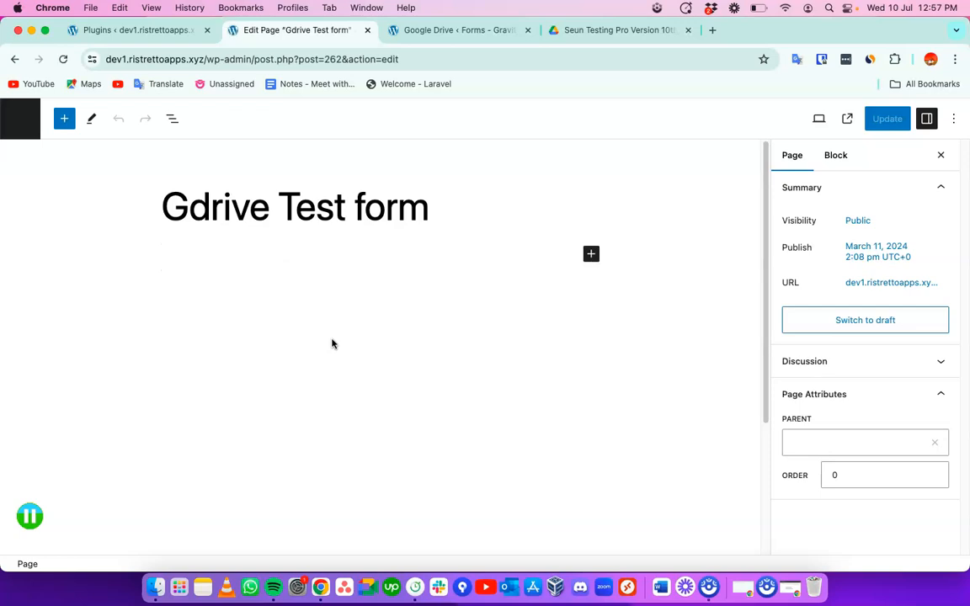
Open the Gdrive Test form page's permalink in a fresh incognito window
{"action": "right_click", "coordinate": [865, 283]}
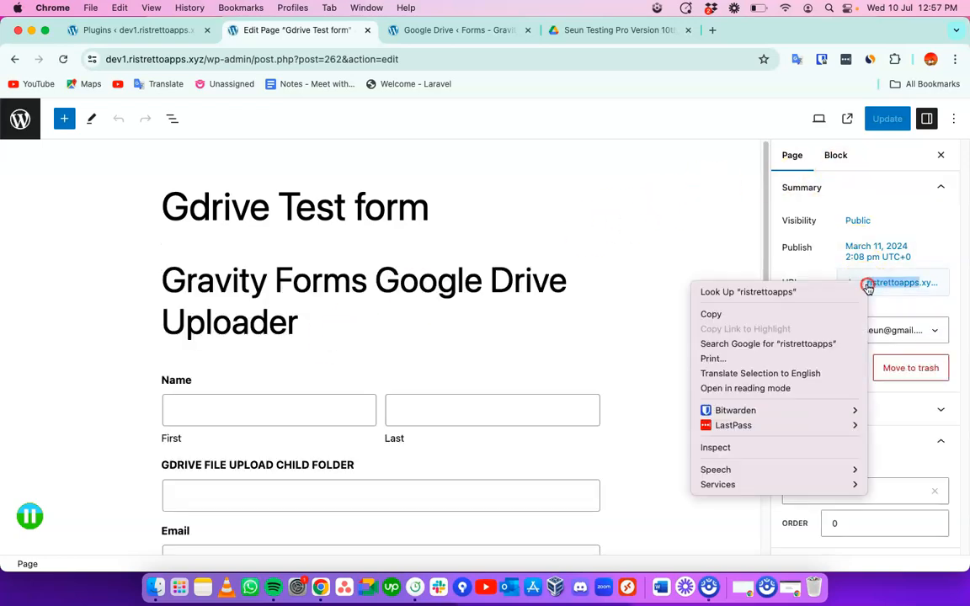
{"action": "left_click", "coordinate": [932, 310]}
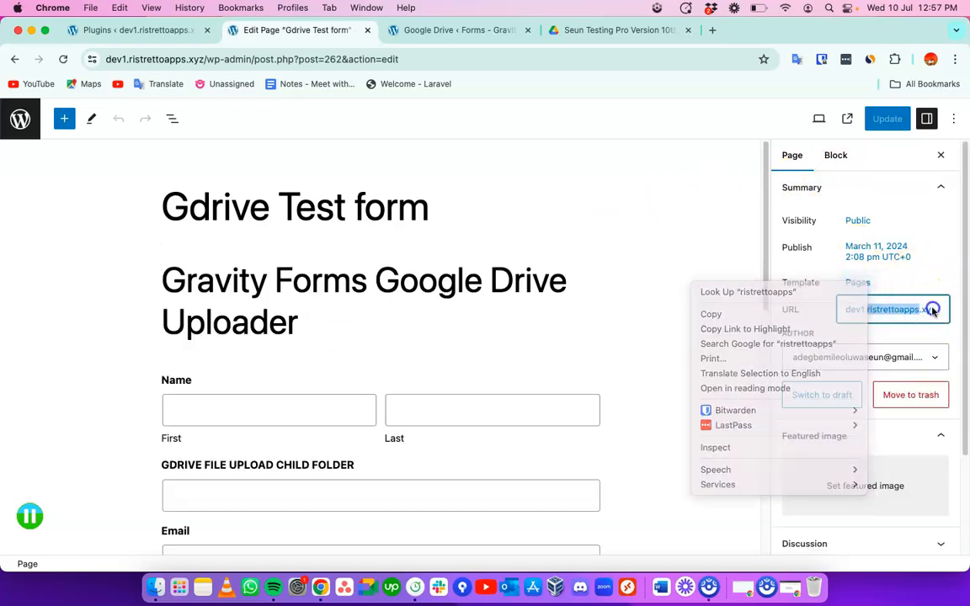
{"action": "left_click", "coordinate": [939, 304]}
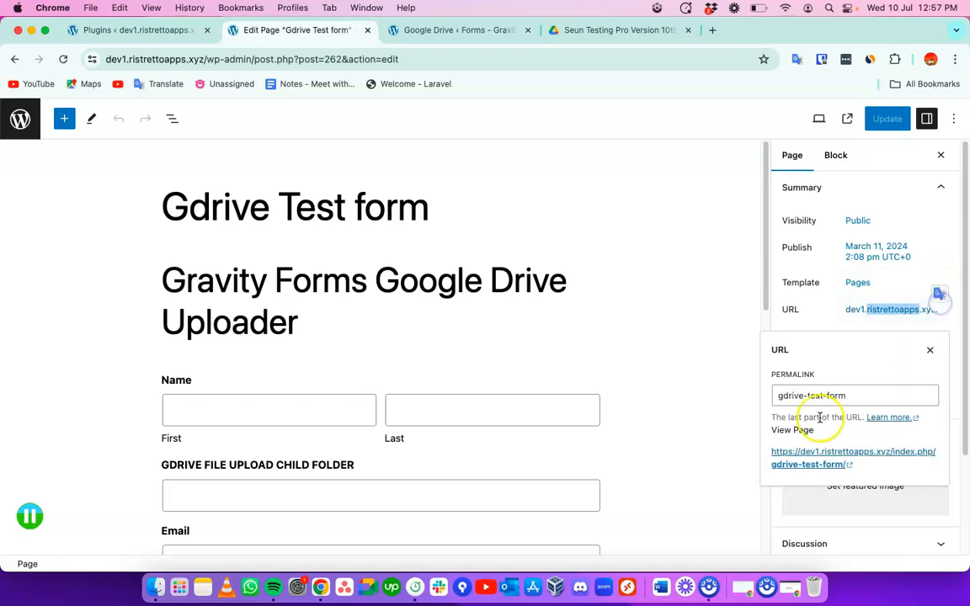
{"action": "right_click", "coordinate": [798, 453]}
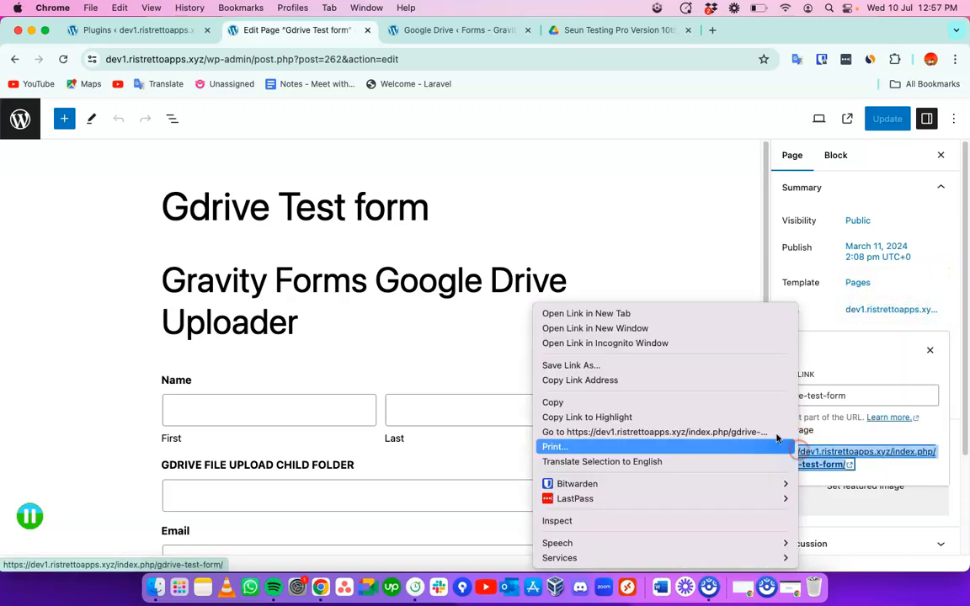
{"action": "left_click", "coordinate": [664, 346]}
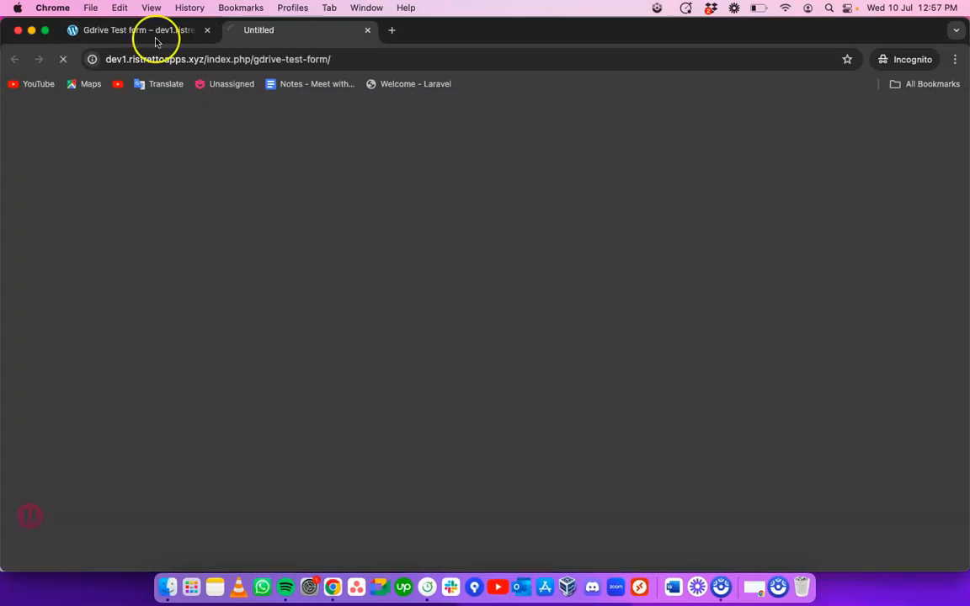
{"action": "left_click", "coordinate": [18, 31]}
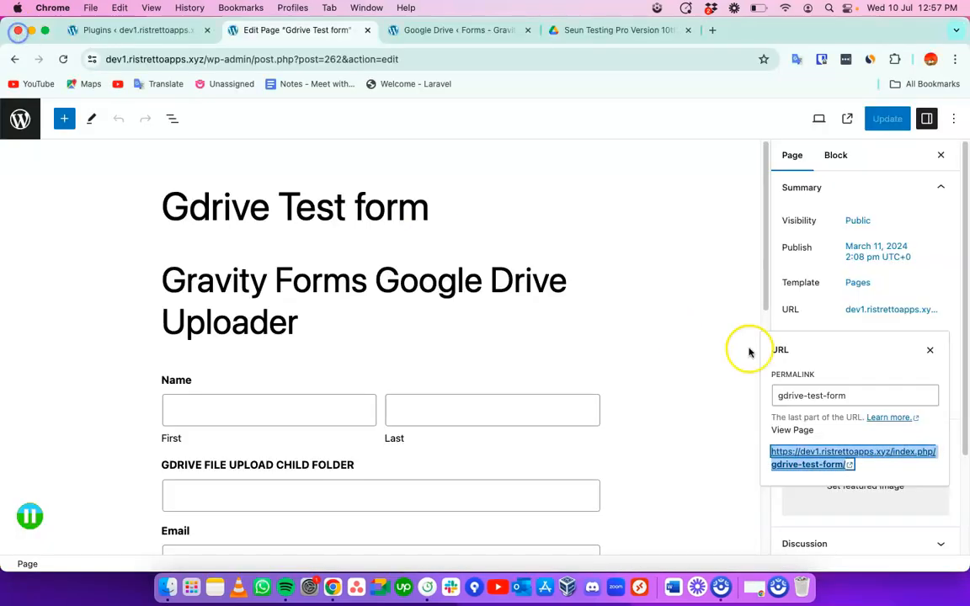
{"action": "right_click", "coordinate": [796, 455]}
{"action": "left_click", "coordinate": [643, 343]}
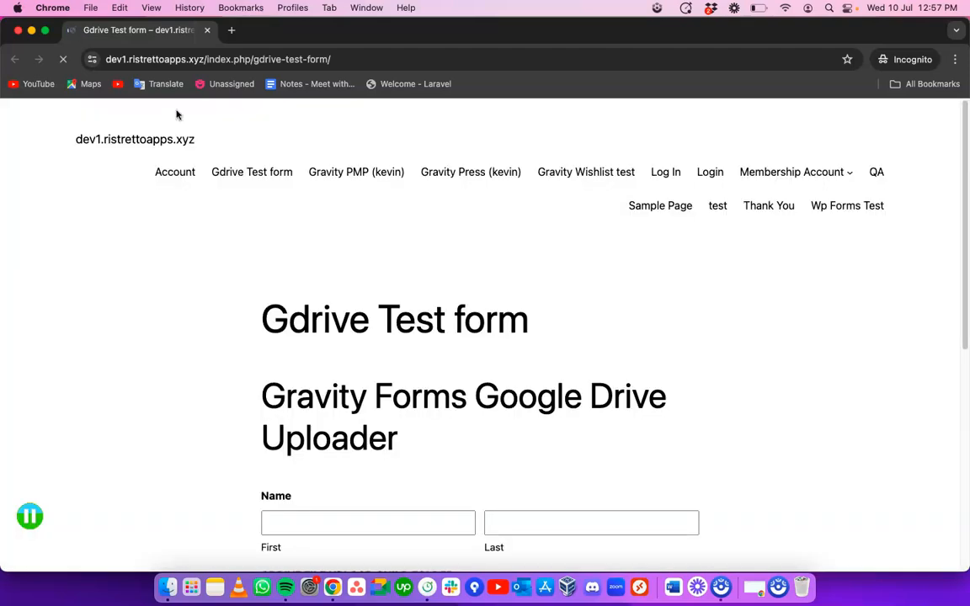
Fill in test as both first and last name and enter a test e-mail address, leaving the child folder field blank
{"action": "scroll", "coordinate": [509, 437], "scroll_direction": "down", "scroll_amount": 5}
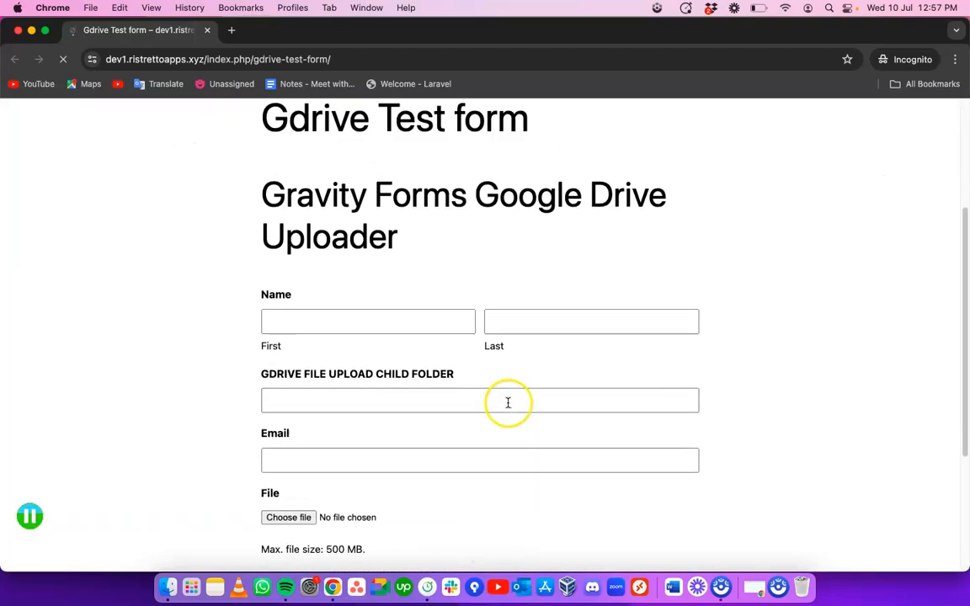
{"action": "left_click", "coordinate": [349, 316]}
{"action": "type", "text": "test"}
{"action": "key", "text": "Tab"}
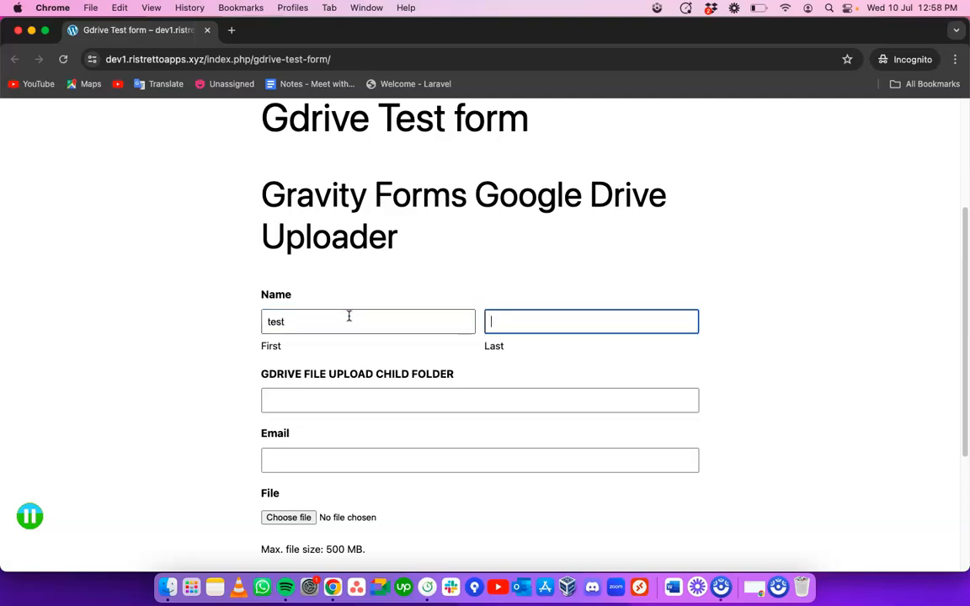
{"action": "left_click", "coordinate": [325, 457]}
{"action": "type", "text": "test@test.com"}
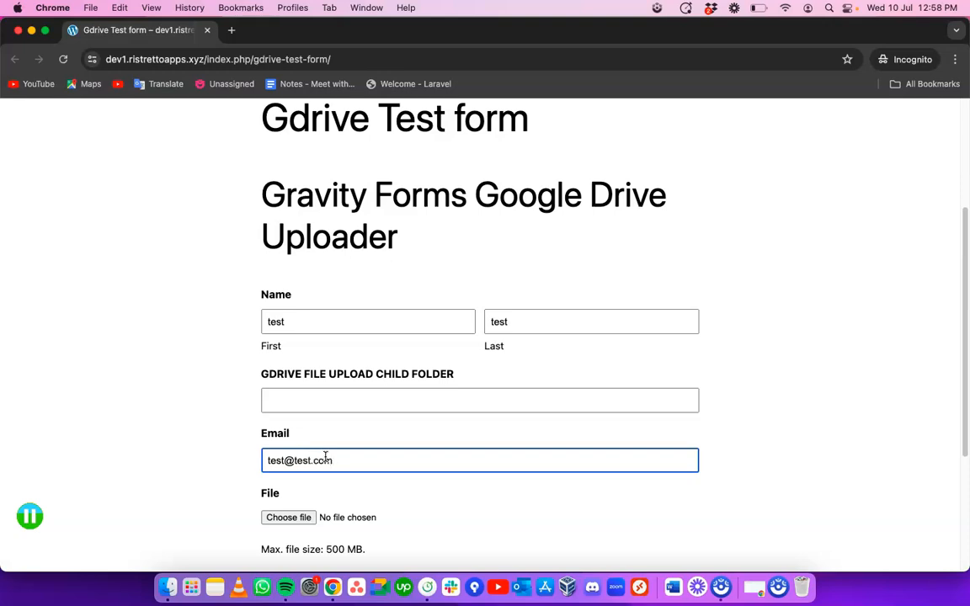
Attach the file Screenshot 2024-07-10 at 10.36.06 AM to the form and submit it
{"action": "scroll", "coordinate": [336, 407], "scroll_direction": "down", "scroll_amount": 3}
{"action": "left_click", "coordinate": [298, 388]}
{"action": "scroll", "coordinate": [387, 370], "scroll_direction": "down", "scroll_amount": 10}
{"action": "left_click", "coordinate": [421, 352]}
{"action": "left_click", "coordinate": [686, 446]}
{"action": "left_click", "coordinate": [280, 449]}
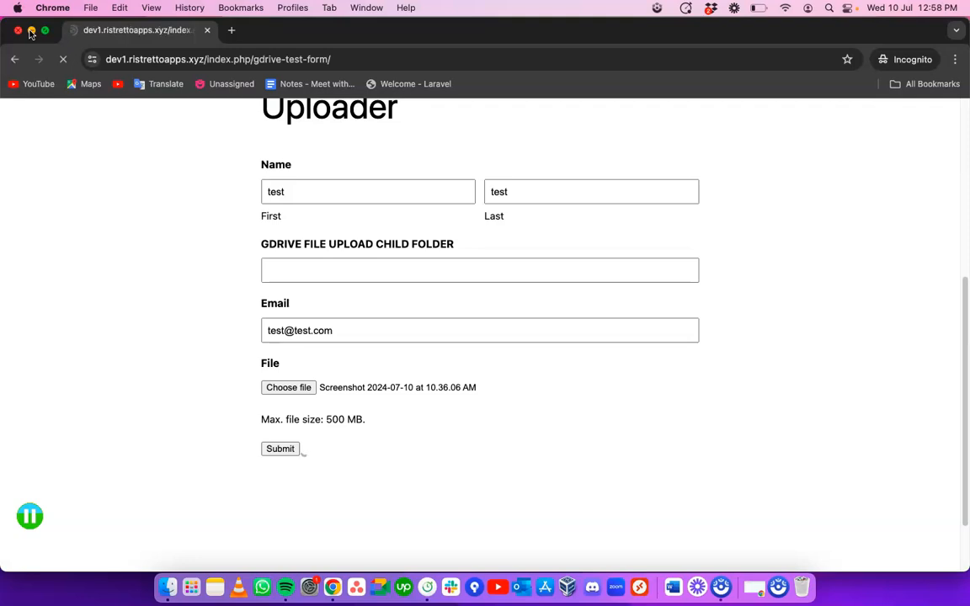
Change the form's e-mail to a different address and resubmit the form
{"action": "scroll", "coordinate": [443, 346], "scroll_direction": "down", "scroll_amount": 6}
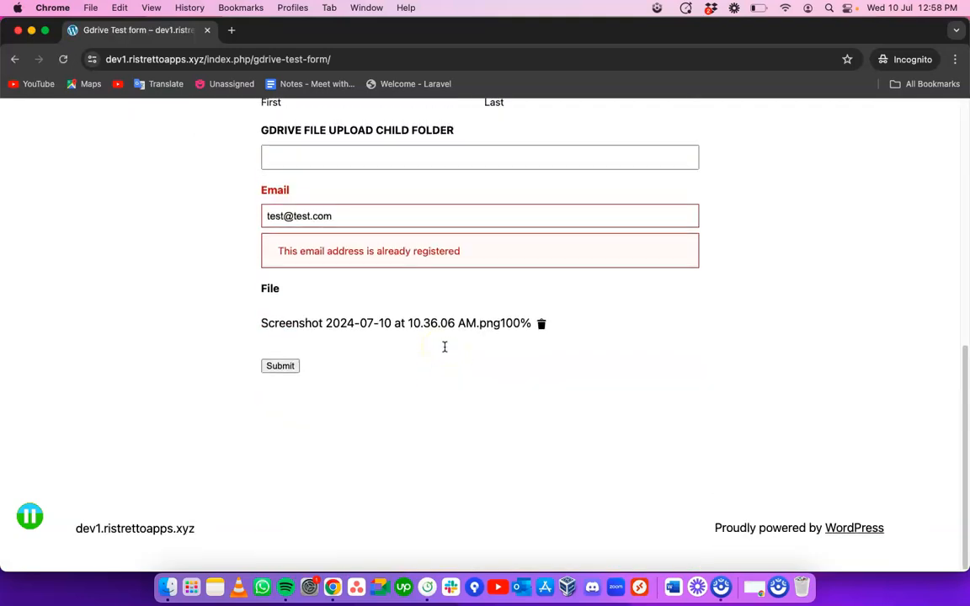
{"action": "left_click", "coordinate": [288, 217]}
{"action": "left_click", "coordinate": [281, 367]}
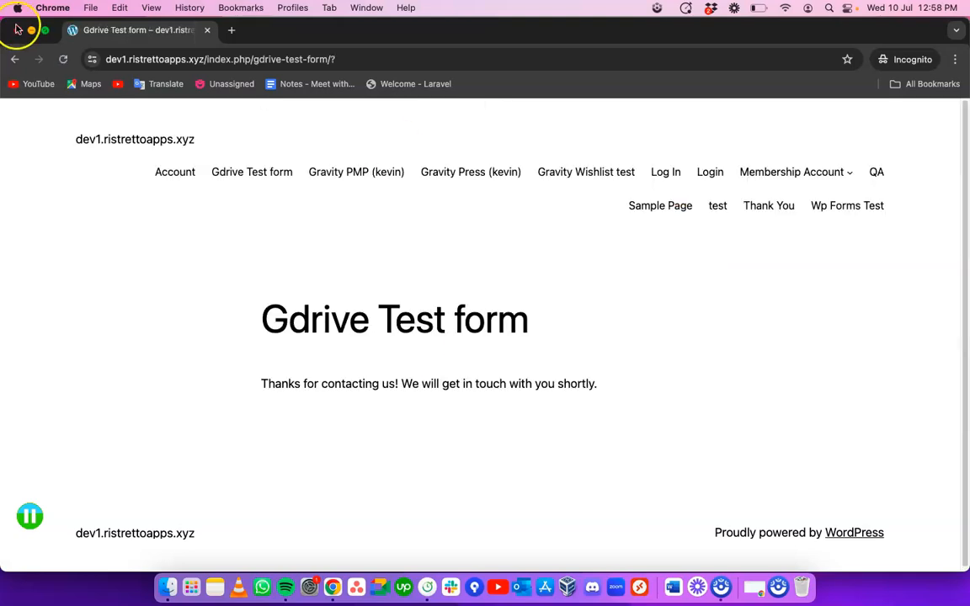
Switch to Google Drive and open New Folder inside the feed's destination folder to check for the uploaded file
{"action": "left_click", "coordinate": [32, 32]}
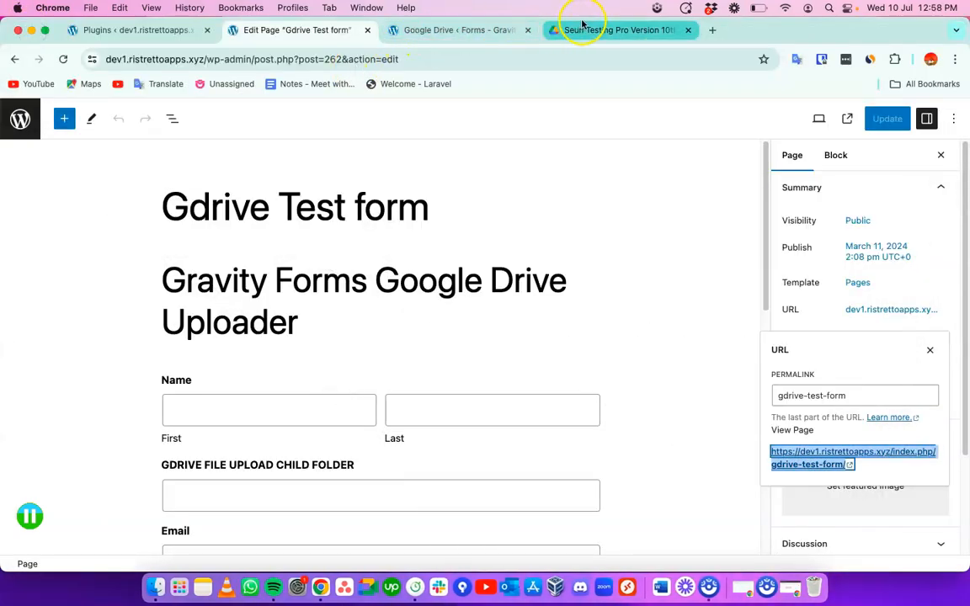
{"action": "left_click", "coordinate": [579, 30]}
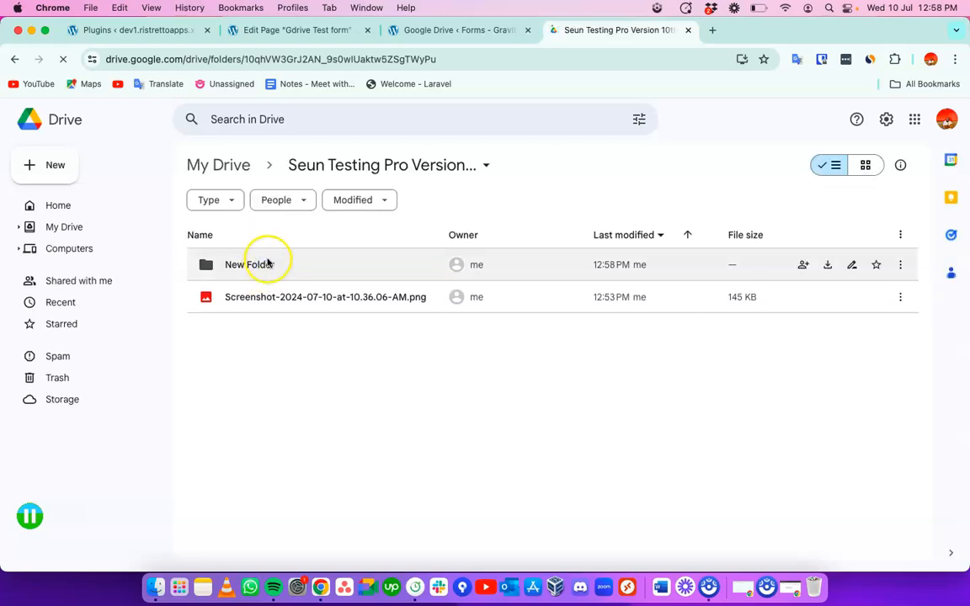
{"action": "left_click", "coordinate": [256, 269]}
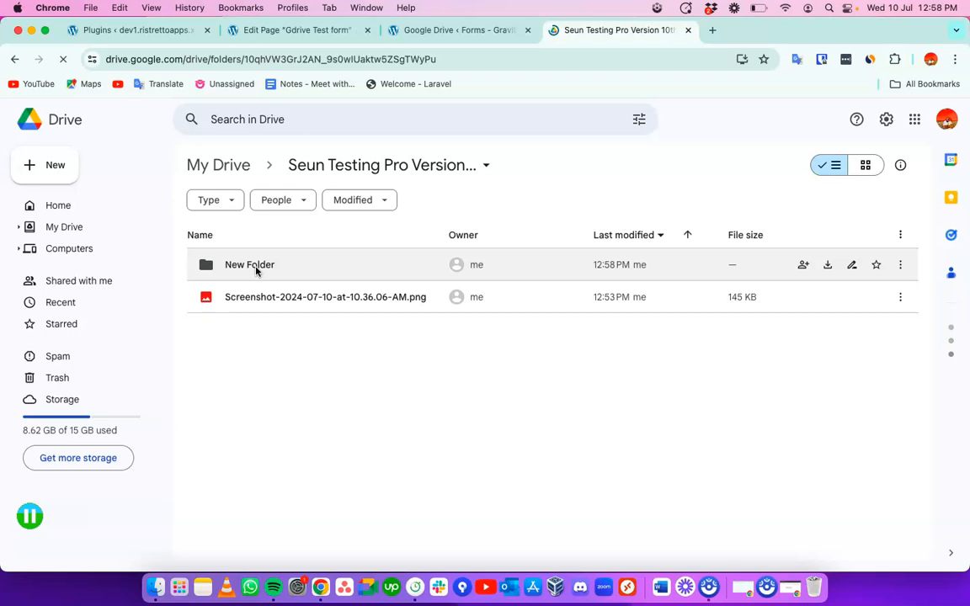
{"action": "left_click", "coordinate": [256, 270]}
{"action": "double_click", "coordinate": [255, 269]}
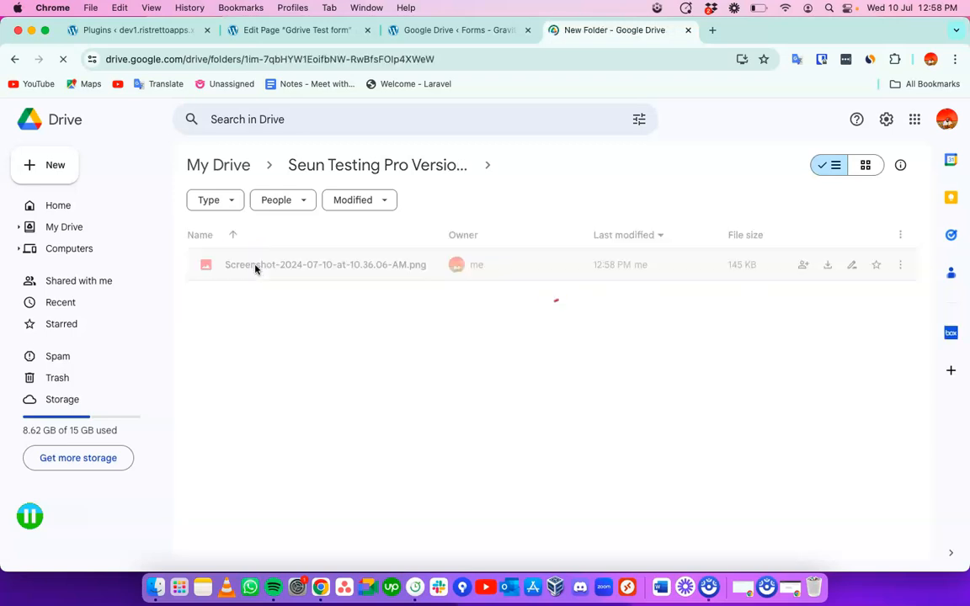
Compare the feed's custom parent folder and child folder settings with the destination folder's contents in Google Drive
{"action": "left_click", "coordinate": [452, 30]}
{"action": "scroll", "coordinate": [377, 350], "scroll_direction": "down", "scroll_amount": 4}
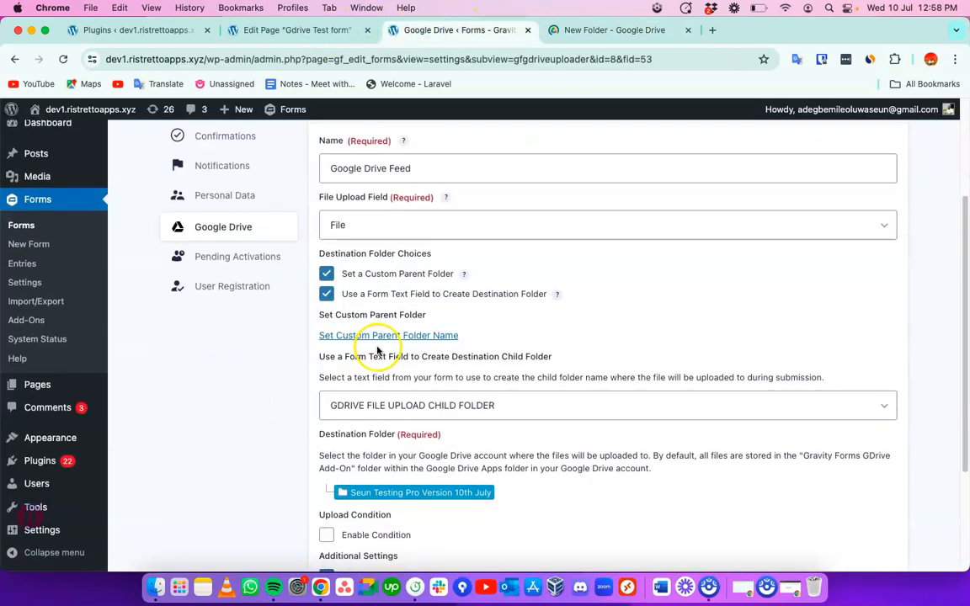
{"action": "left_click", "coordinate": [580, 29]}
{"action": "left_click", "coordinate": [423, 169]}
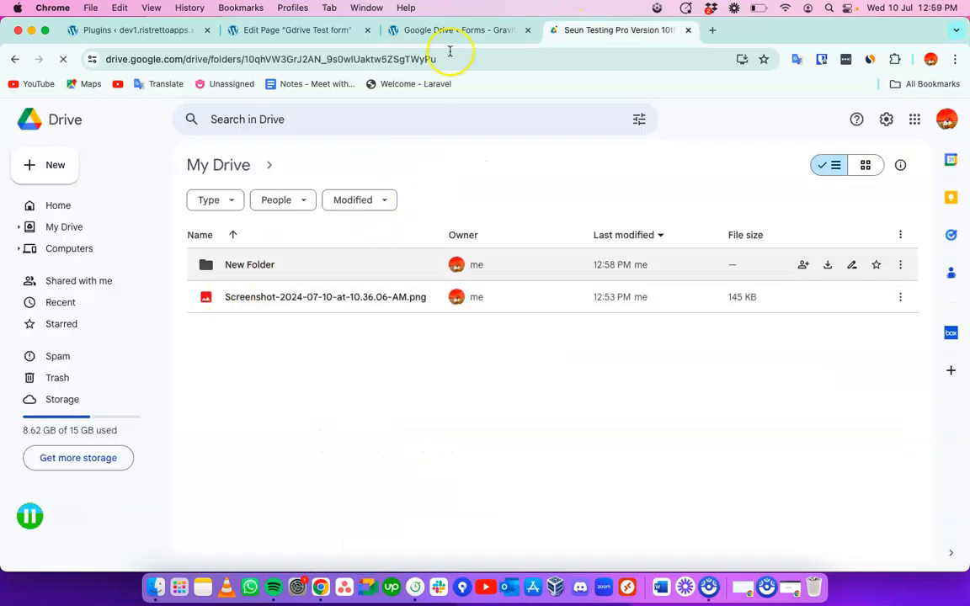
{"action": "left_click", "coordinate": [398, 29]}
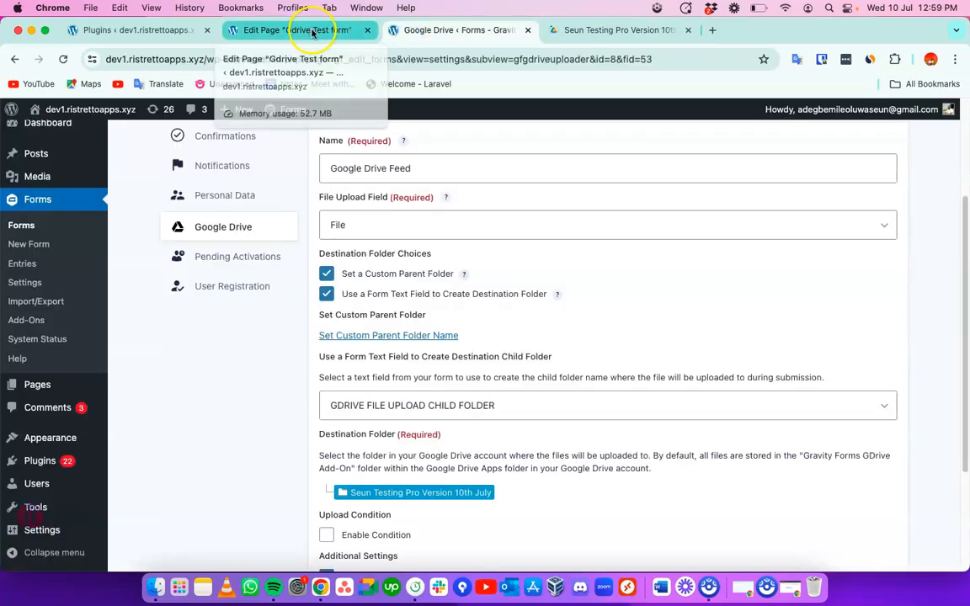
{"action": "scroll", "coordinate": [542, 300], "scroll_direction": "up", "scroll_amount": 4}
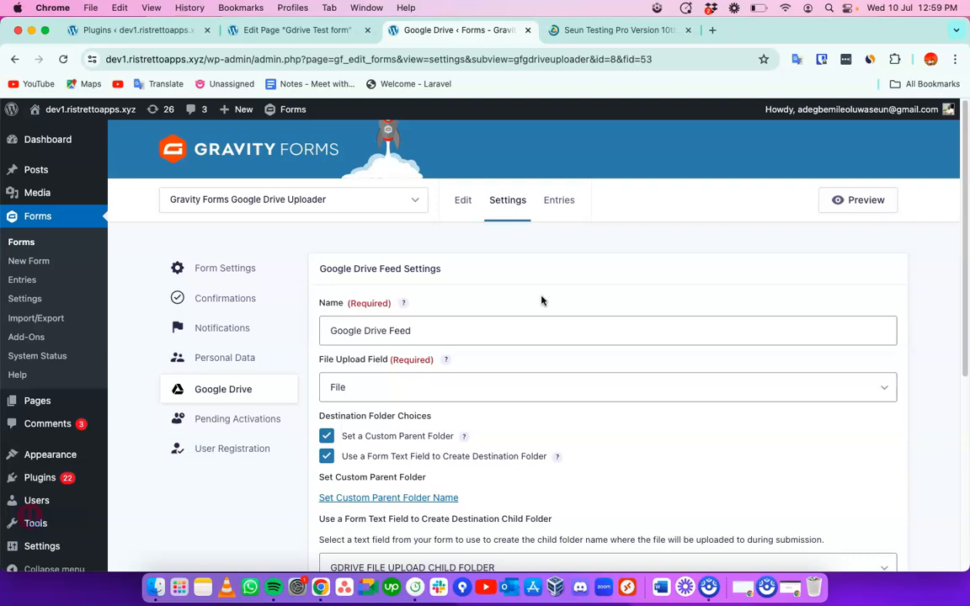